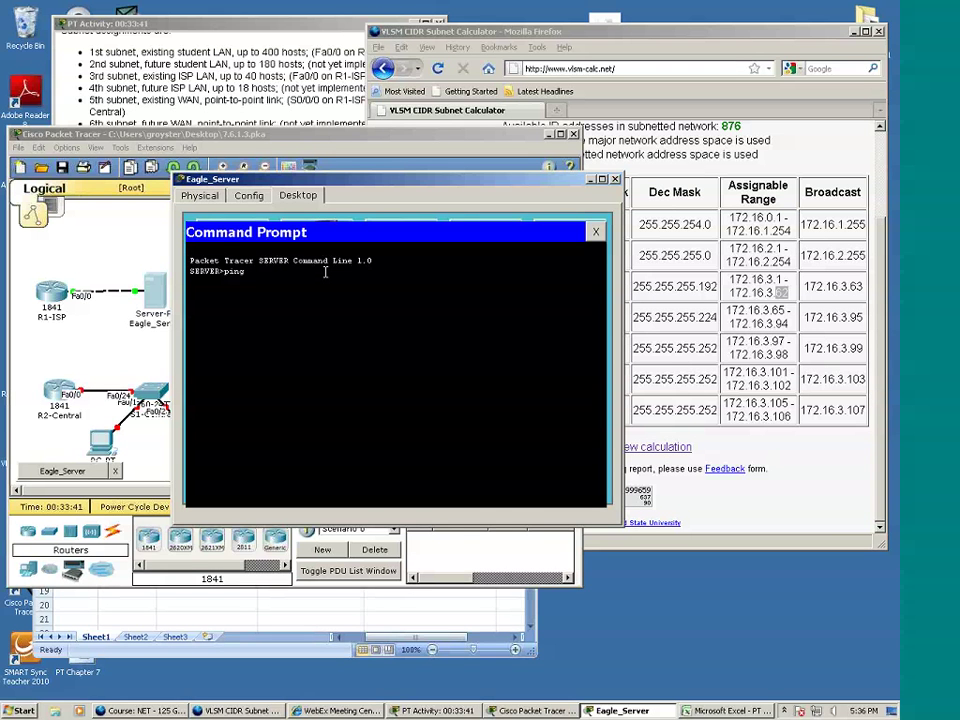
Step: Ping 172.16.3.62 from Eagle_Server, confirm the replies, and close its command prompt
type("172.16.3.62")
key("Return")
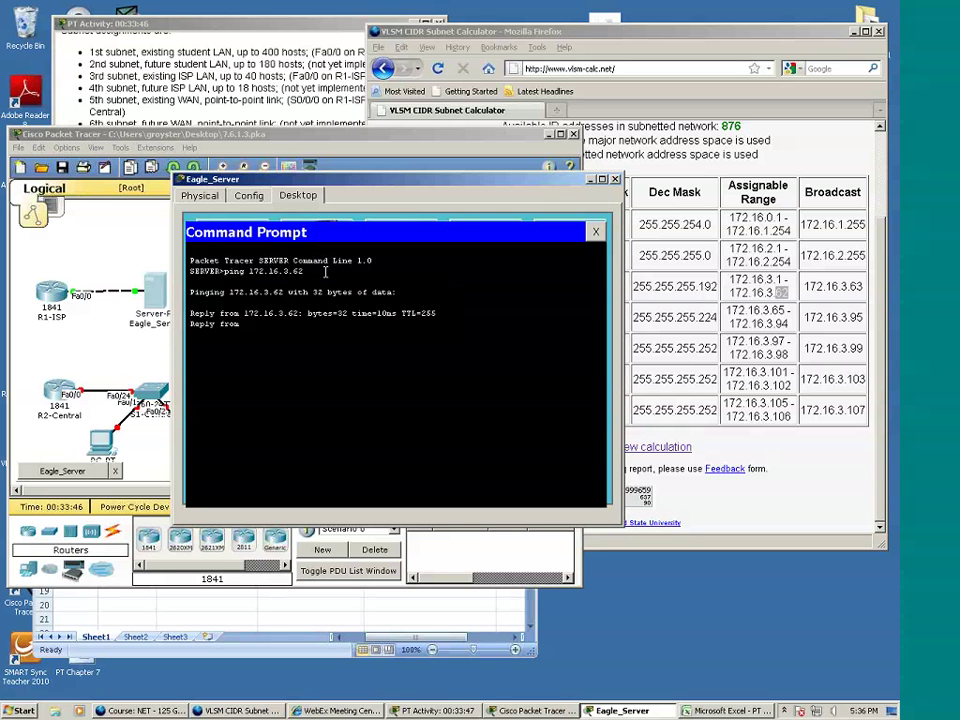
left_click(595, 231)
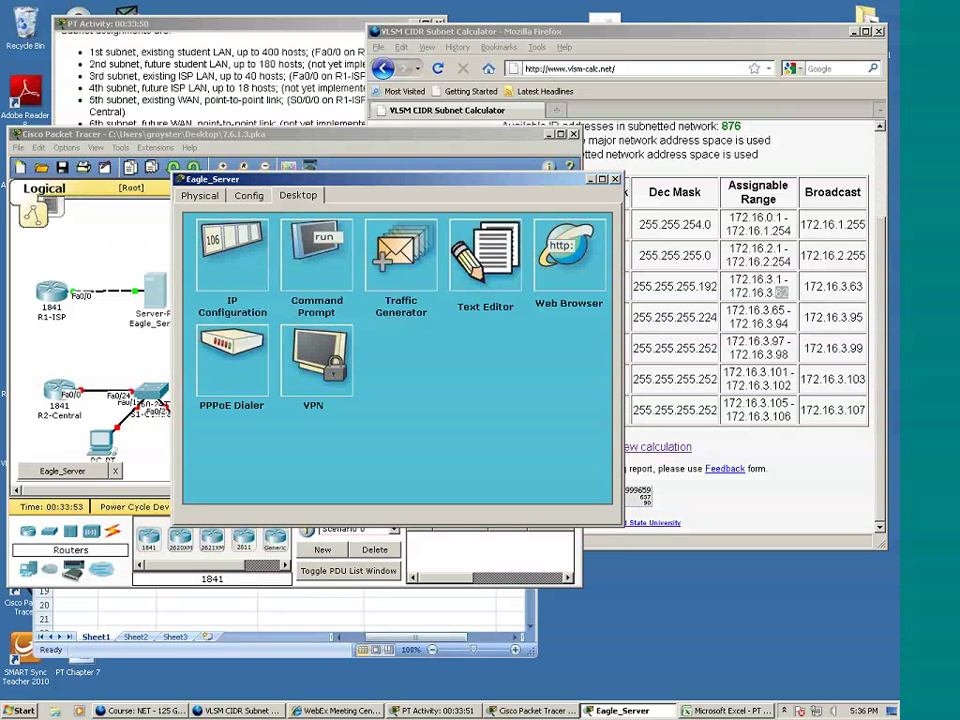
Step: Close Eagle_Server, review the addressing instructions, and pick out 98 in the VLSM calculator's 5th subnet
key("alt+F4")
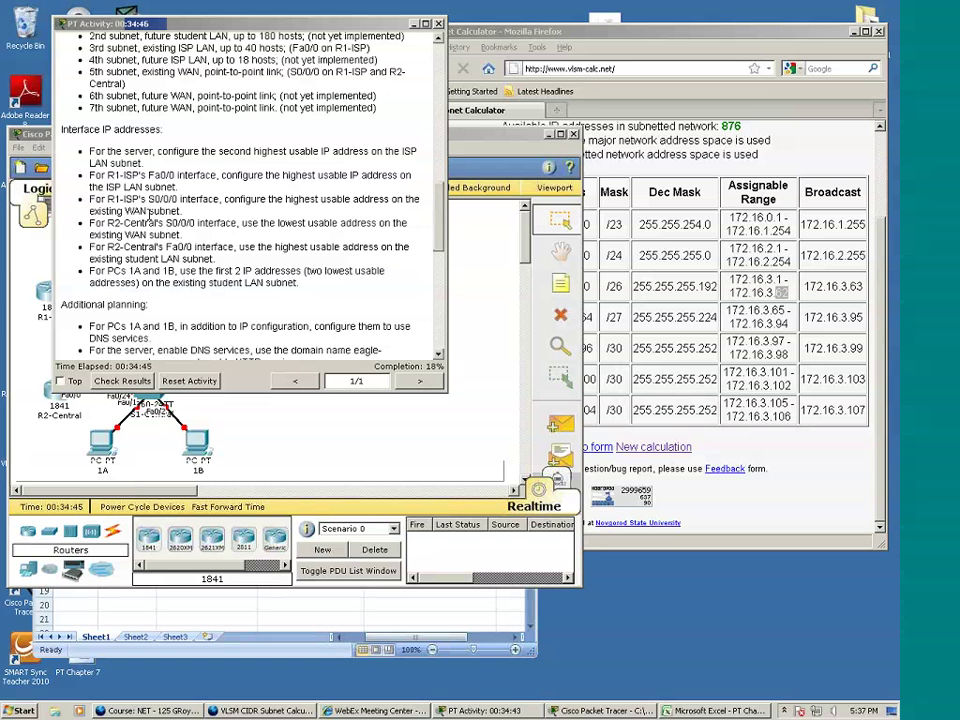
scroll(229, 200, "up", 2)
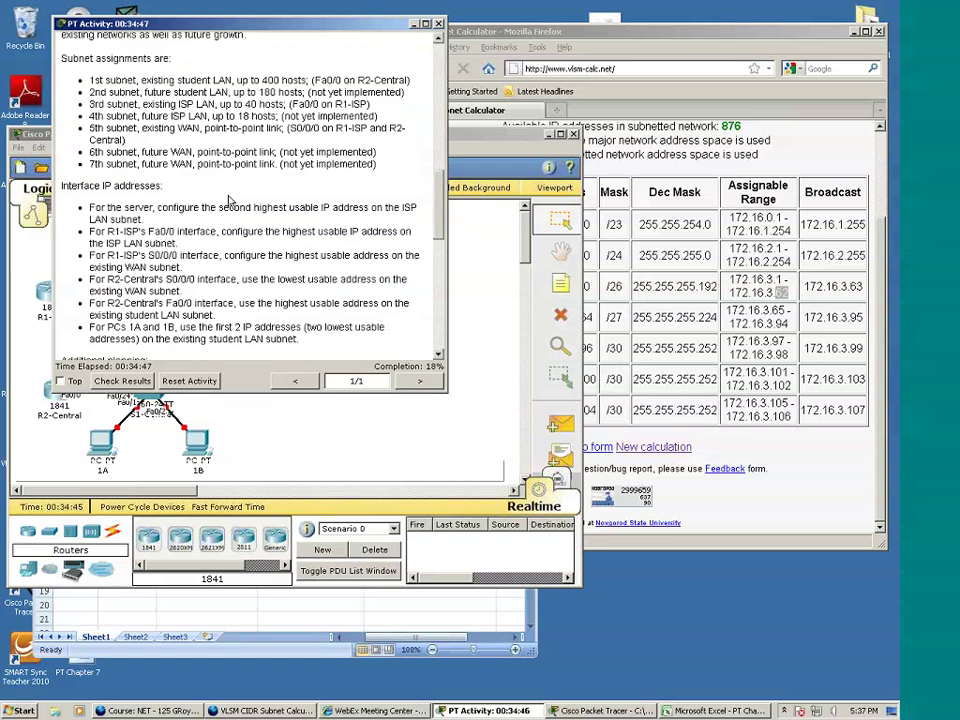
left_click(622, 207)
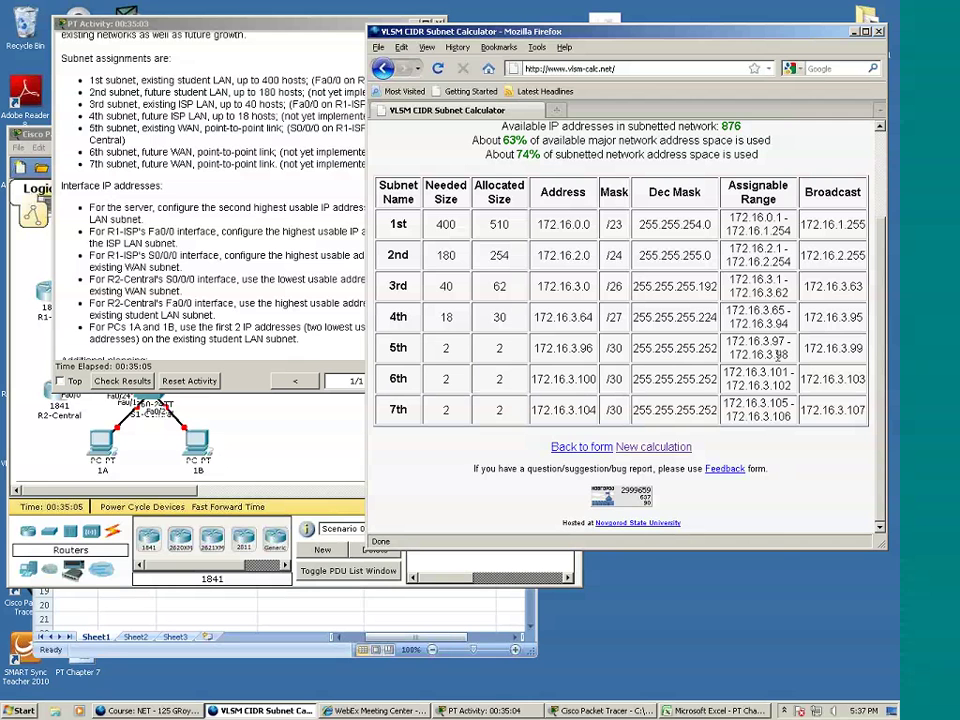
double_click(778, 355)
Step: Enter 172.16.3.98 and 255.255.255.252 for R1-ISP S0/0/0 in Excel, then open R1-ISP in Packet Tracer
key("alt+Tab")
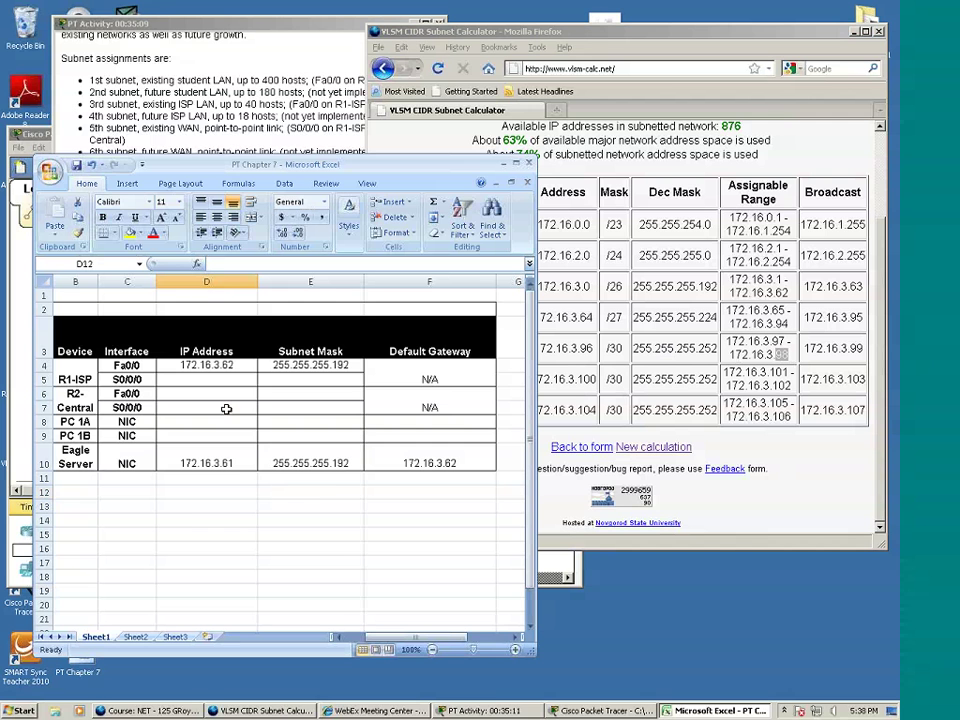
left_click(208, 379)
type("172")
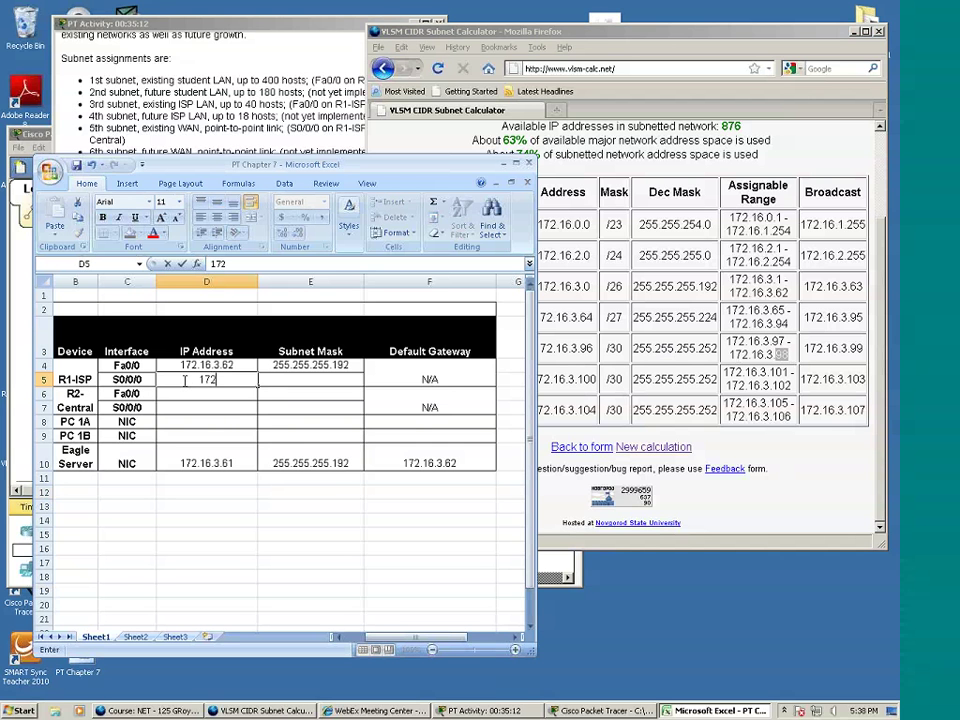
type(".16.3.98")
left_click(292, 379)
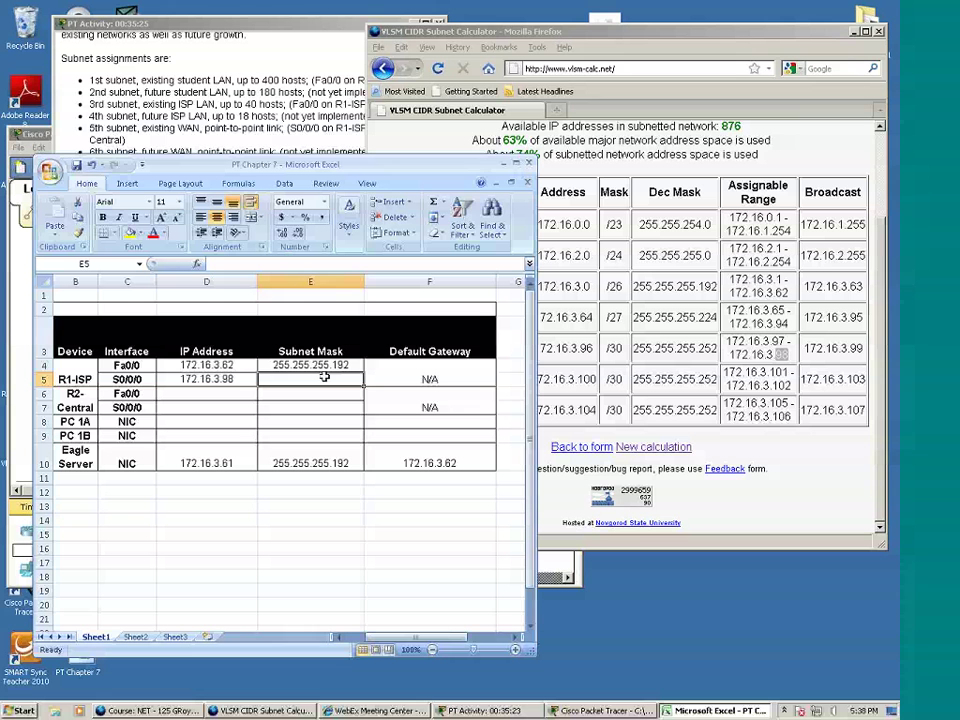
type("255")
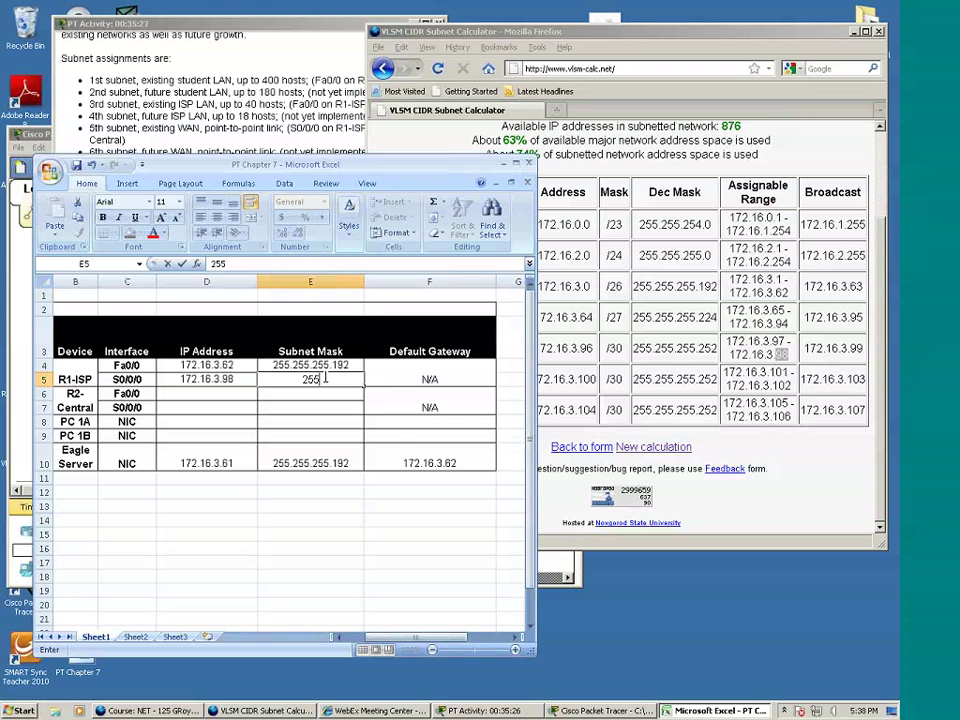
type(".255.255.252")
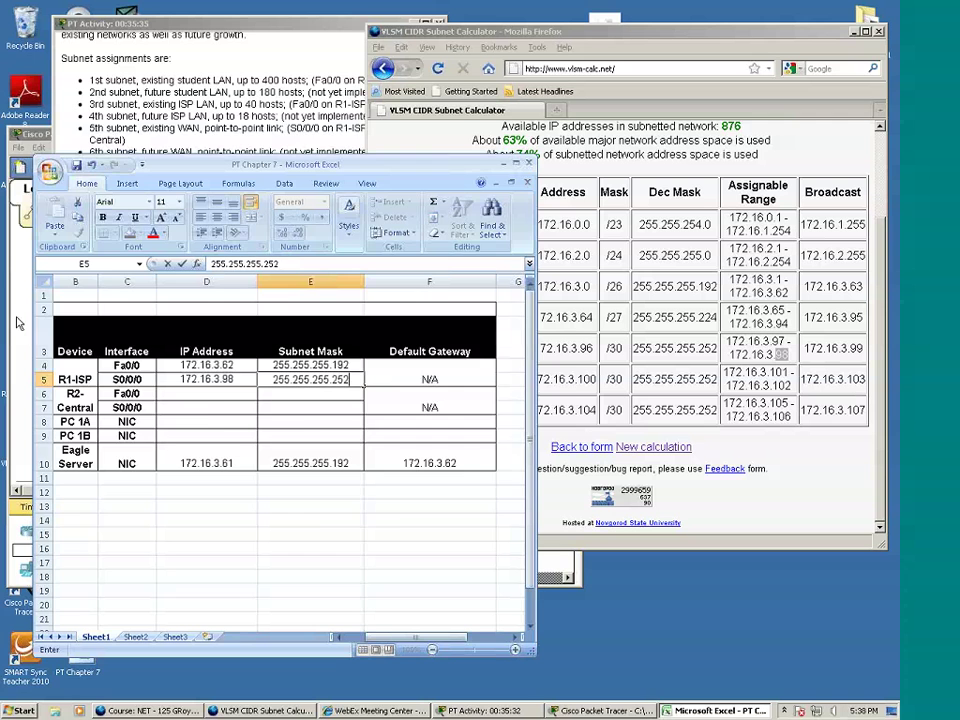
left_click(15, 243)
left_click(50, 308)
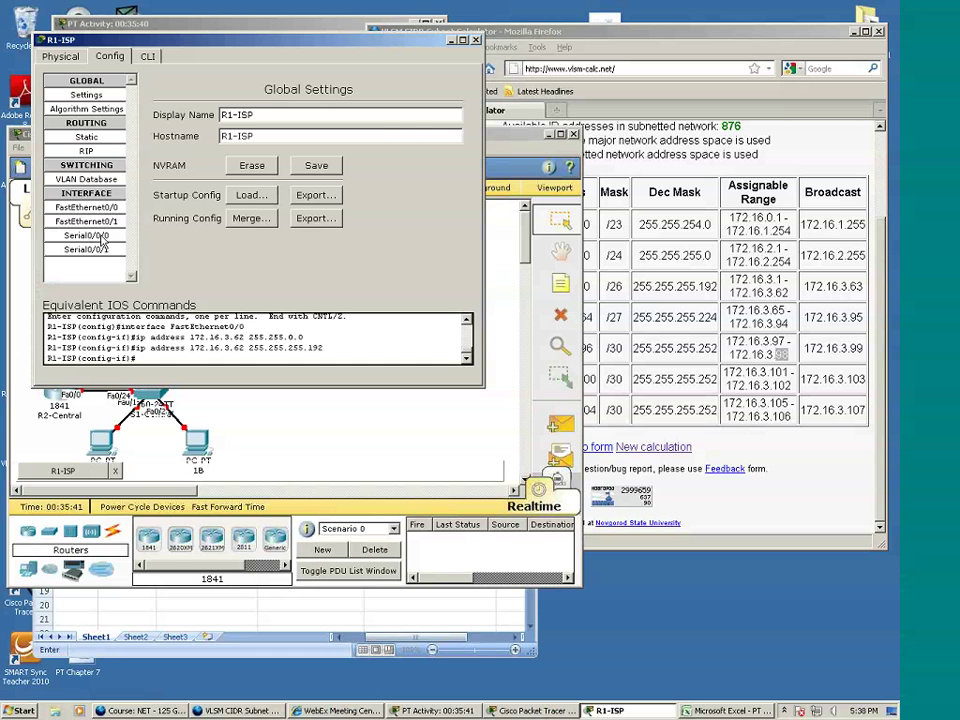
Step: Address R1-ISP Serial0/0/0 as 172.16.3.98 with mask 255.255.255.252 and close the router window
left_click(100, 238)
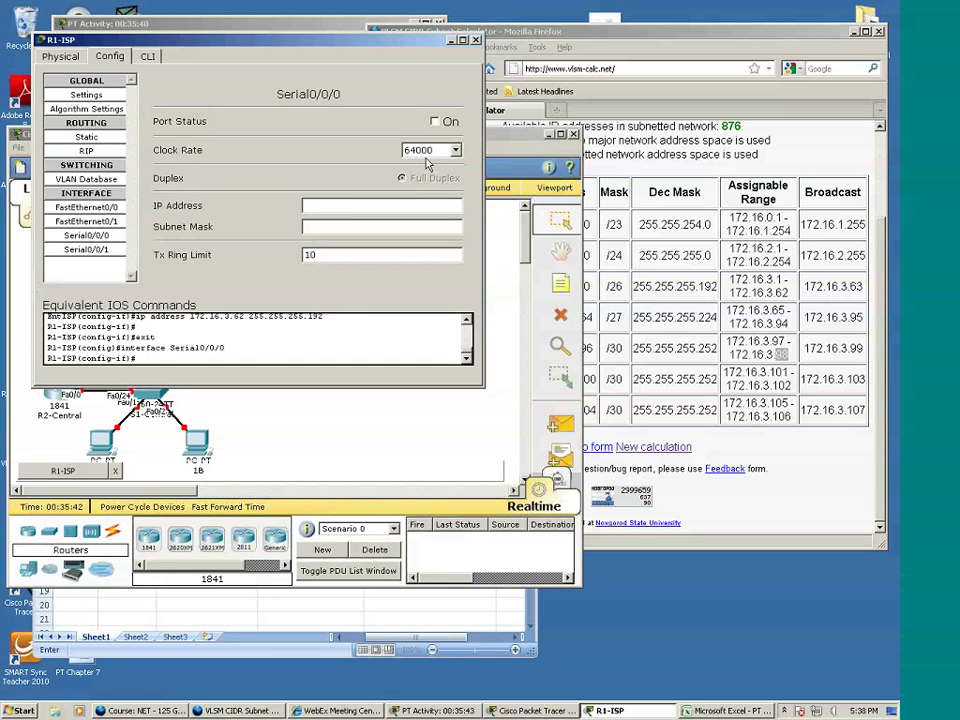
left_click(326, 205)
type("17")
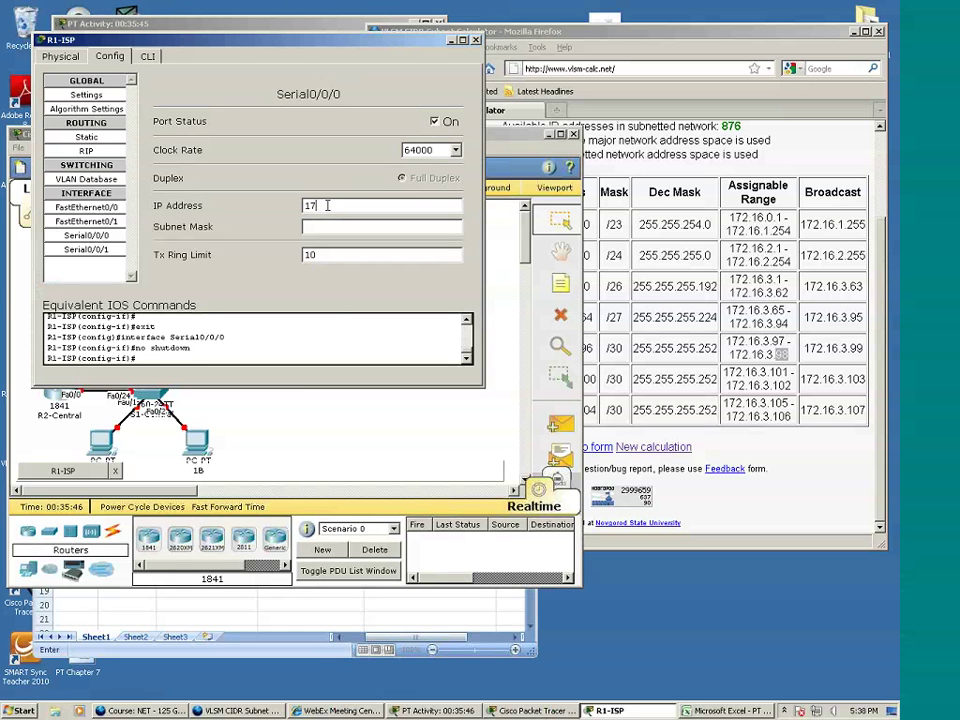
type("2.16.3.98")
left_click(335, 227)
type("255.255.255.192")
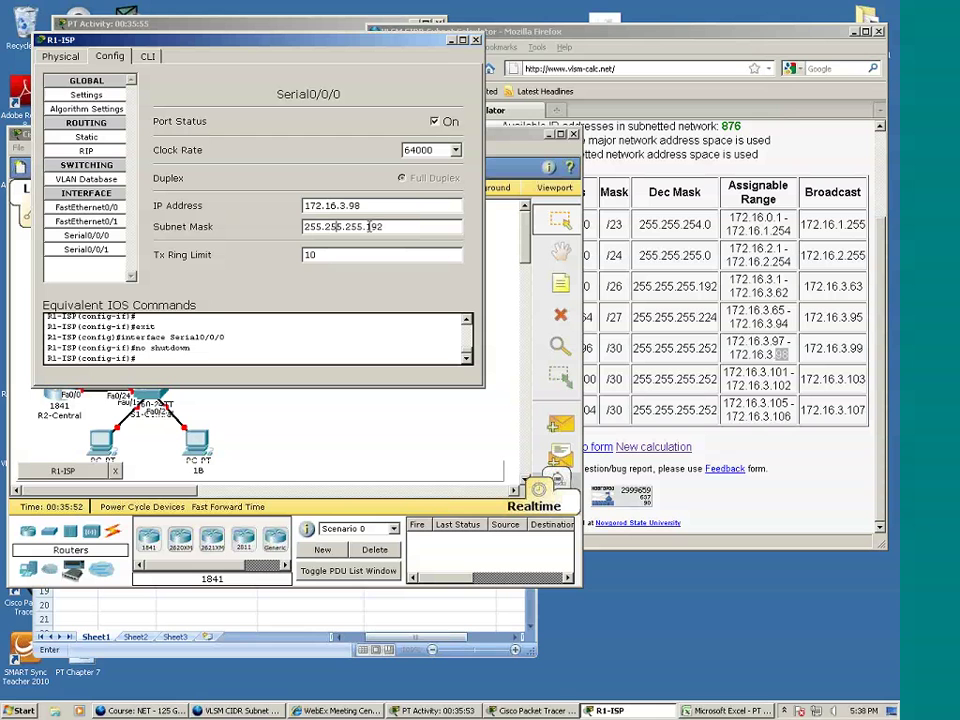
left_click_drag(368, 227, 413, 224)
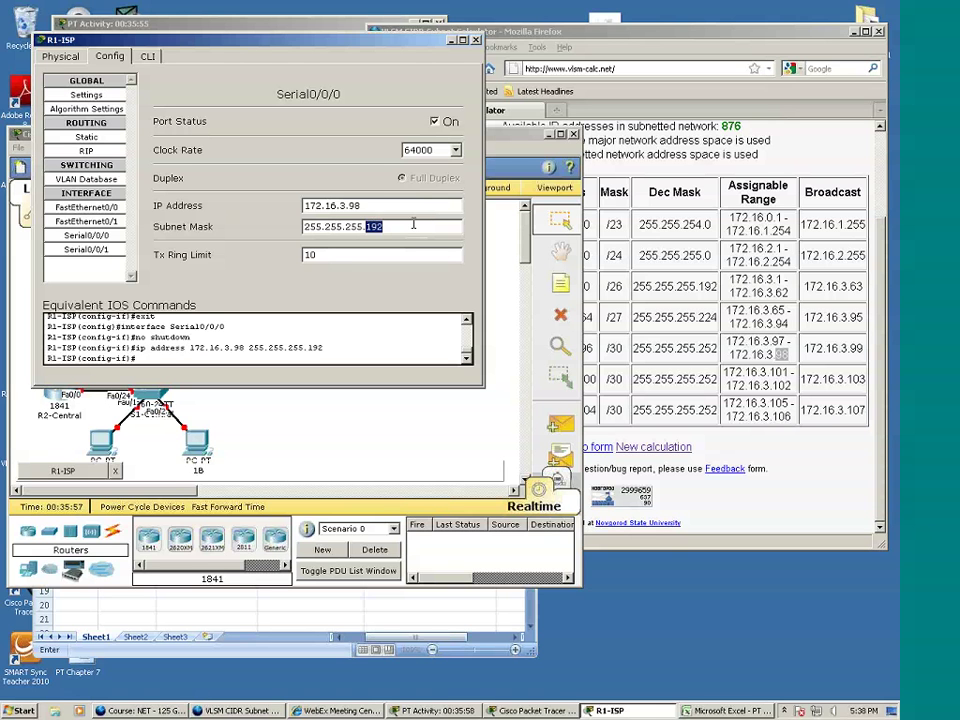
type("252")
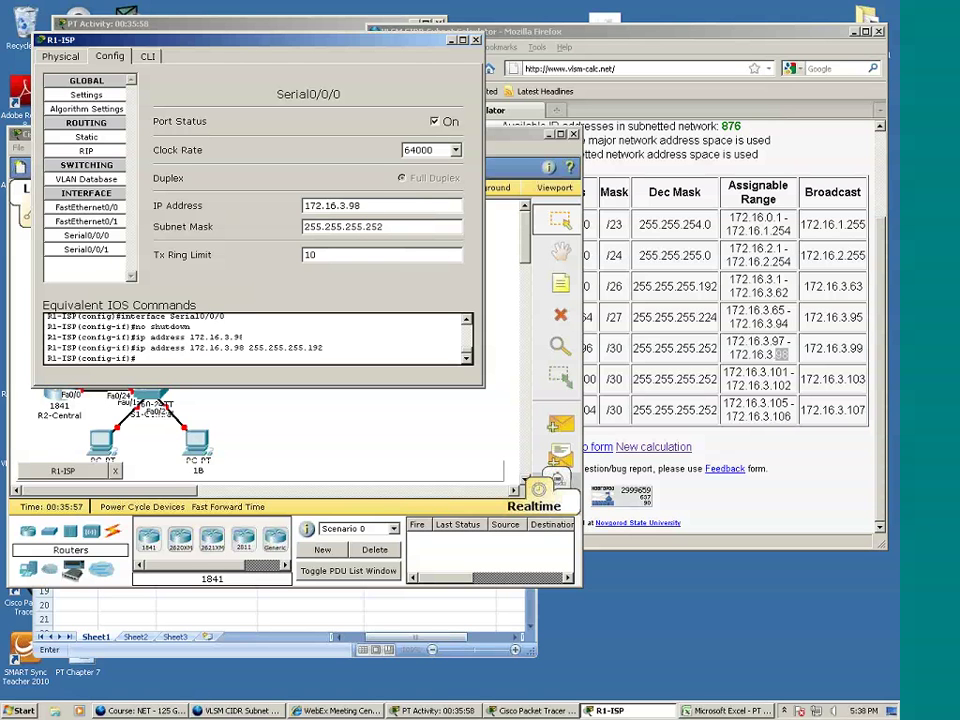
left_click(477, 41)
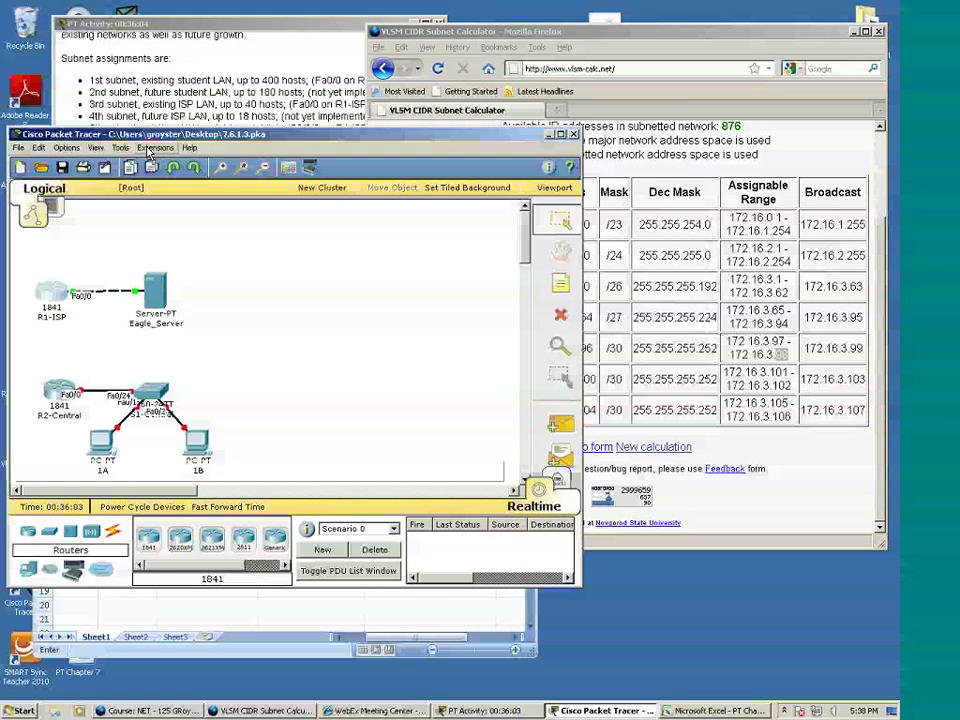
Step: Reread the R2-Central instructions and pick out 172.16.3.97 in the VLSM calculator's 5th subnet
left_click(175, 104)
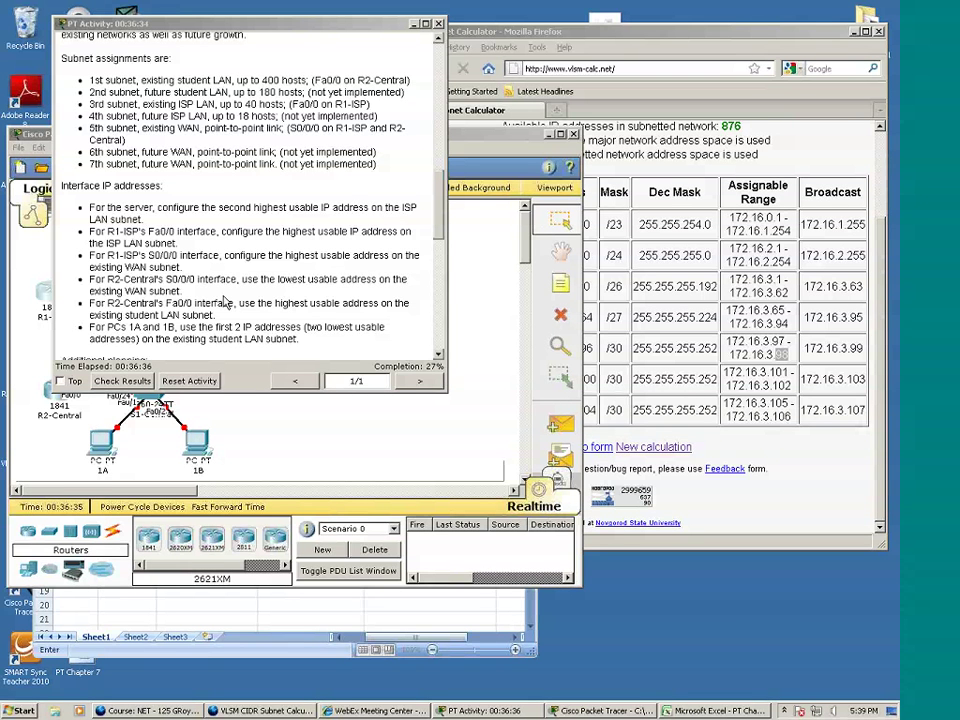
left_click(585, 258)
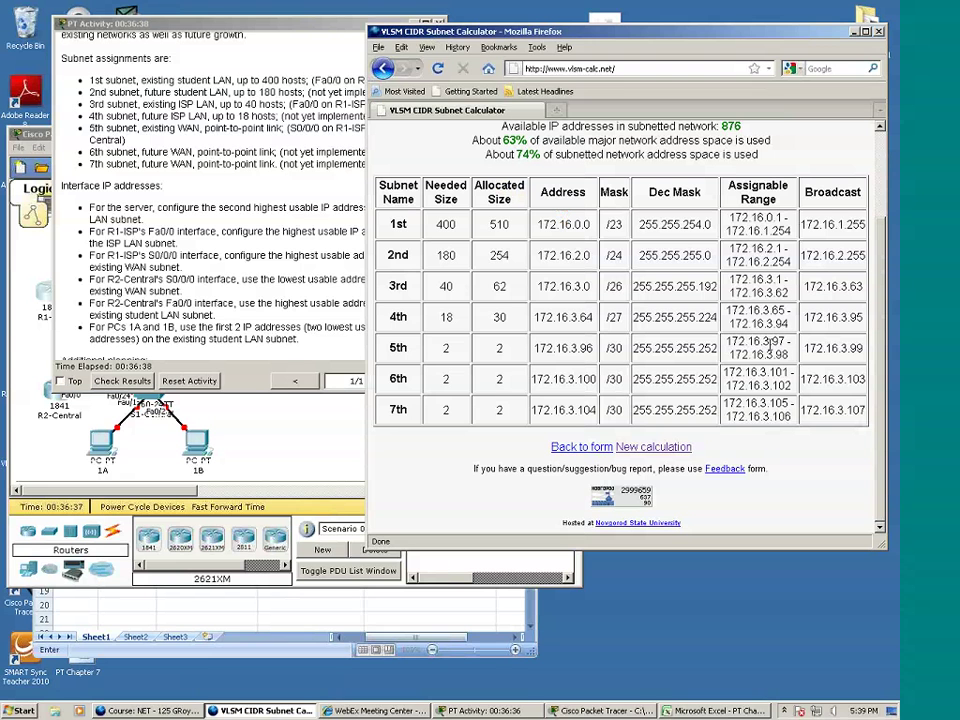
left_click_drag(778, 341, 787, 341)
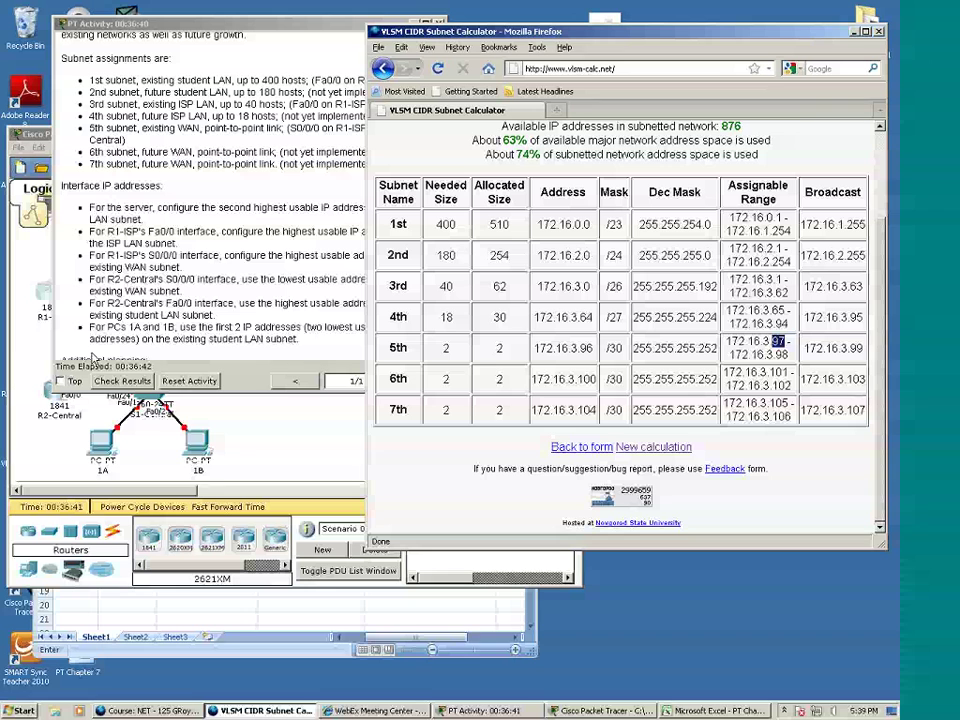
Step: Enter 172.16.3.97 in D7 as R2-Central's S0/0/0 address
left_click(228, 634)
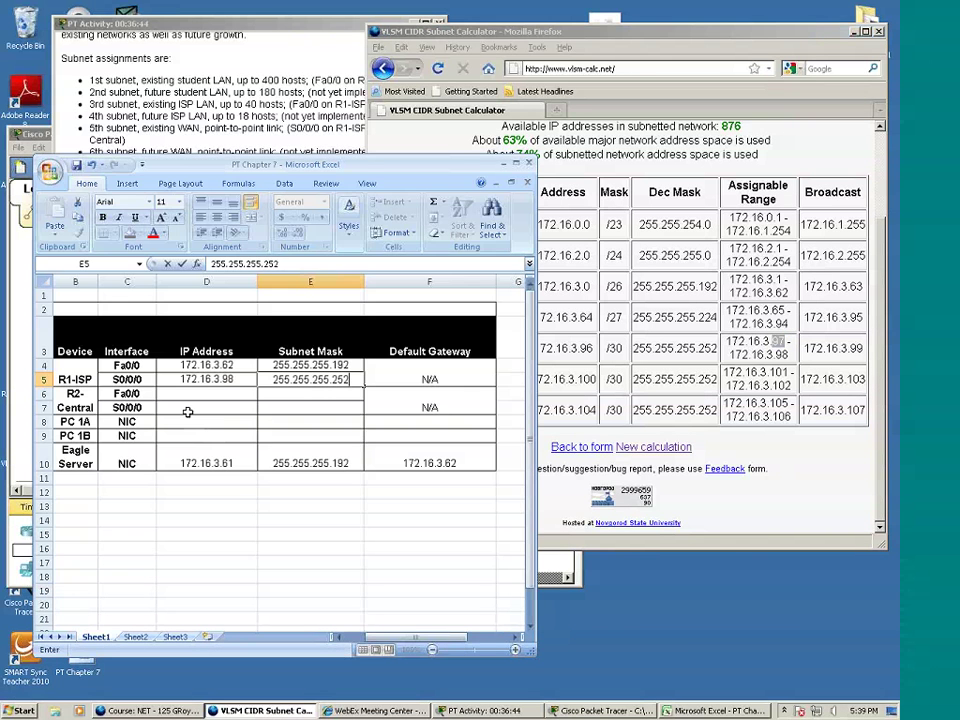
left_click(187, 410)
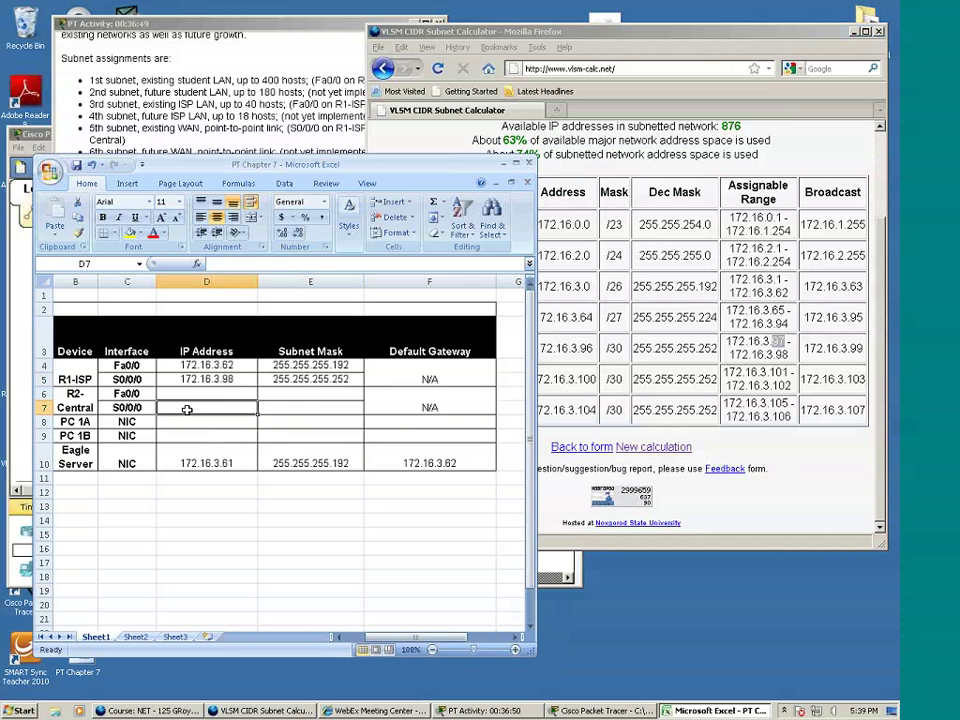
type("17")
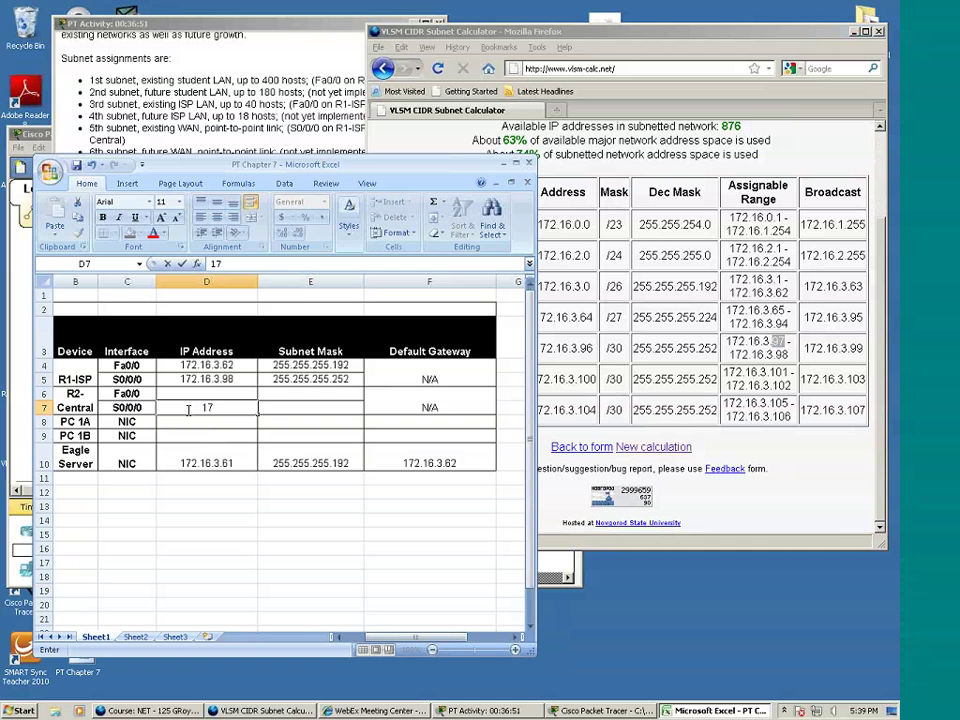
type("2.16.3.97")
key("Tab")
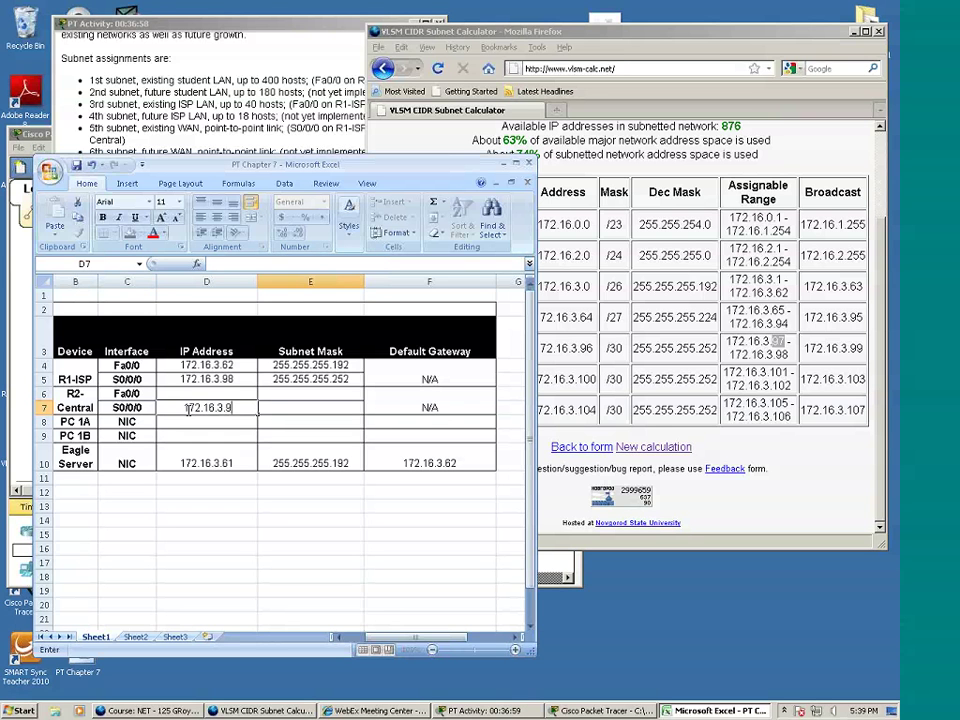
Step: Copy the 255.255.255.252 mask from E5 into E7 for R2-Central's S0/0/0
left_click(680, 347)
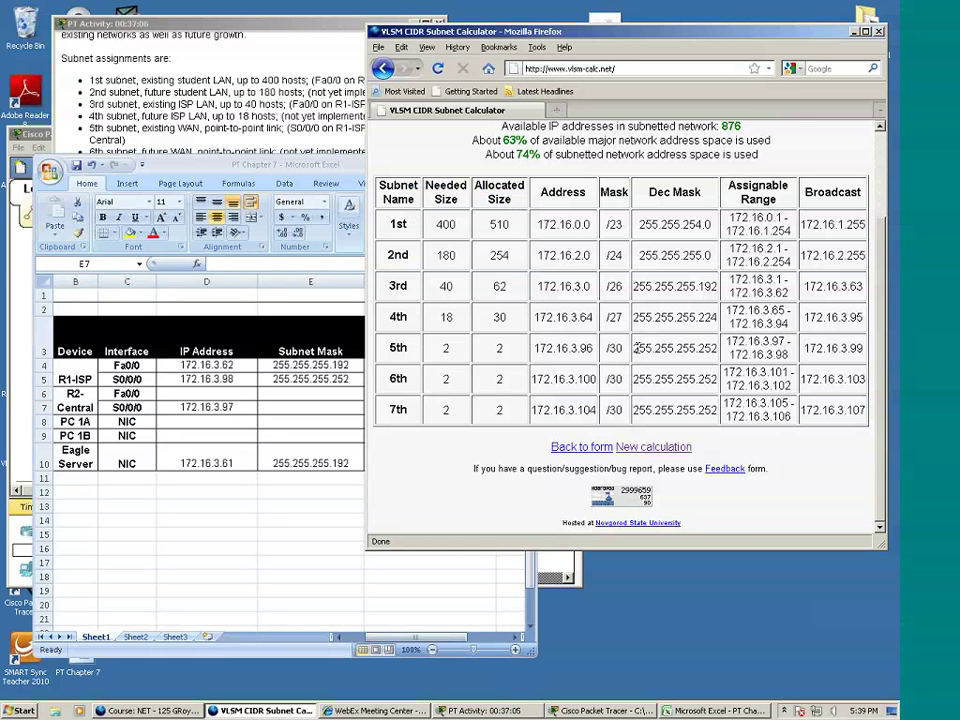
left_click_drag(634, 348, 718, 349)
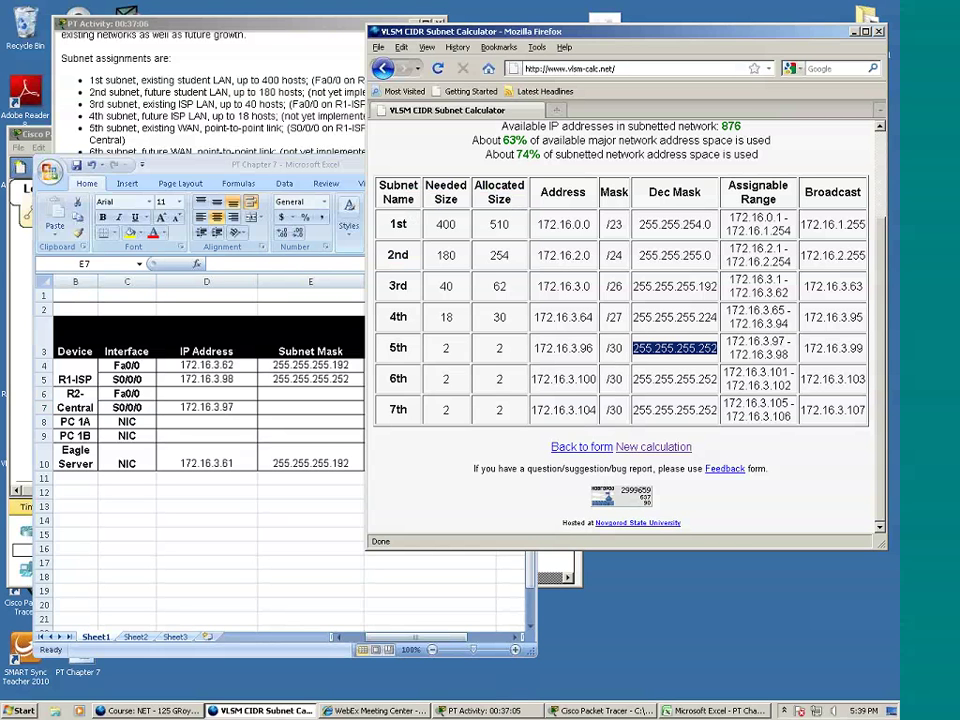
left_click(307, 409)
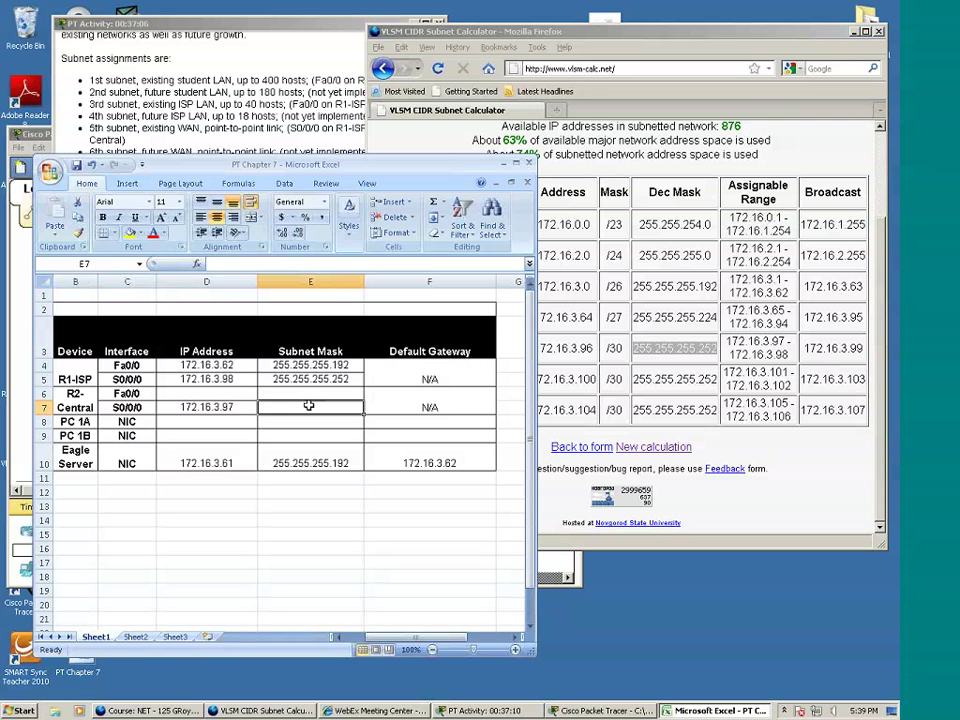
right_click(312, 381)
left_click(346, 409)
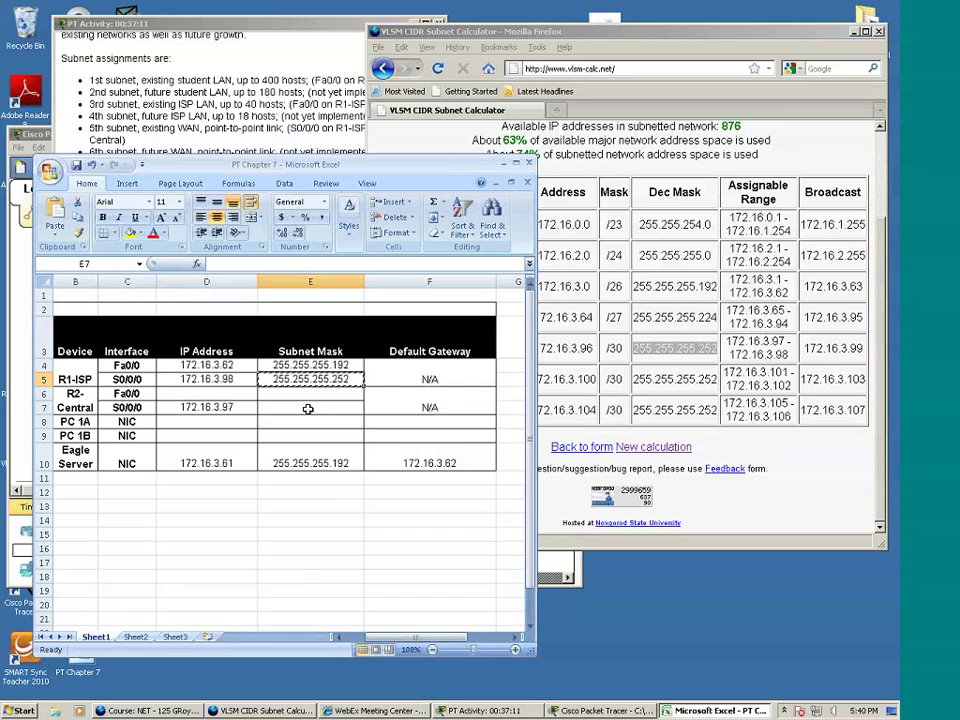
right_click(307, 408)
left_click(340, 447)
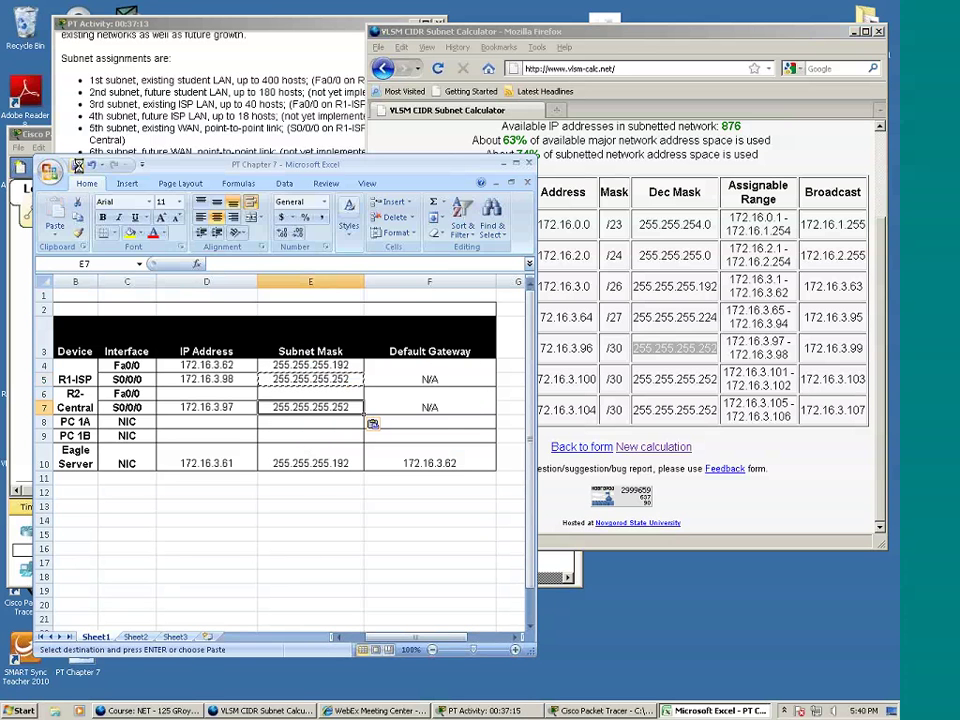
key("Escape")
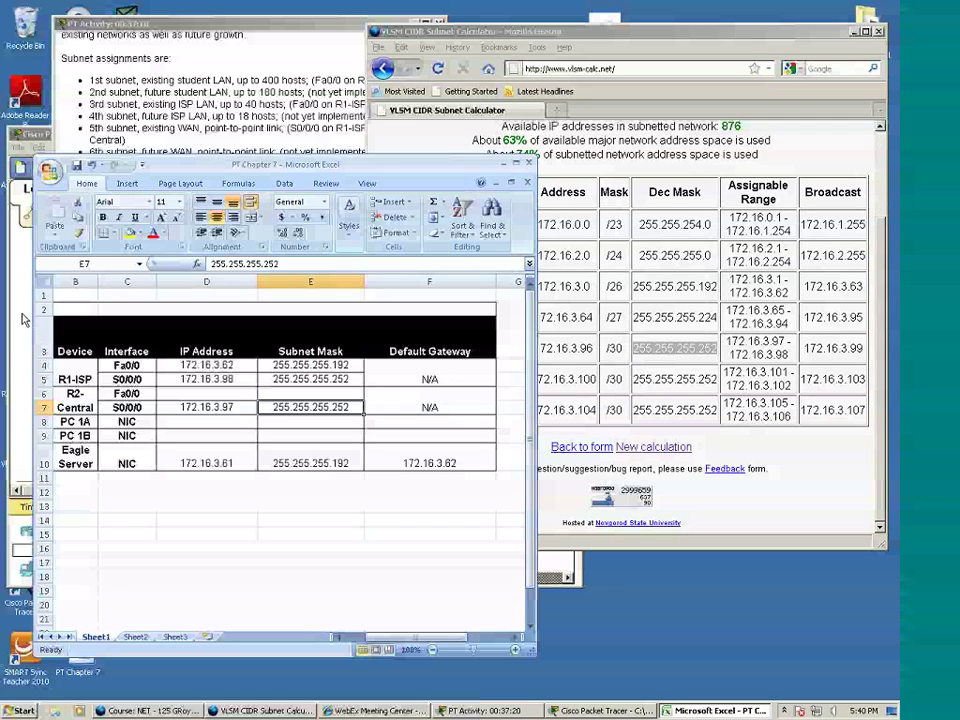
Step: Open R2-Central's Config settings in Packet Tracer, then return to the Excel addressing table
left_click(25, 319)
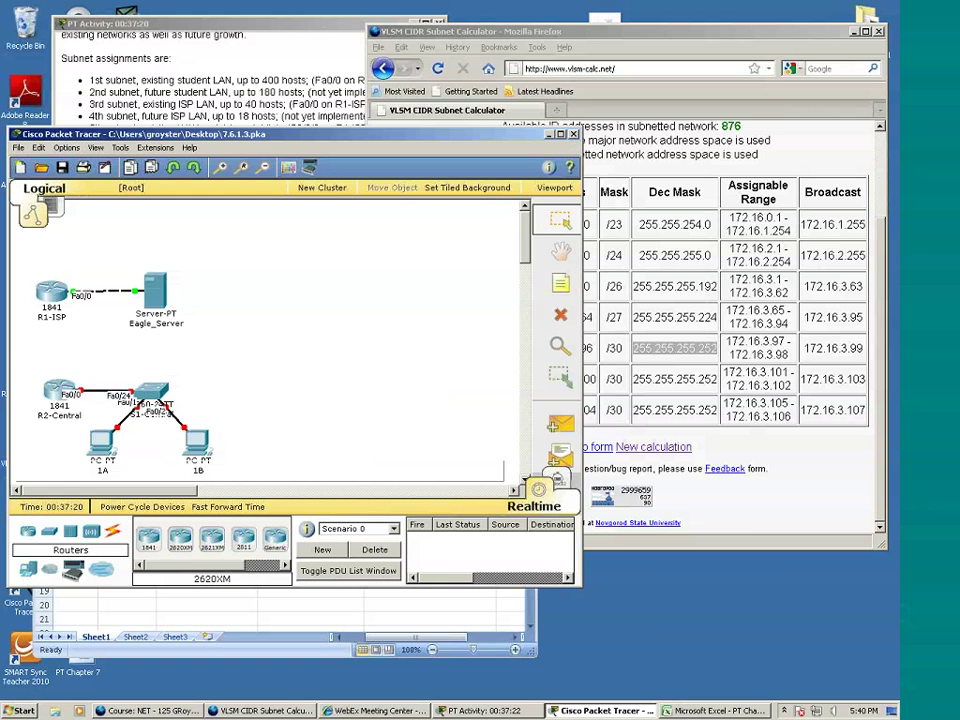
left_click(59, 390)
left_click(156, 102)
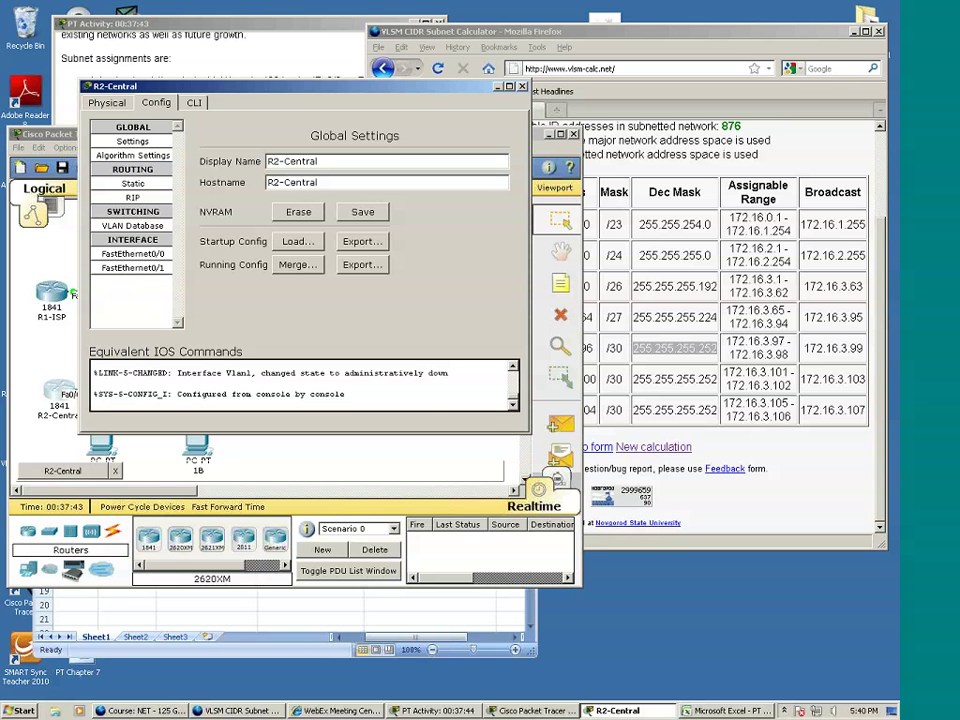
left_click(180, 610)
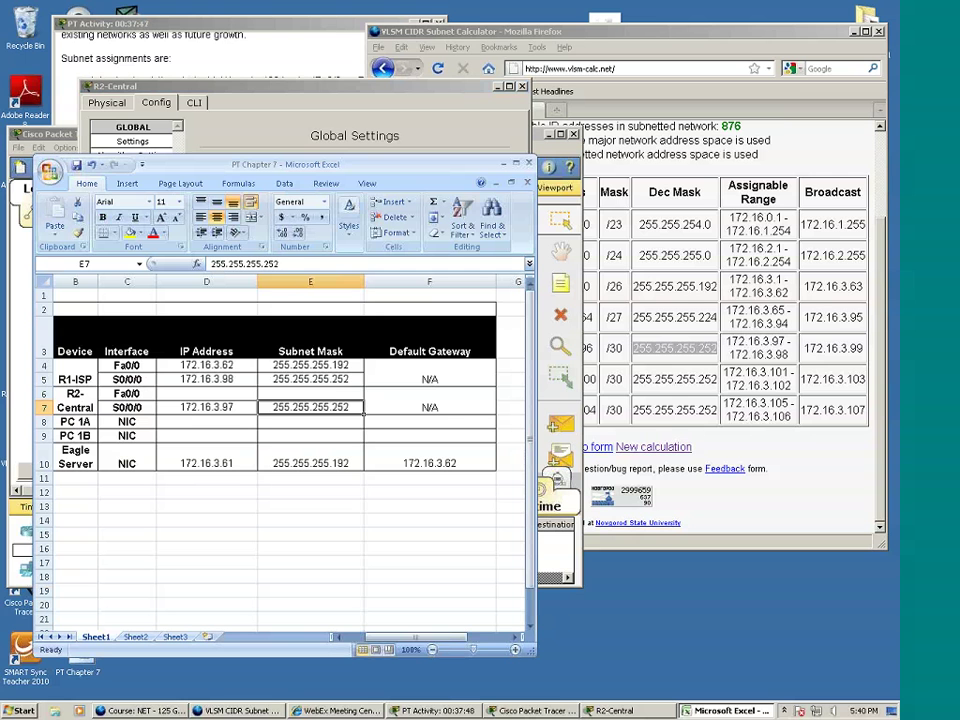
Step: Check R2-Central's serial address 172.16.3.97 in D7, then bring up the activity's addressing instructions
left_click(278, 427)
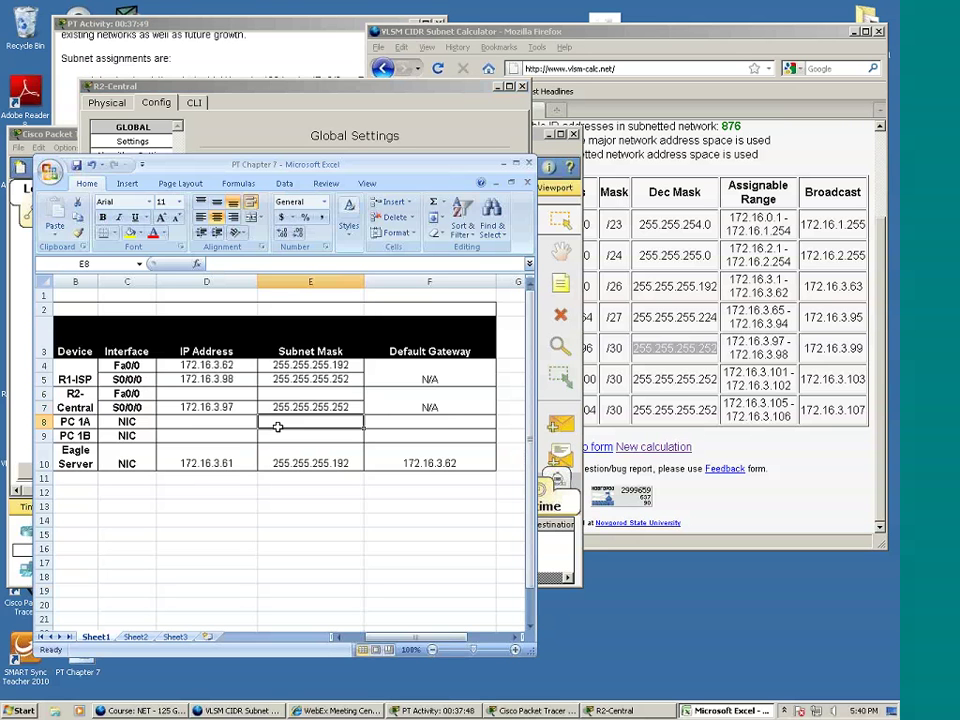
left_click(240, 407)
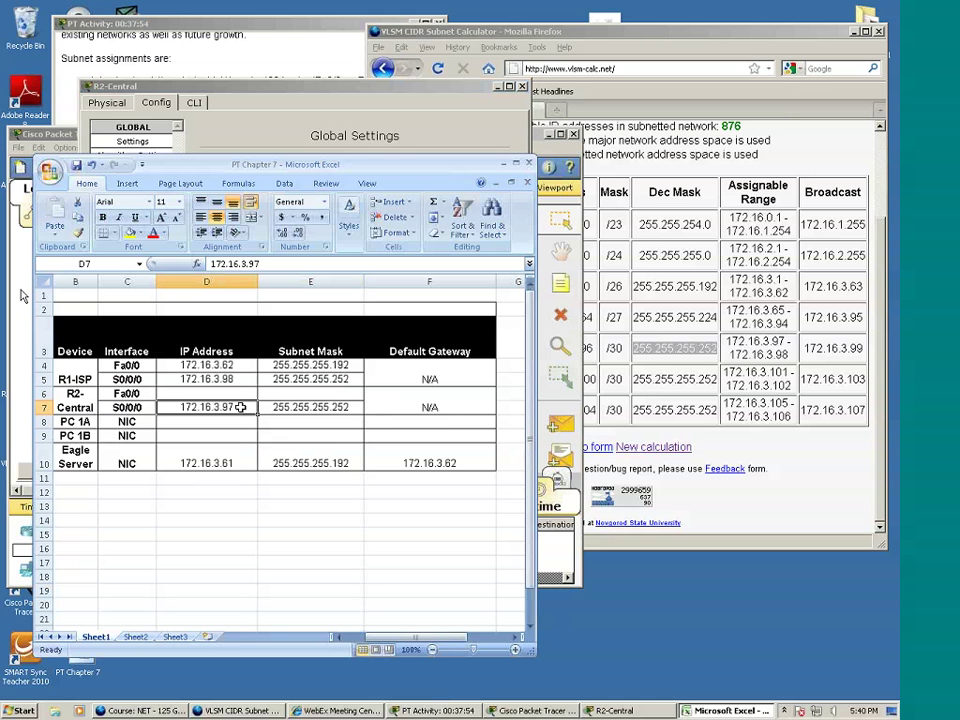
left_click(66, 107)
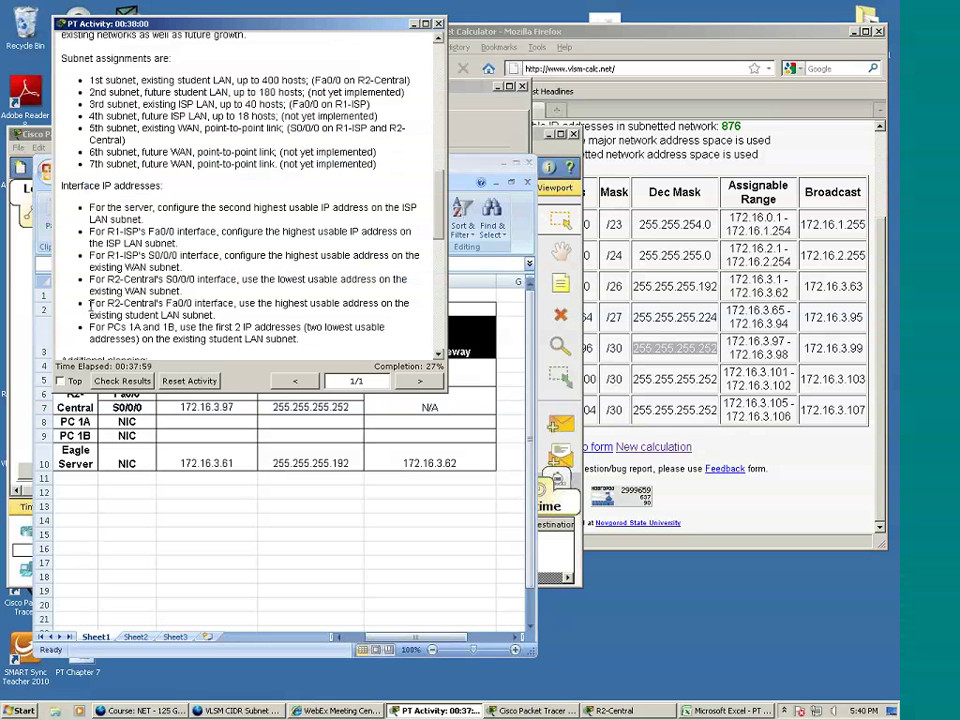
Step: Read through the activity instructions to find which subnet R2-Central's Fa0/0 uses
scroll(108, 275, "down", 2)
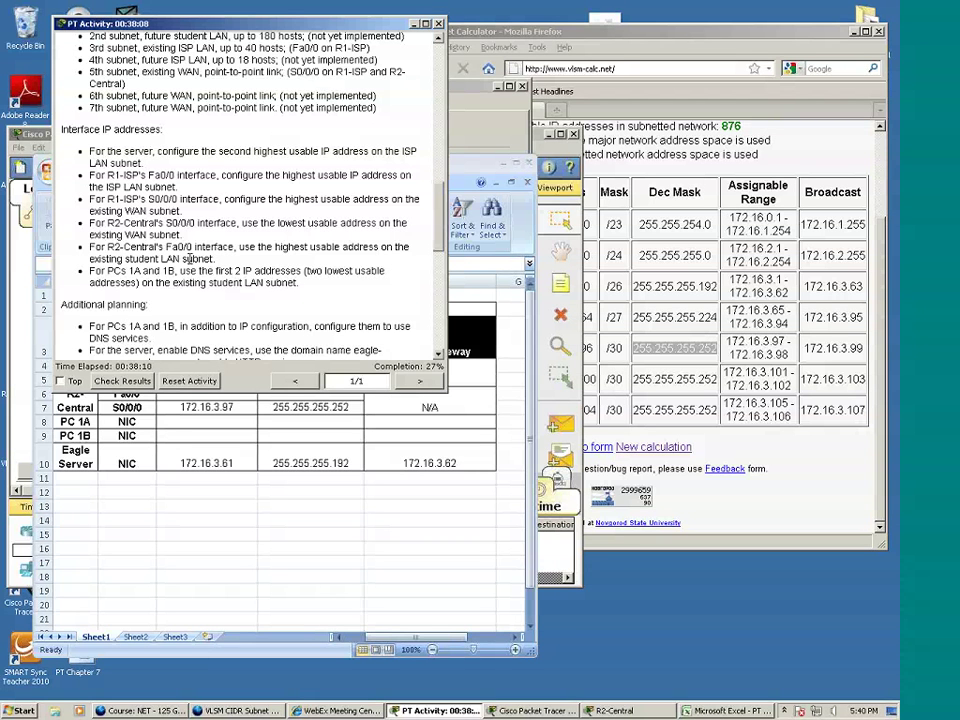
scroll(189, 258, "up", 5)
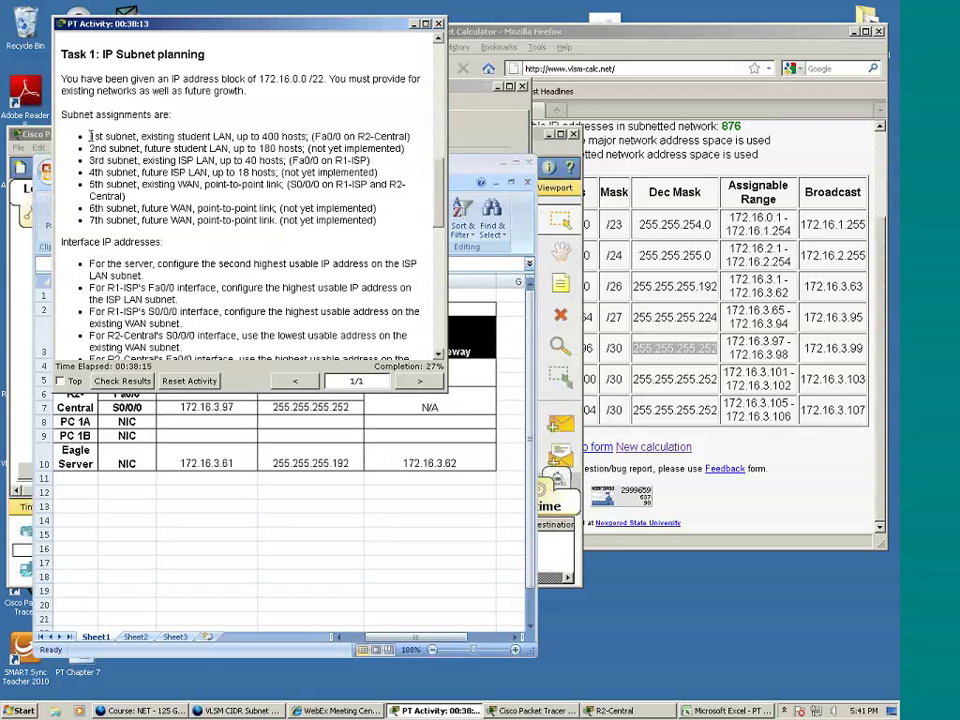
left_click_drag(90, 136, 229, 140)
left_click(140, 136)
left_click(229, 139)
scroll(220, 226, "down", 1)
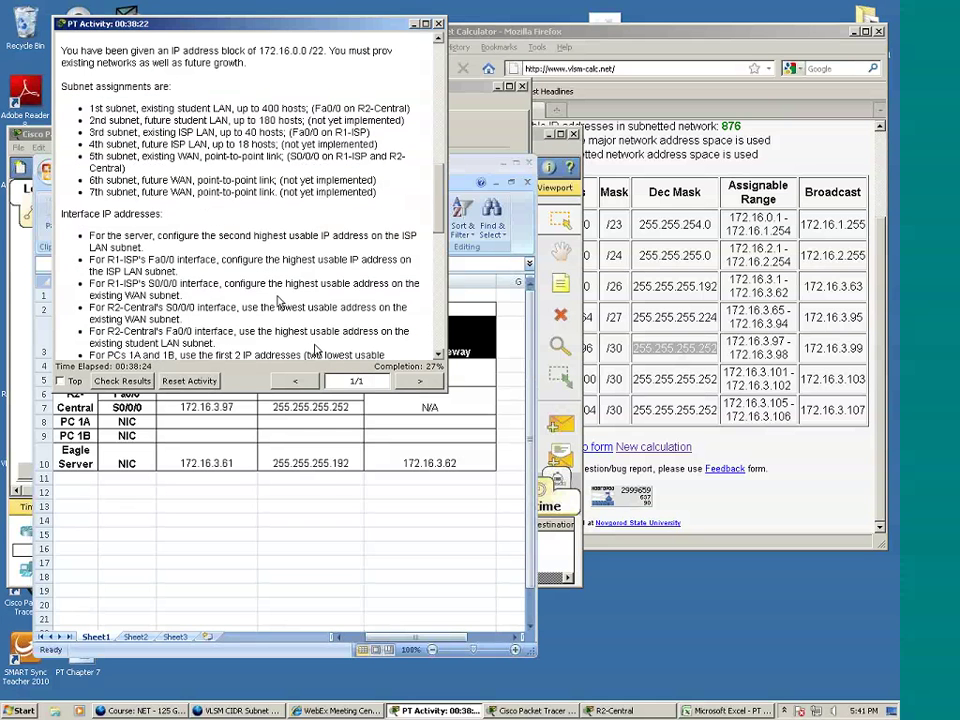
Step: Select R2-Central's empty Fa0/0 address cell D6, then bring up the VLSM calculator results
left_click(321, 499)
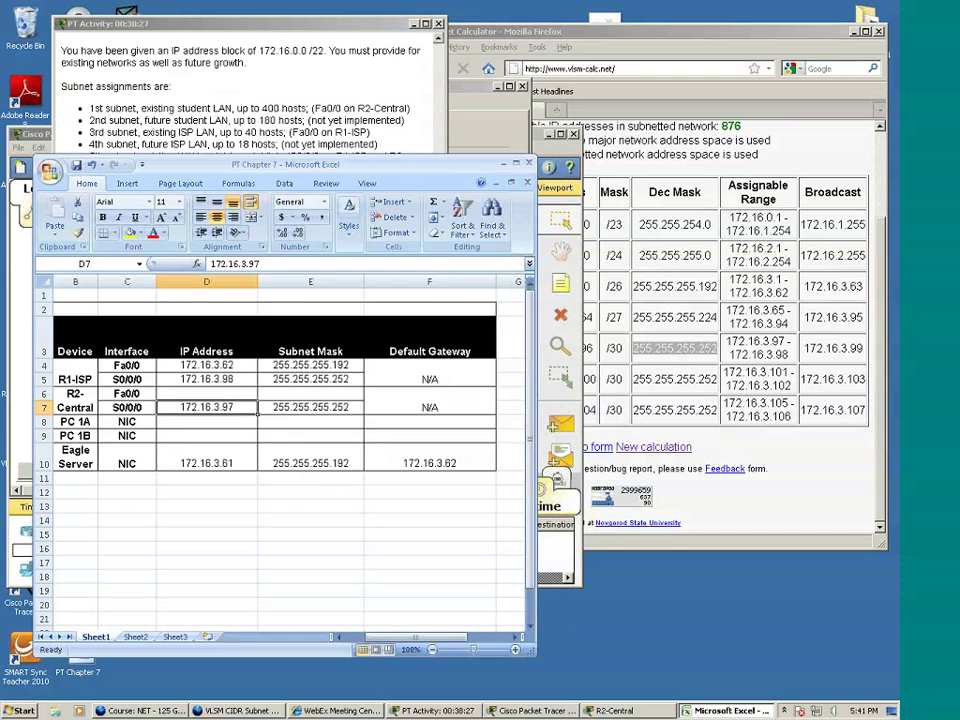
left_click(169, 394)
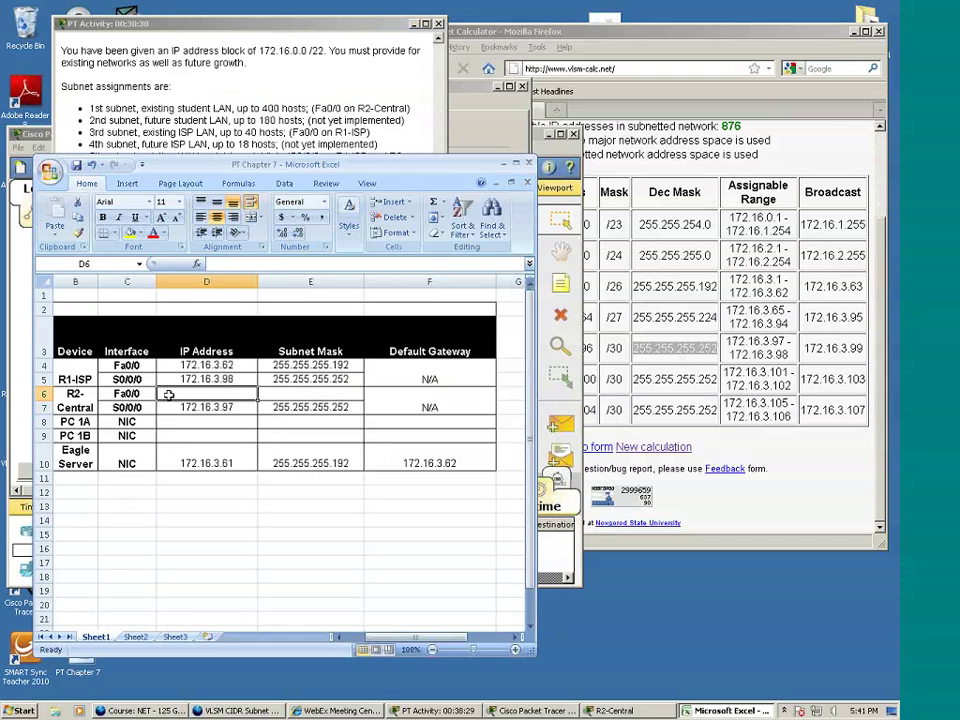
left_click(235, 152)
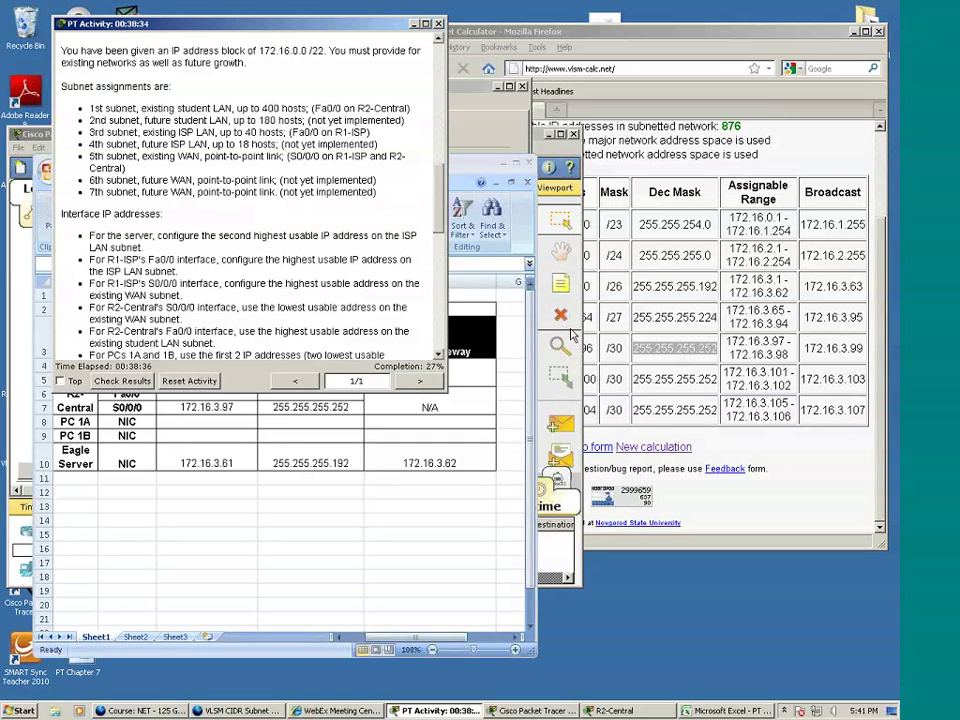
key("alt+Tab")
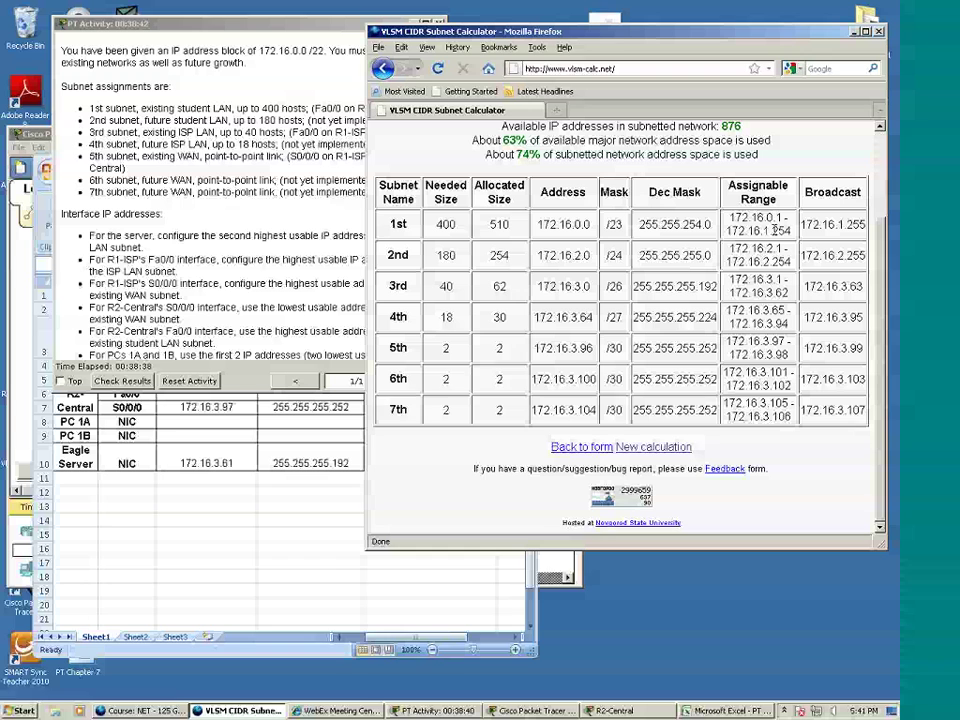
Step: Enter the 1st subnet's last usable address 172.16.1.254 as R2-Central's Fa0/0 IP
left_click_drag(763, 231, 791, 231)
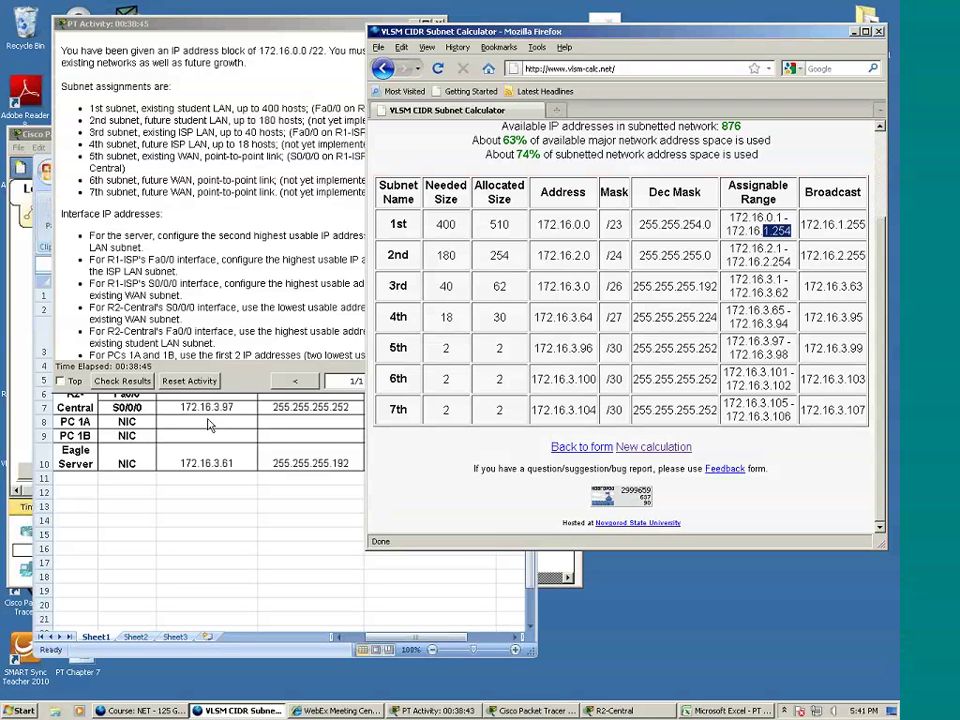
left_click(196, 487)
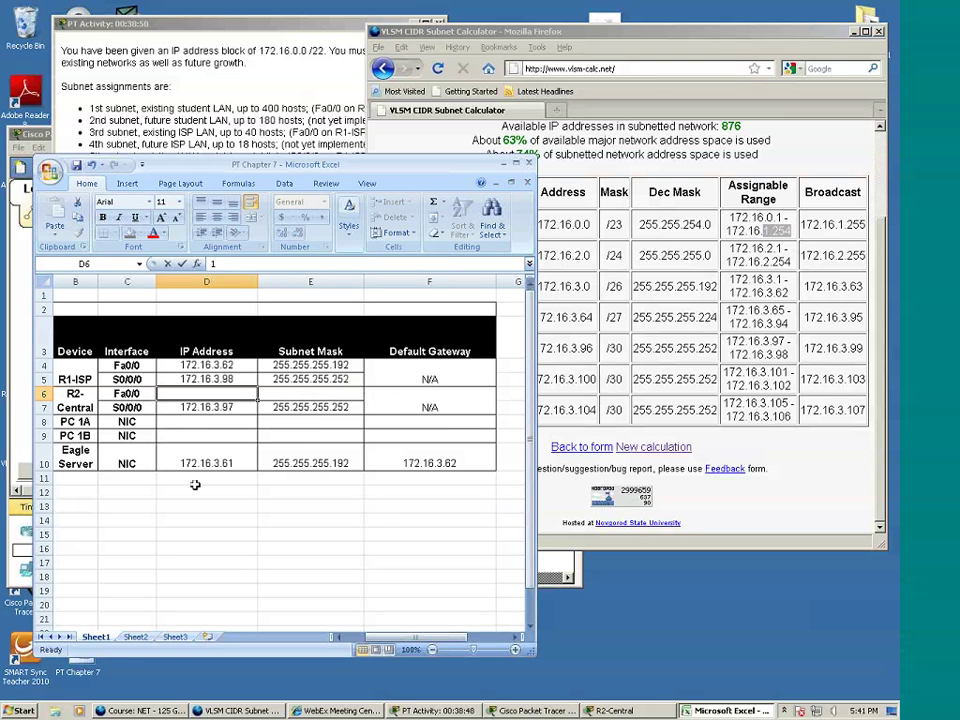
type("172.16.1")
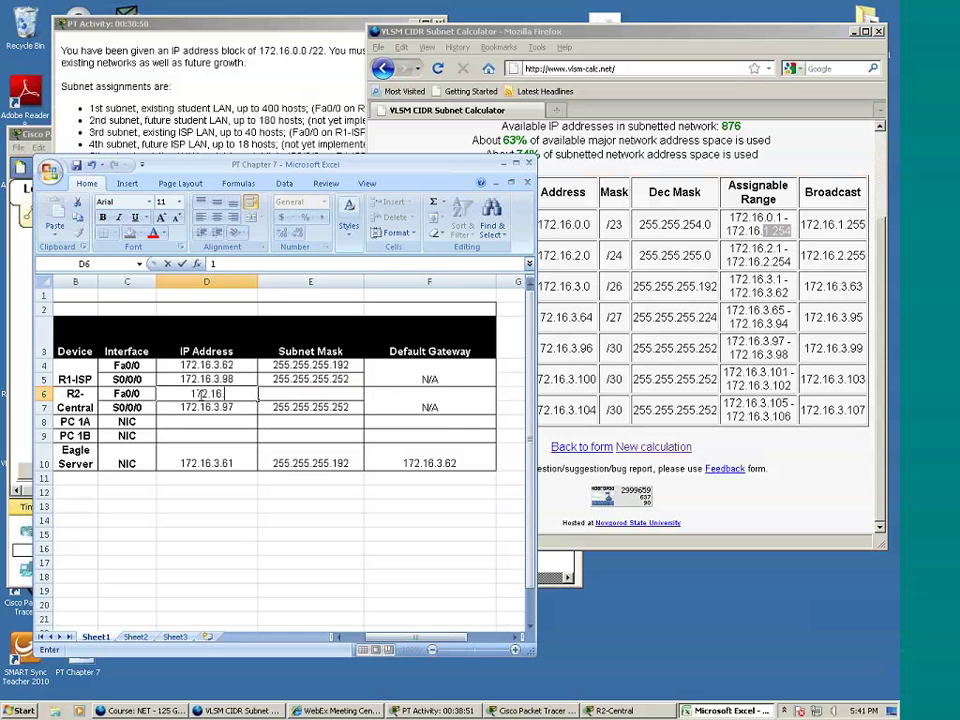
type(".254")
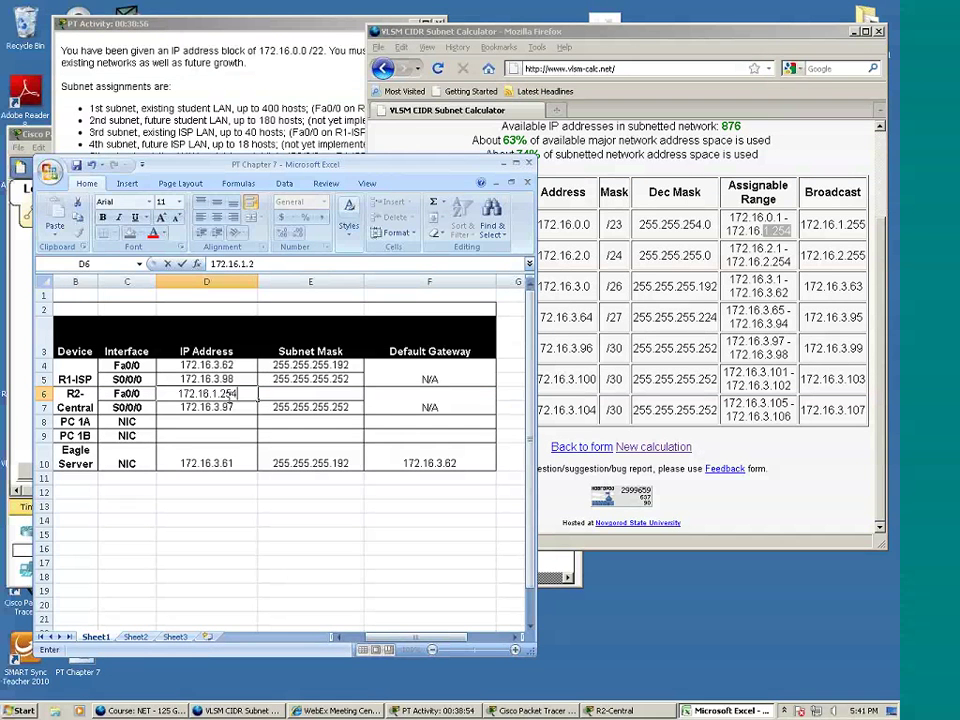
key("Tab")
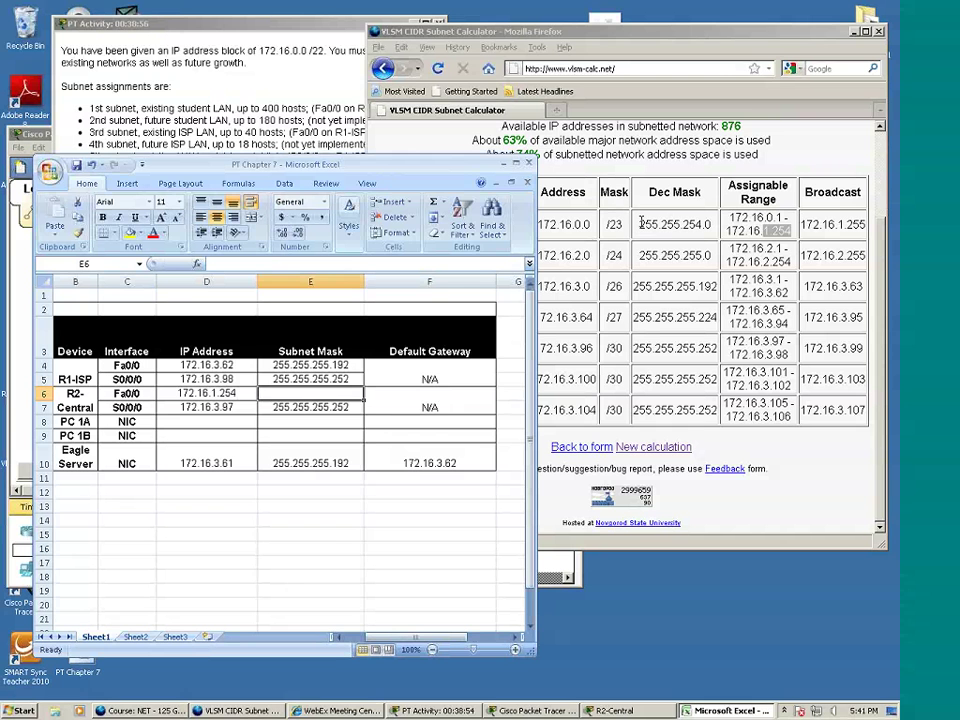
Step: Enter the 1st subnet's mask 255.255.254.0 in R2-Central's Fa0/0 mask cell
left_click(641, 224)
double_click(660, 224)
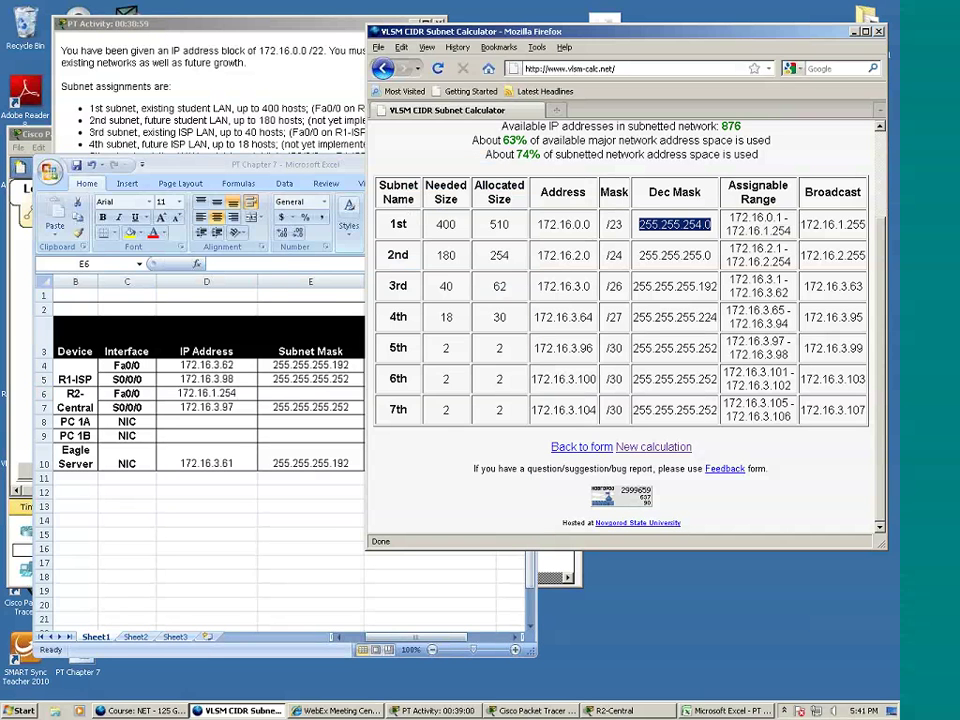
left_click(286, 398)
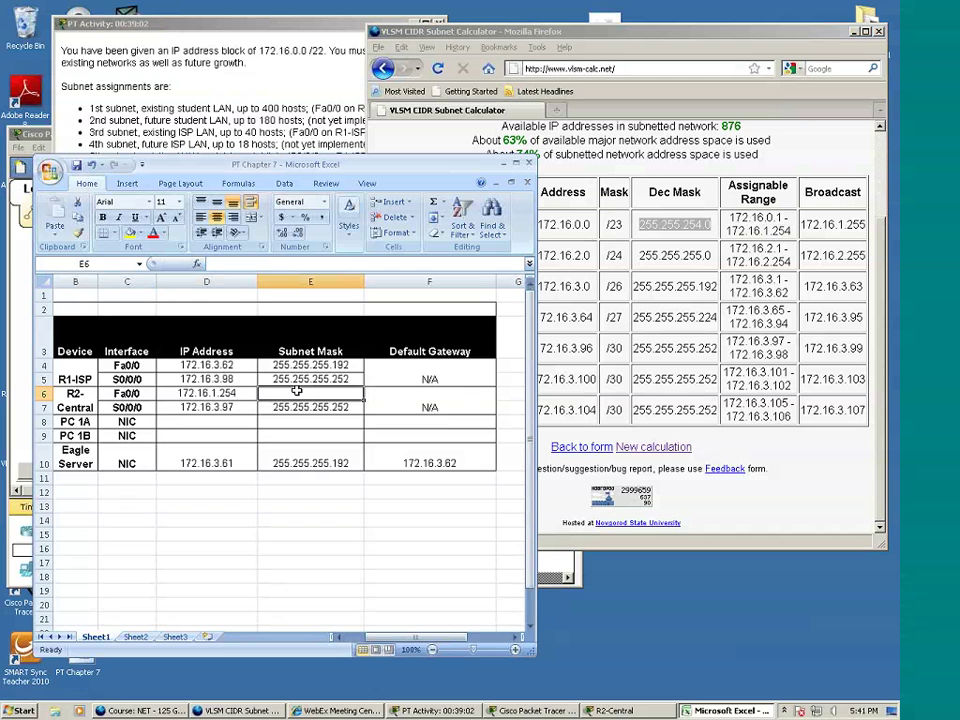
type("255")
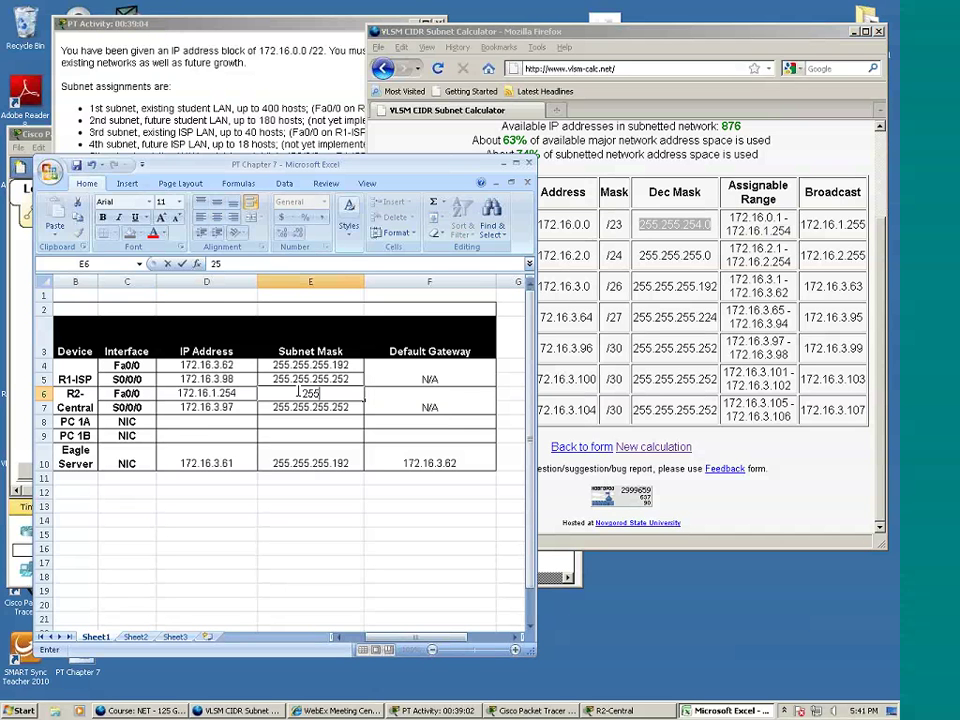
type(".255.254.0")
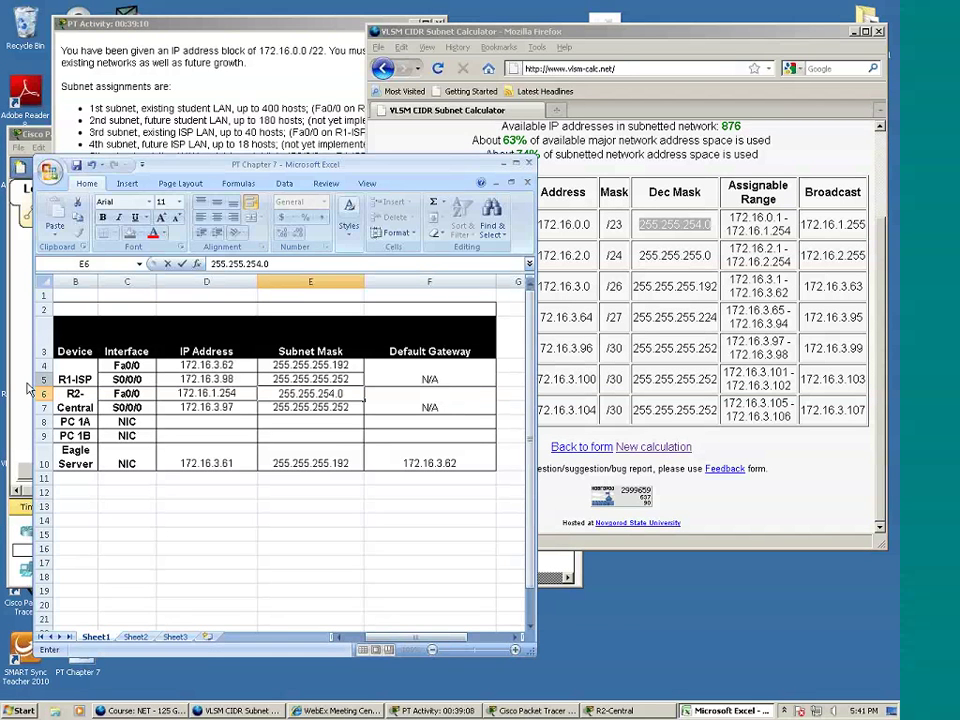
left_click(20, 285)
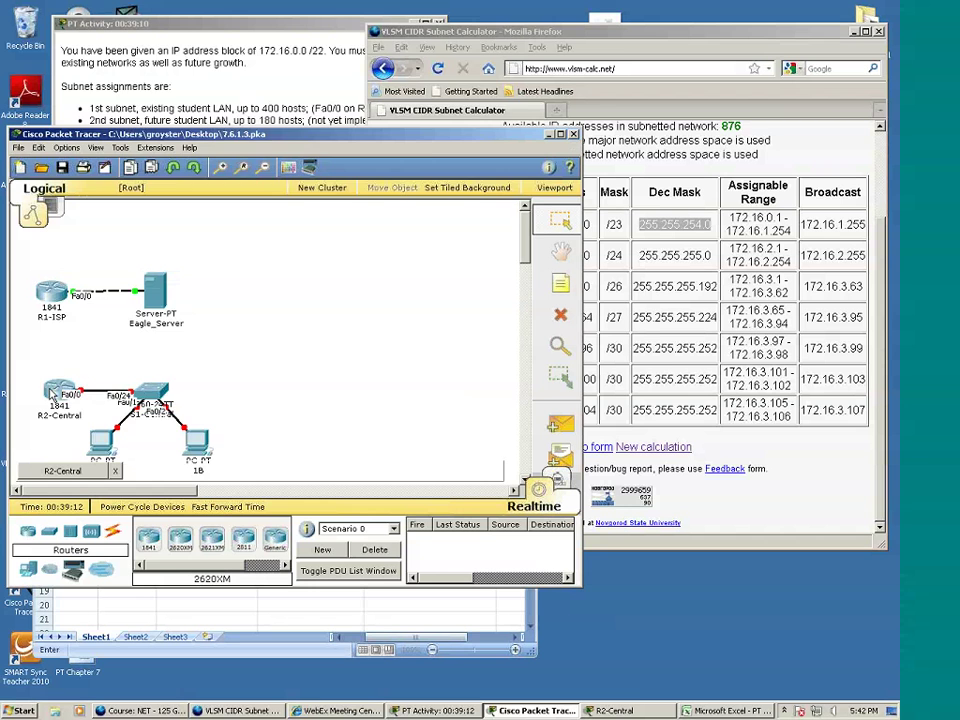
Step: Enable R2-Central's FastEthernet0/0 port with IP 172.16.1.254 and mask 255.255.254.0
left_click(54, 393)
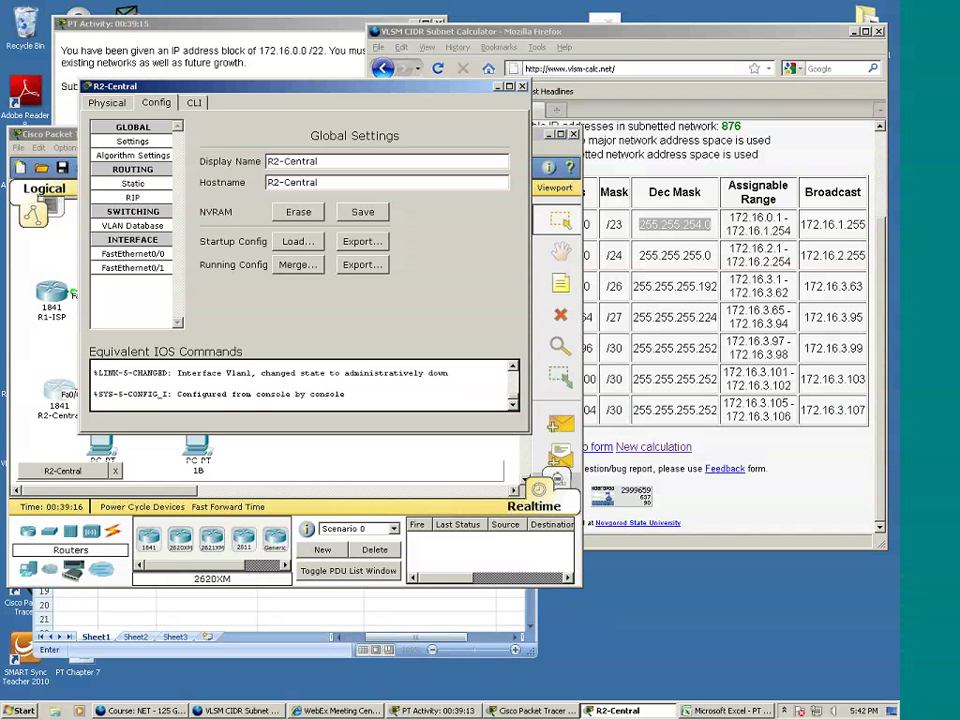
left_click(155, 255)
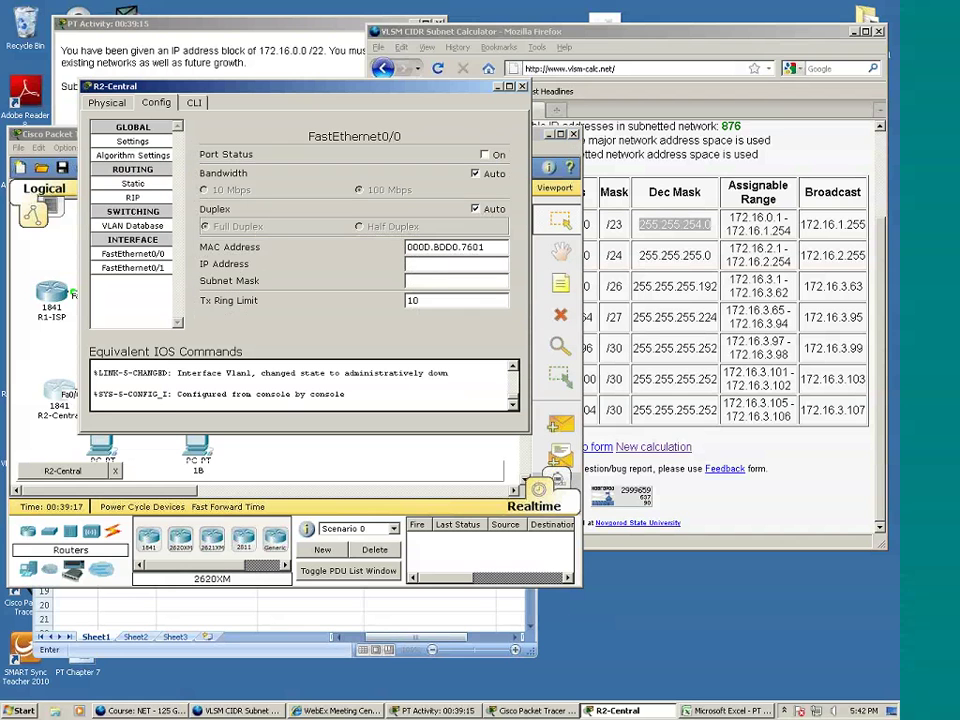
left_click(484, 154)
left_click(437, 260)
type("172.")
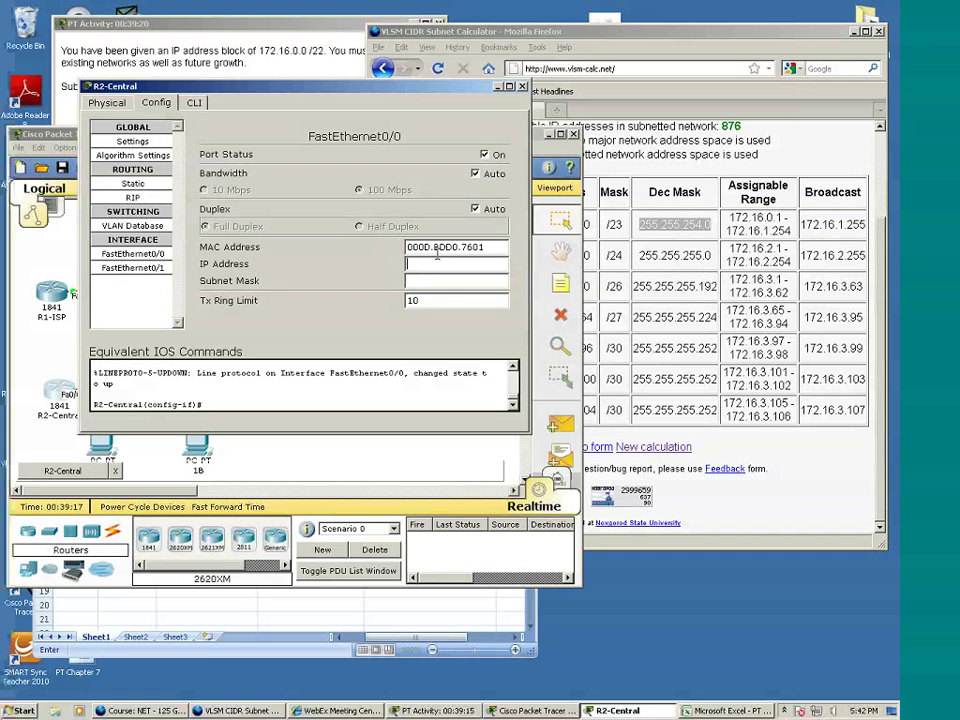
type("16.")
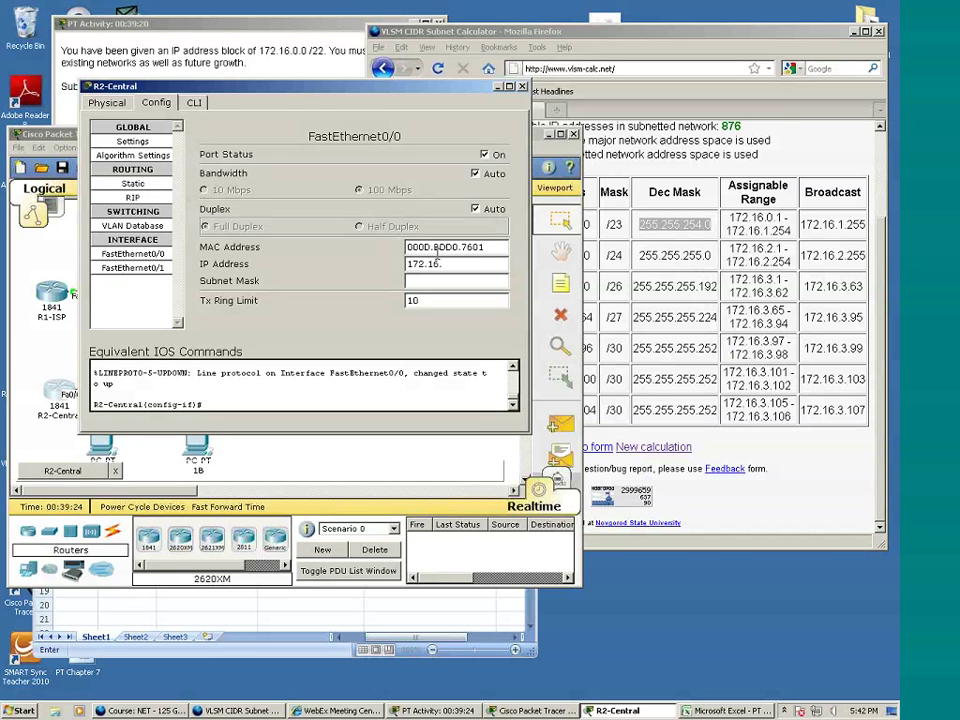
type("1.254")
left_click(455, 281)
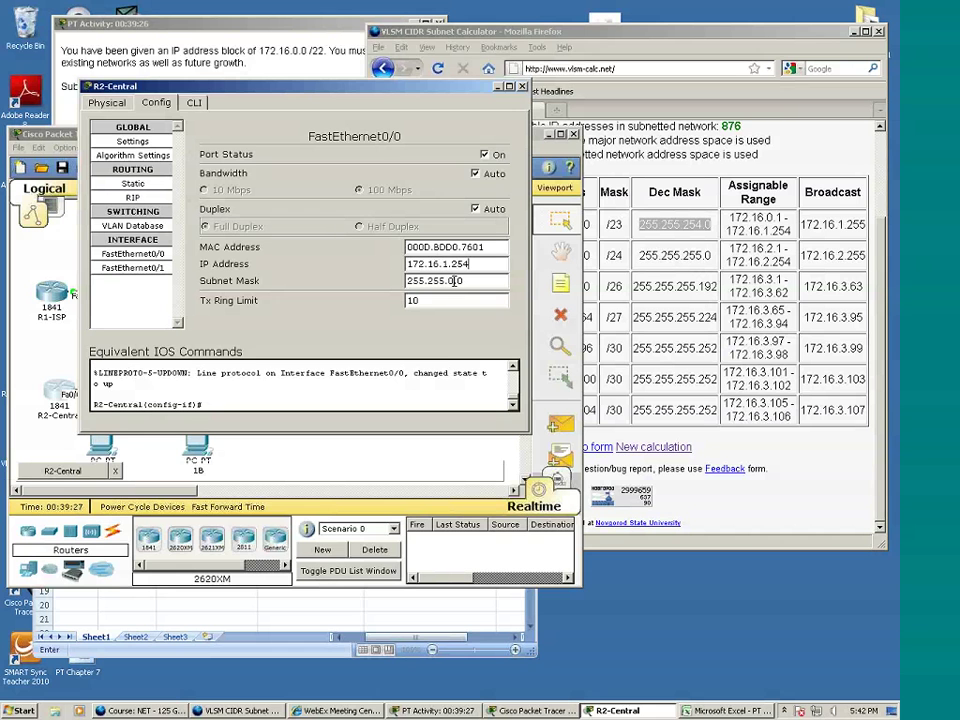
key("Return")
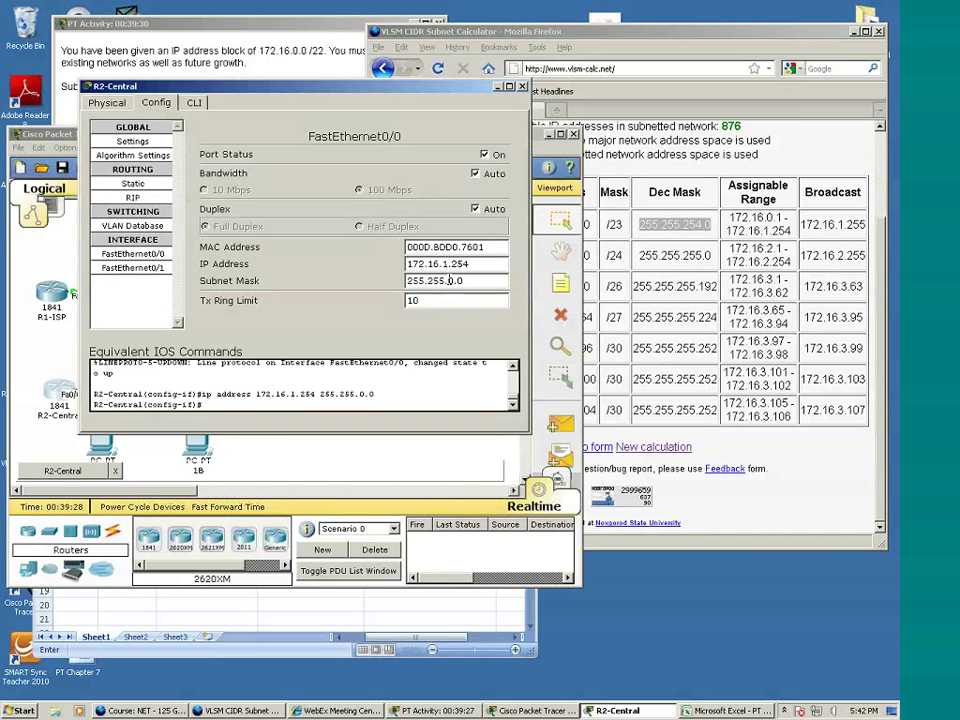
left_click_drag(449, 281, 477, 281)
type("254.0")
key("Return")
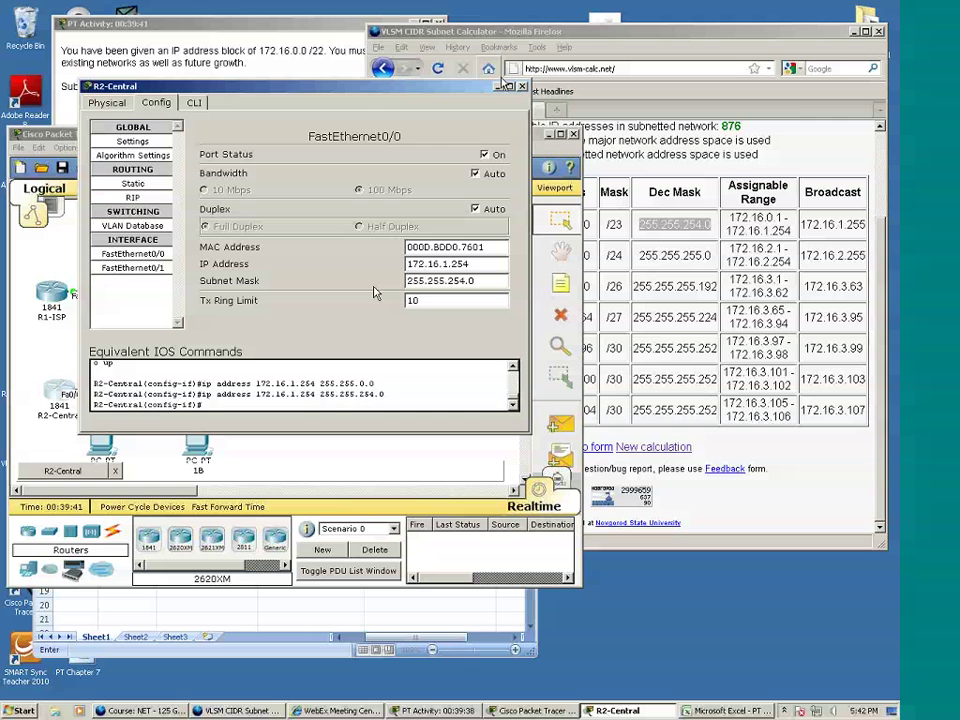
left_click(522, 86)
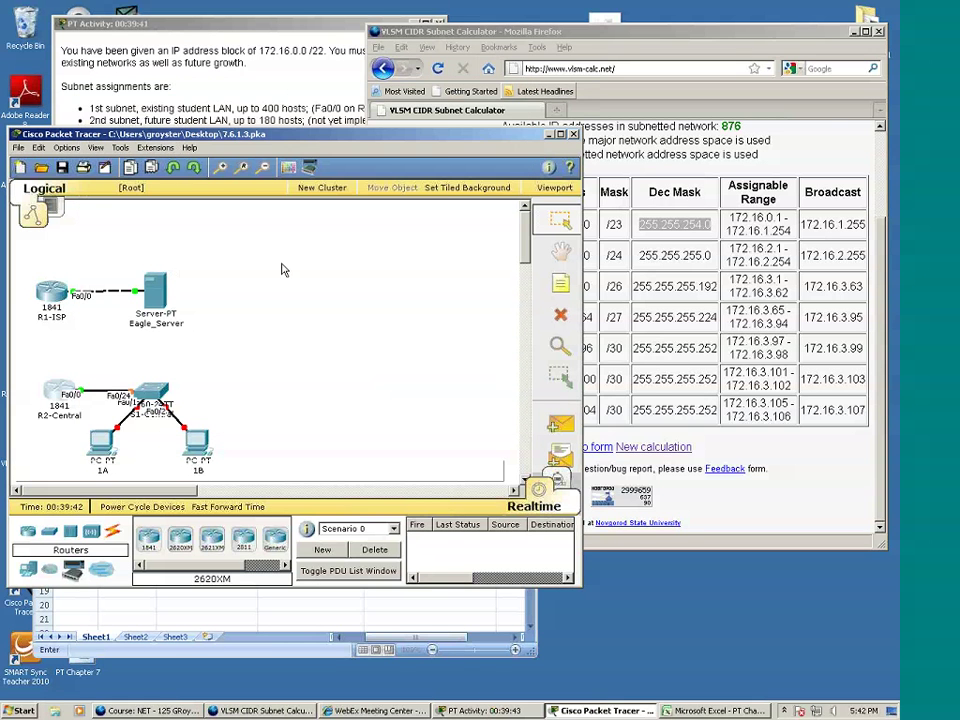
Step: Read the interface addressing rules, then check the VLSM calculator's first subnet range starting 172.16.0.1
left_click(238, 98)
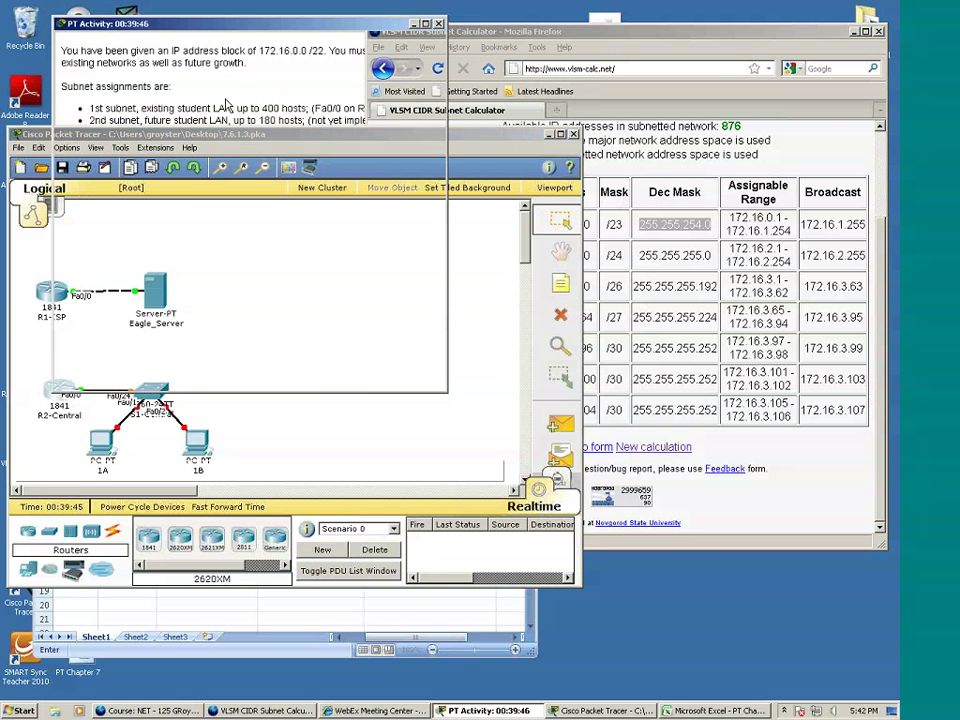
scroll(187, 270, "down", 3)
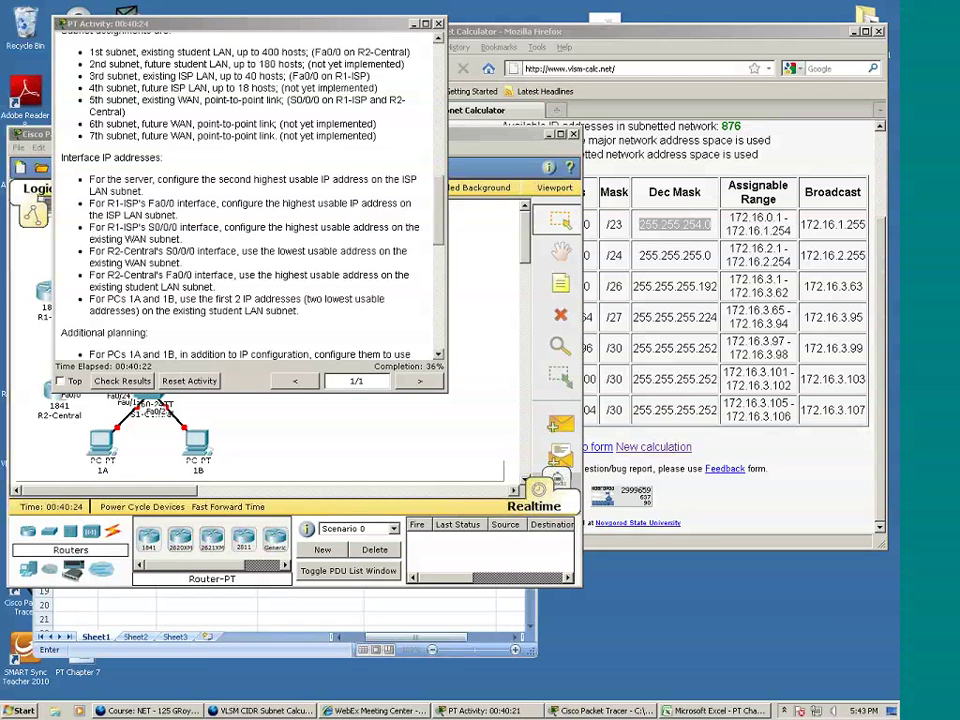
left_click(779, 222)
left_click_drag(777, 218, 786, 217)
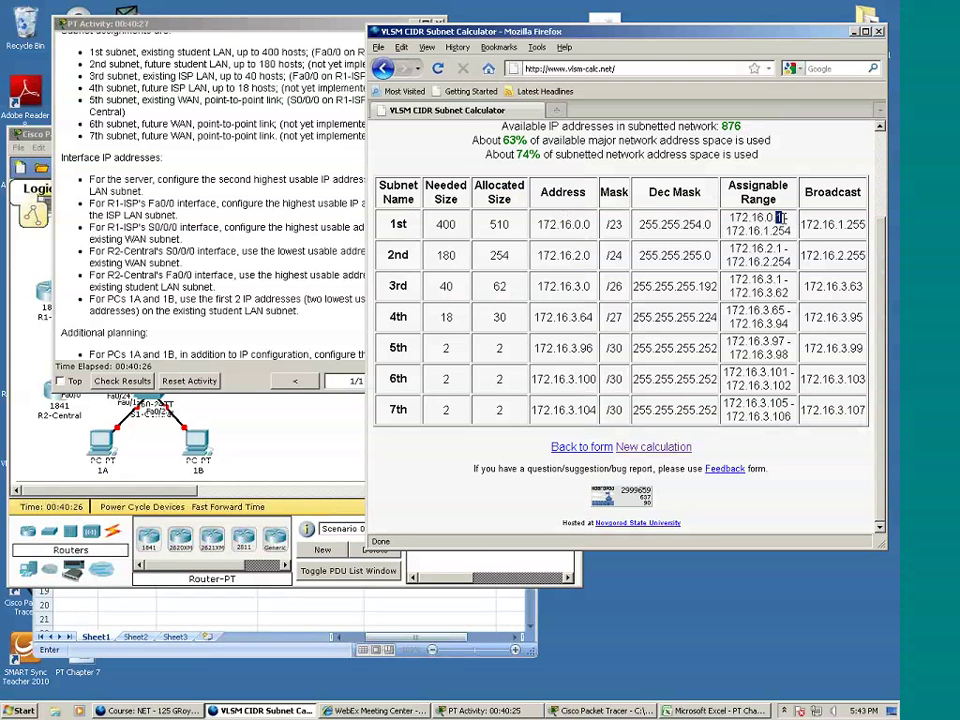
left_click(778, 217)
left_click_drag(777, 217, 787, 218)
left_click_drag(766, 217, 772, 217)
left_click(768, 216)
Step: Enter 172.16.0.1 as PC 1A's IP address in cell D8
key("alt+Tab")
left_click(198, 422)
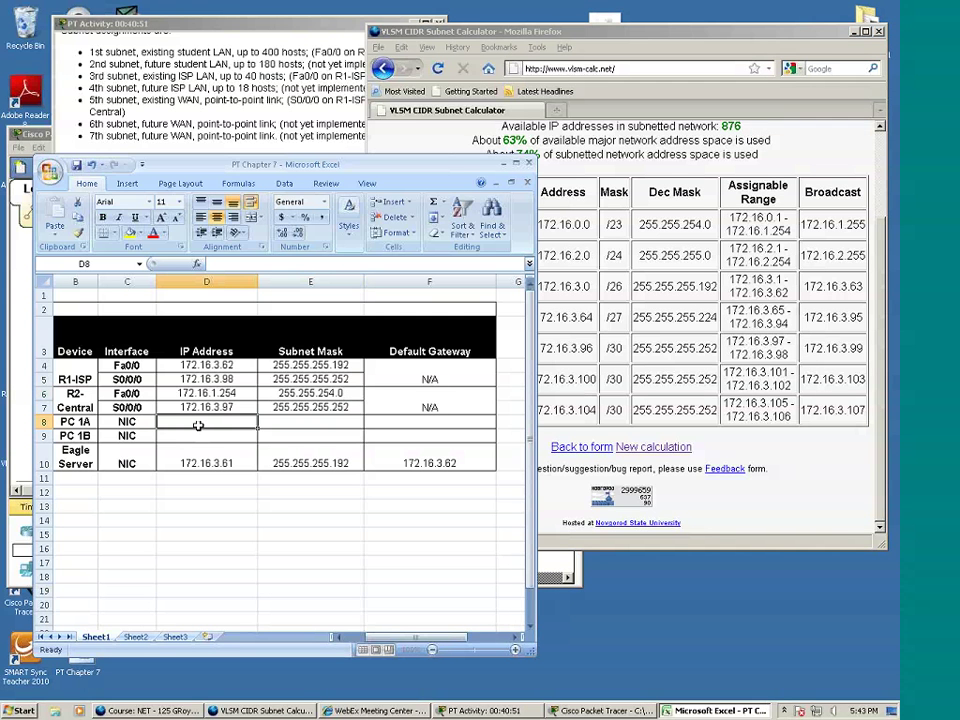
type("172.16")
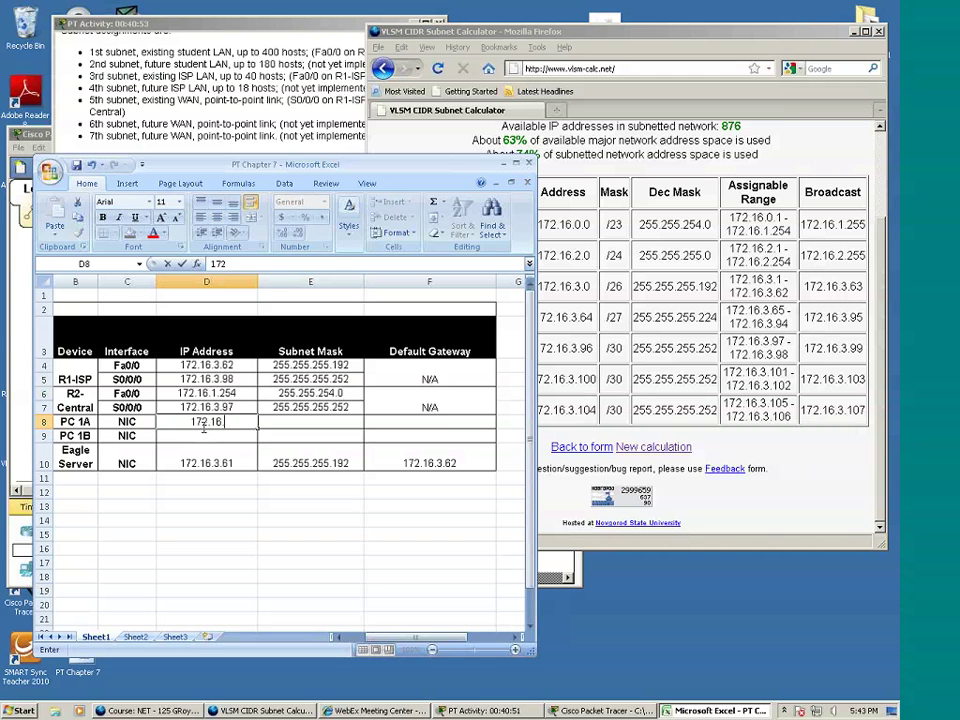
type(".0.")
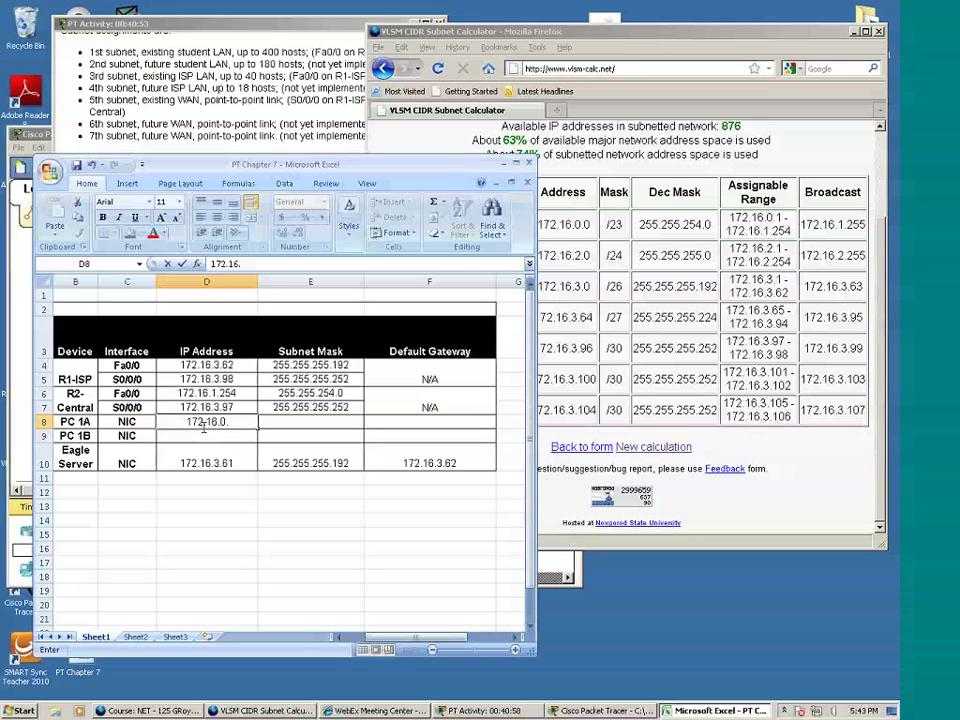
type("1")
key("Tab")
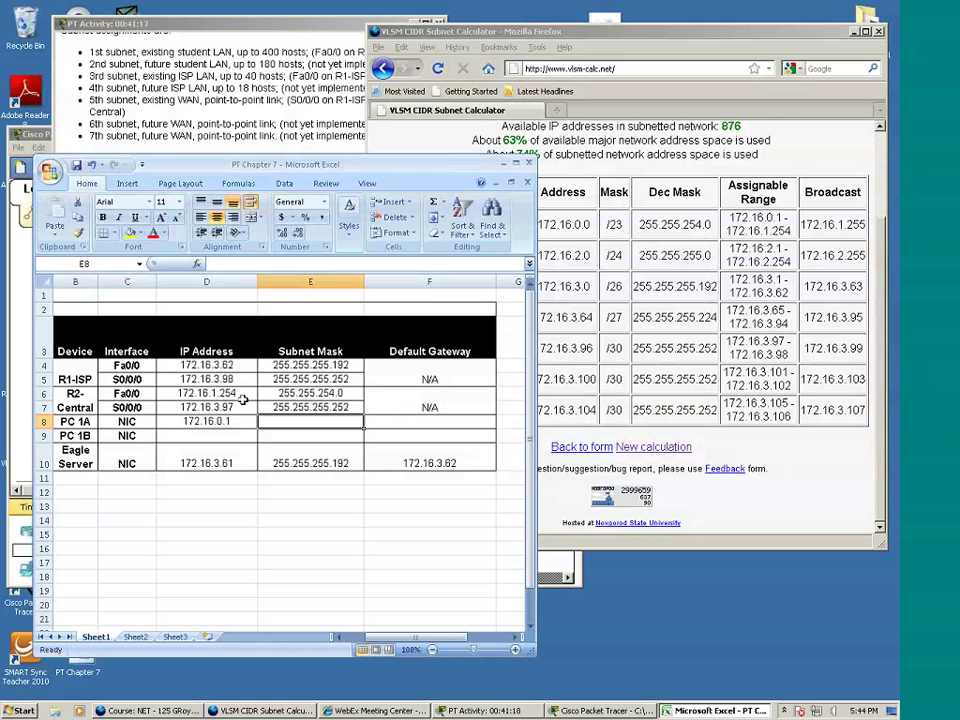
Step: Copy the 255.255.254.0 mask from E6 into PC 1A's and PC 1B's mask cells E8 and E9
left_click(308, 396)
right_click(308, 396)
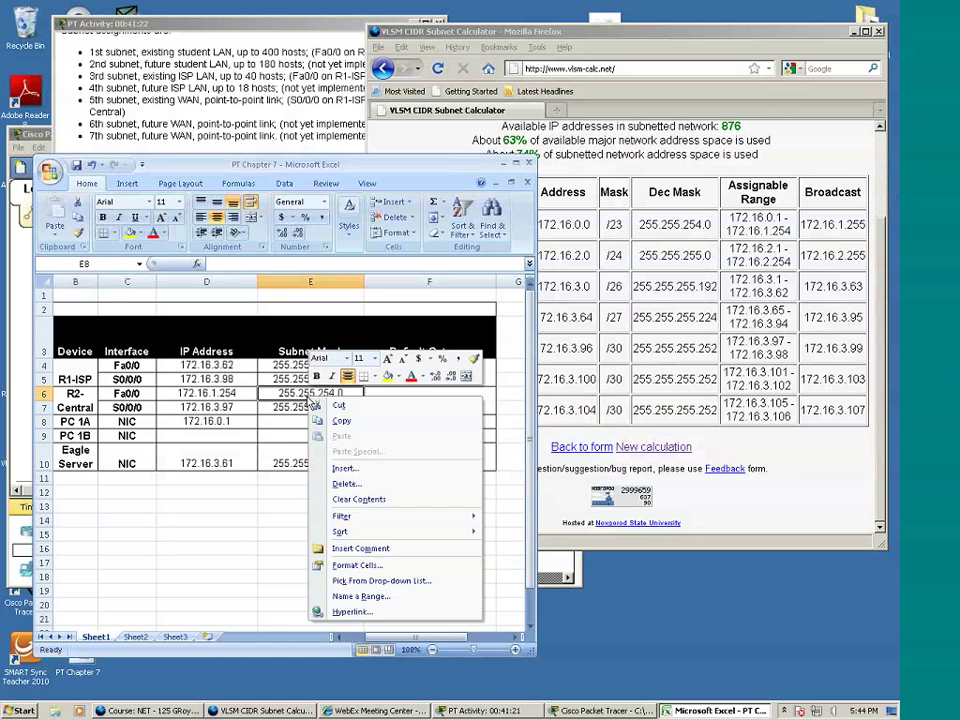
left_click(312, 421)
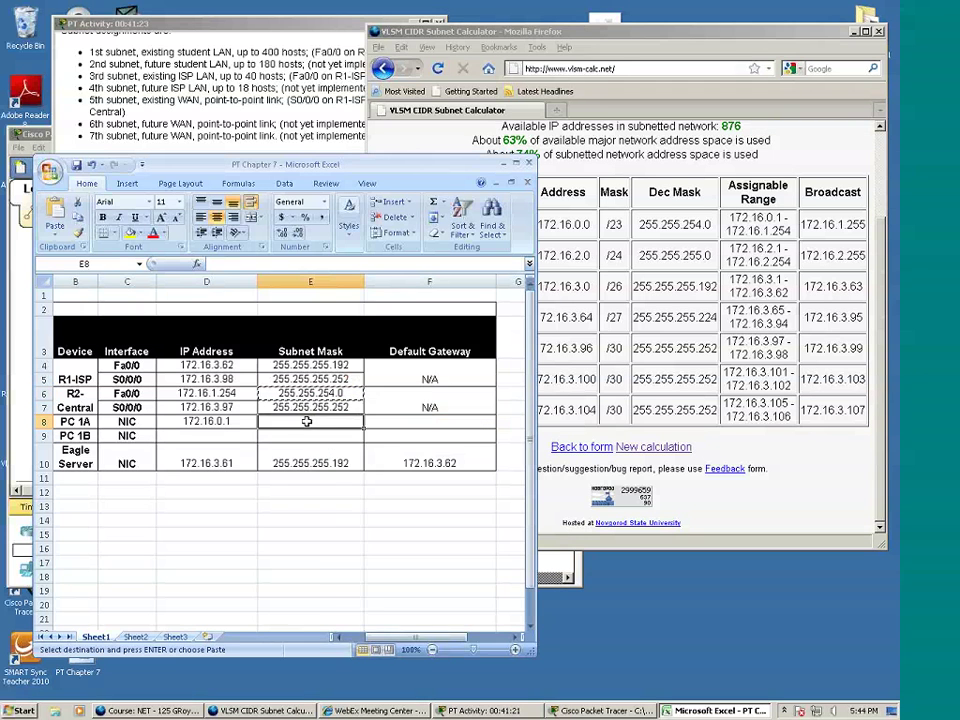
right_click(312, 421)
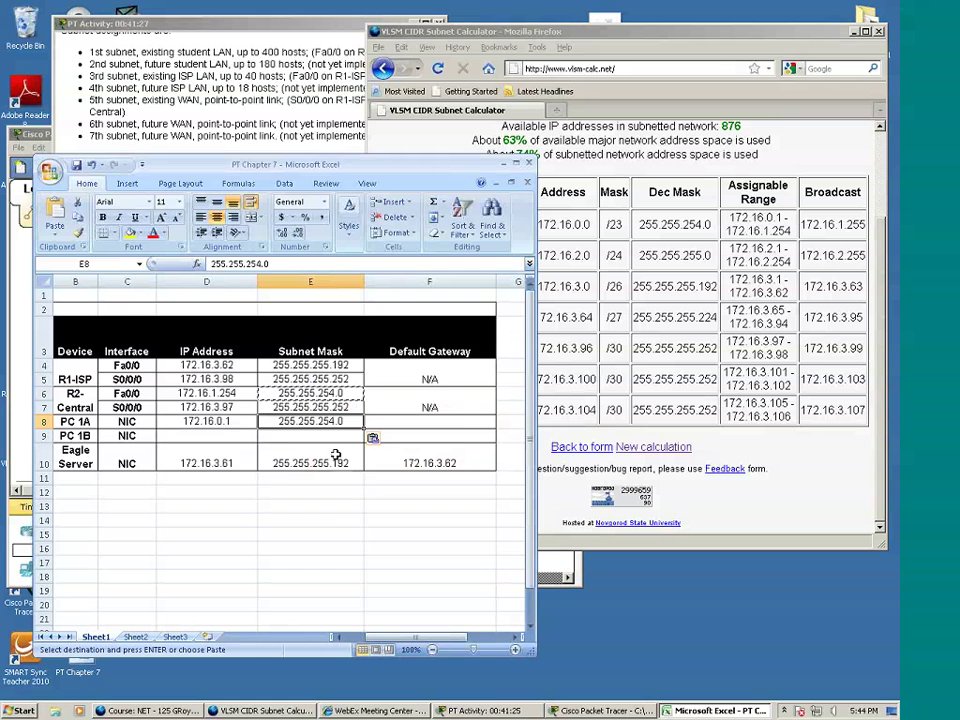
right_click(292, 437)
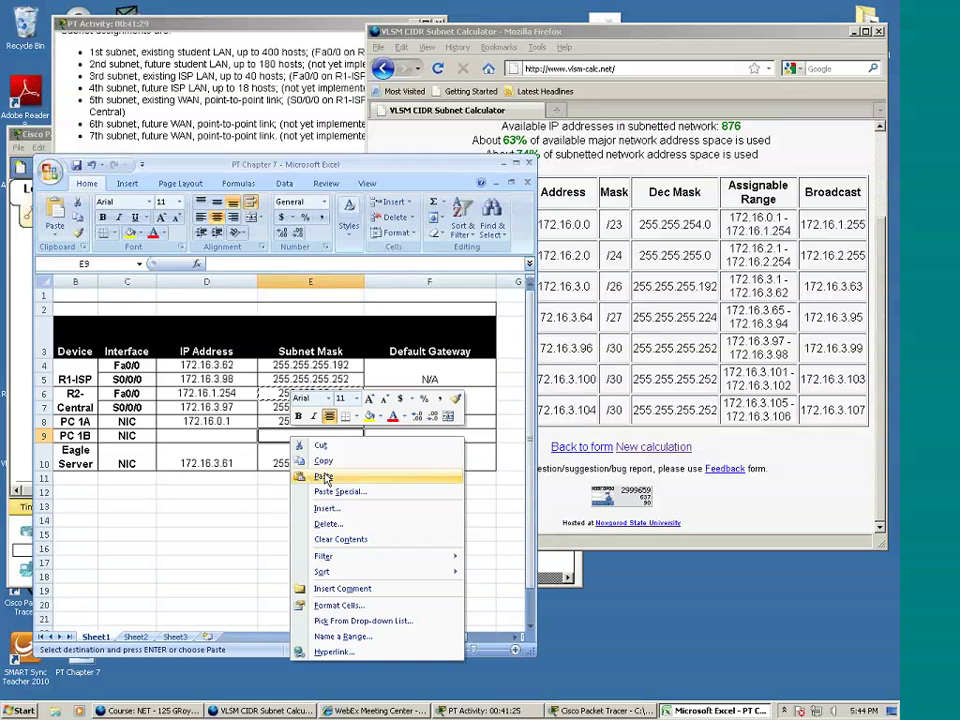
left_click(325, 478)
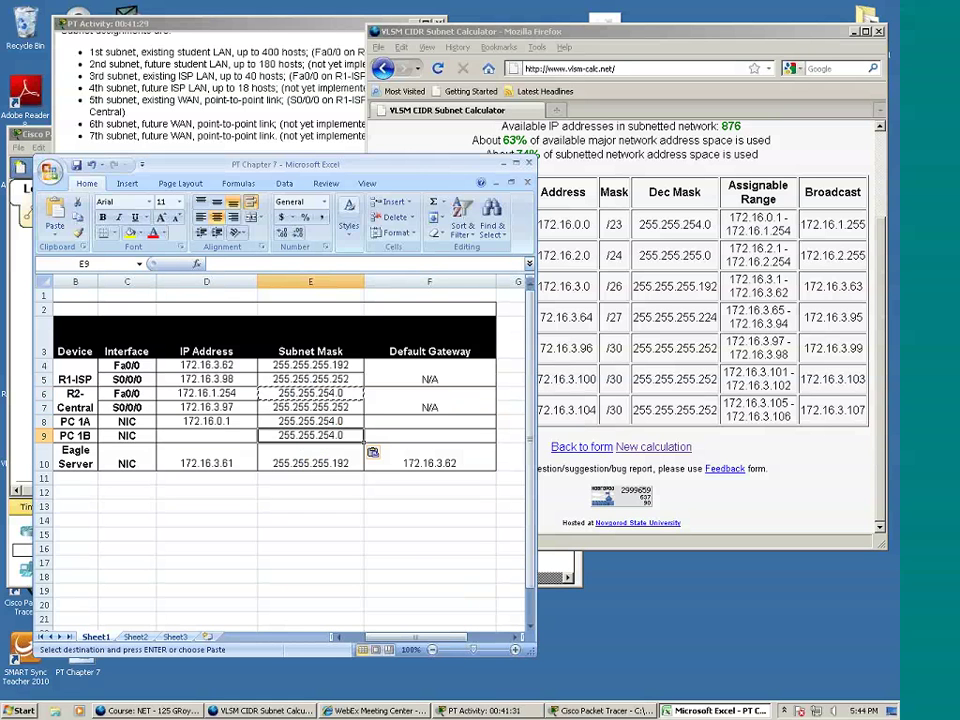
Step: Copy D8's address into D9 and change it to 172.16.0.2 for PC 1B
left_click(206, 421)
right_click(210, 424)
left_click(243, 452)
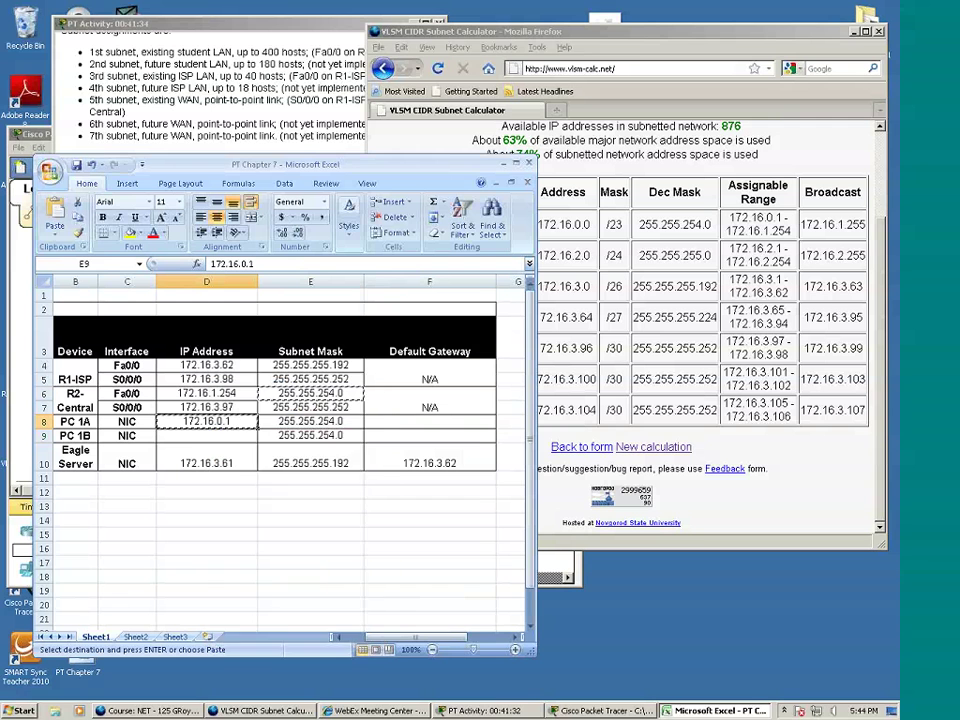
right_click(212, 436)
left_click(253, 477)
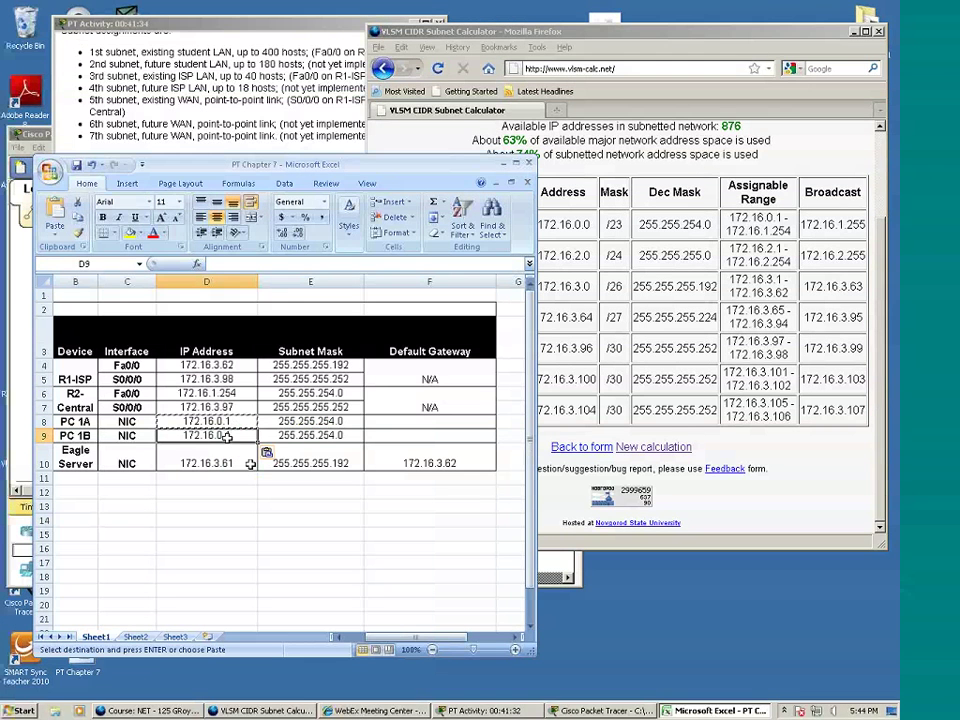
double_click(228, 436)
double_click(228, 436)
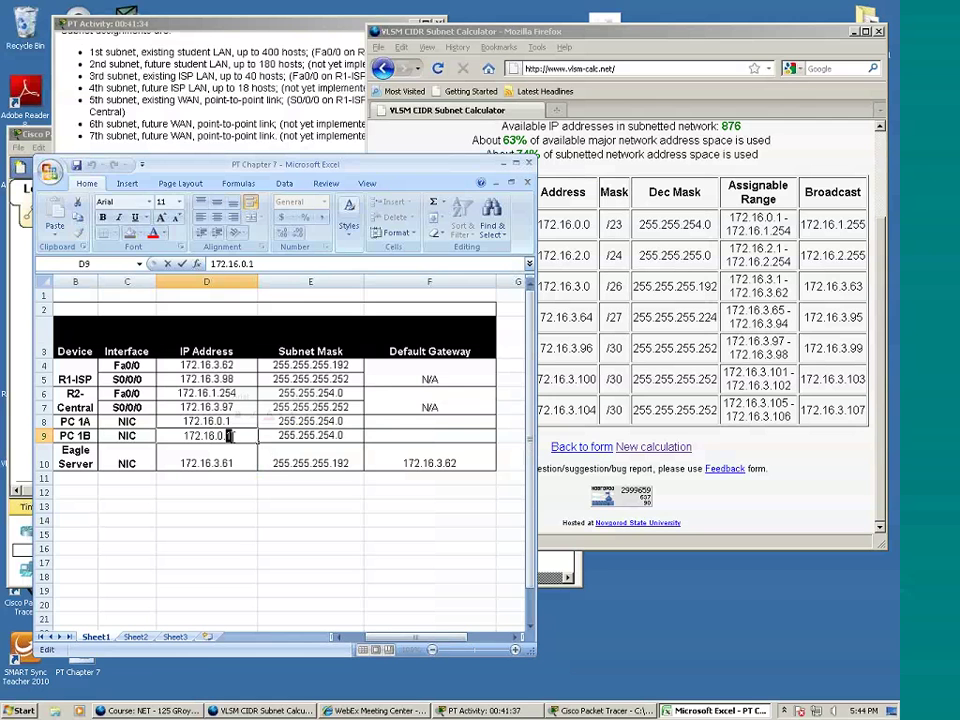
type("2")
left_click(222, 512)
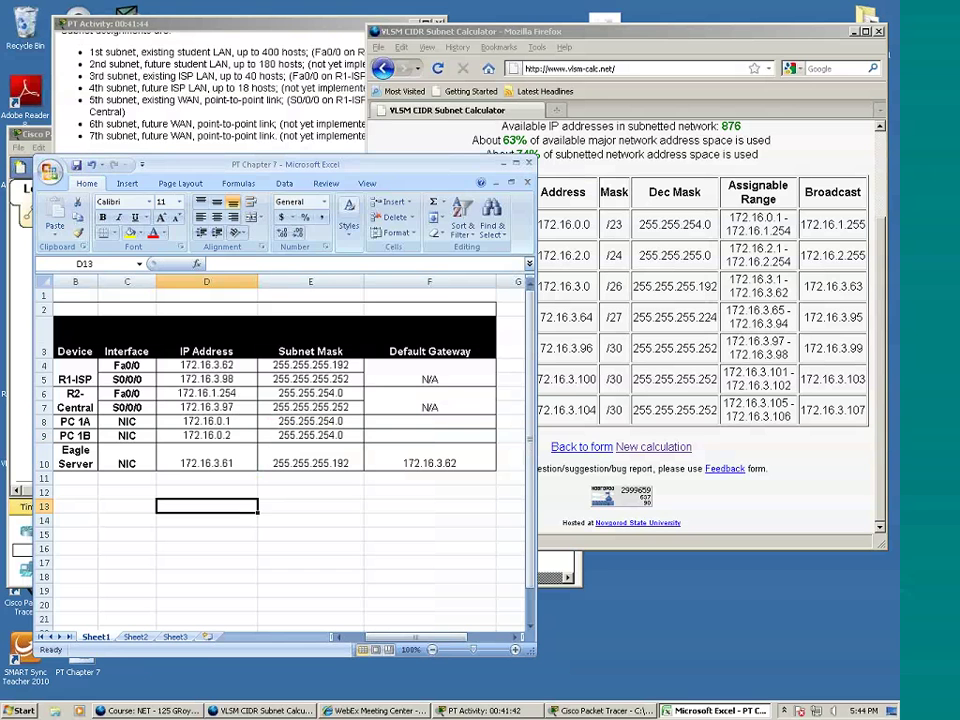
key("alt+Tab")
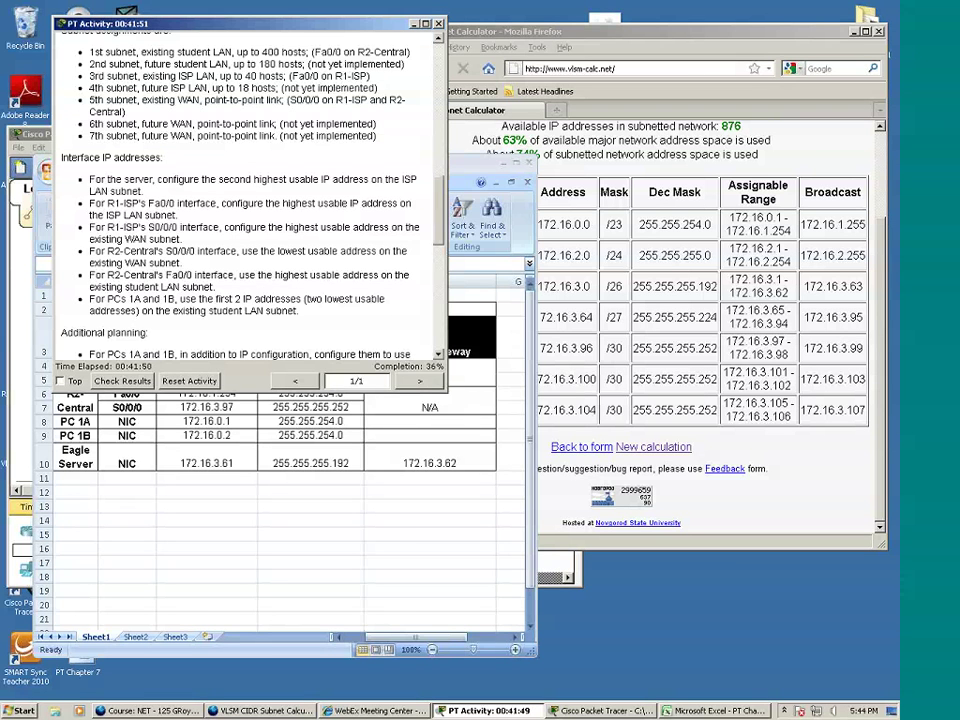
Step: Open PC 1A's Desktop IP Configuration panel
left_click(24, 353)
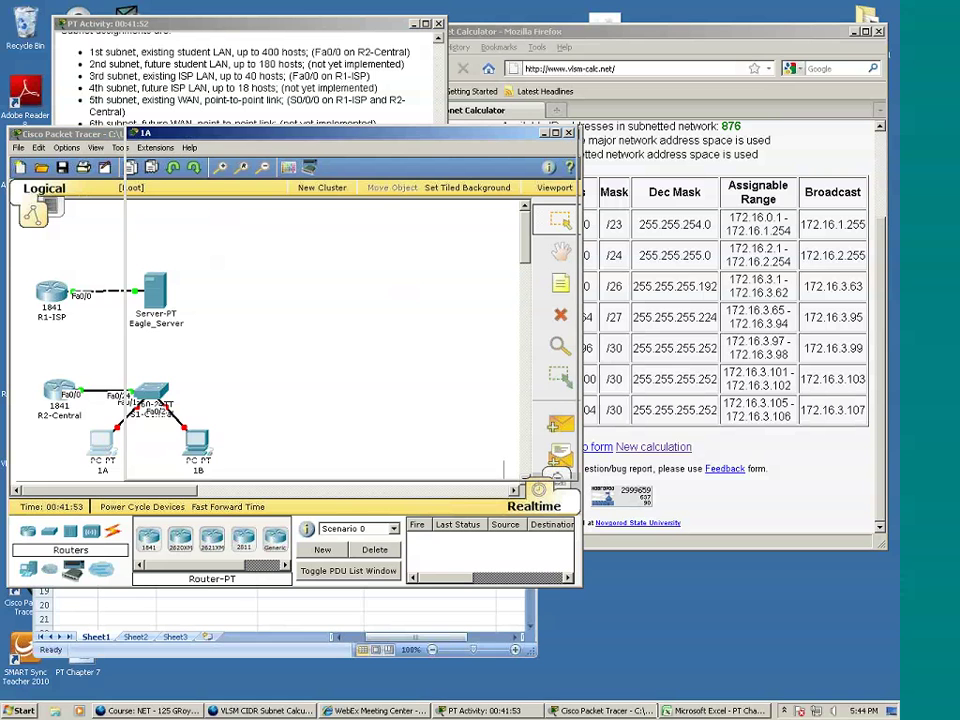
left_click(101, 440)
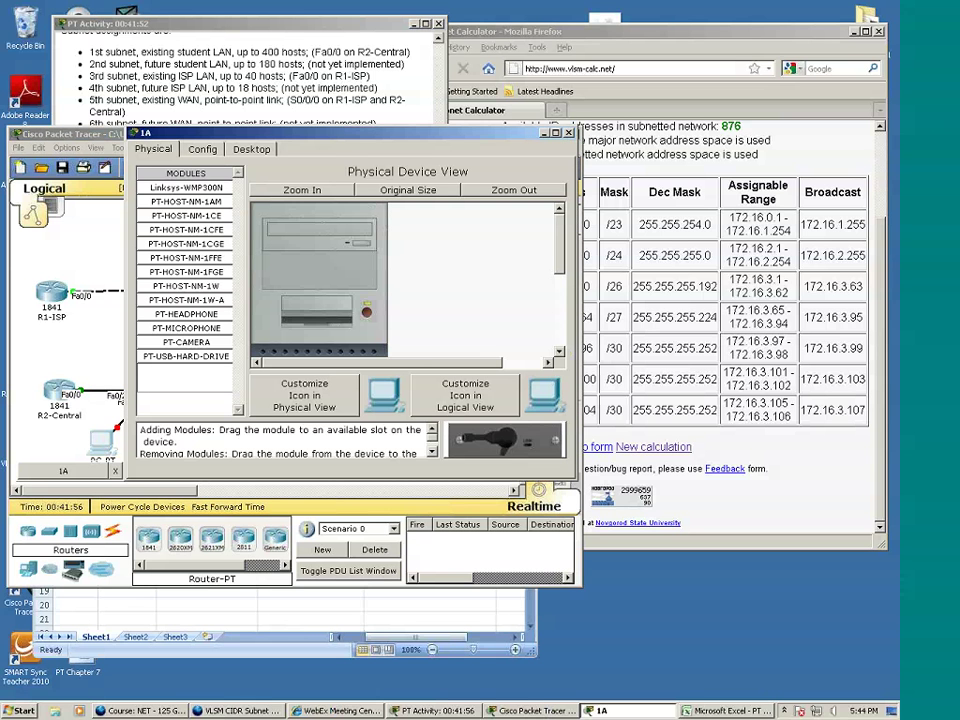
left_click(201, 150)
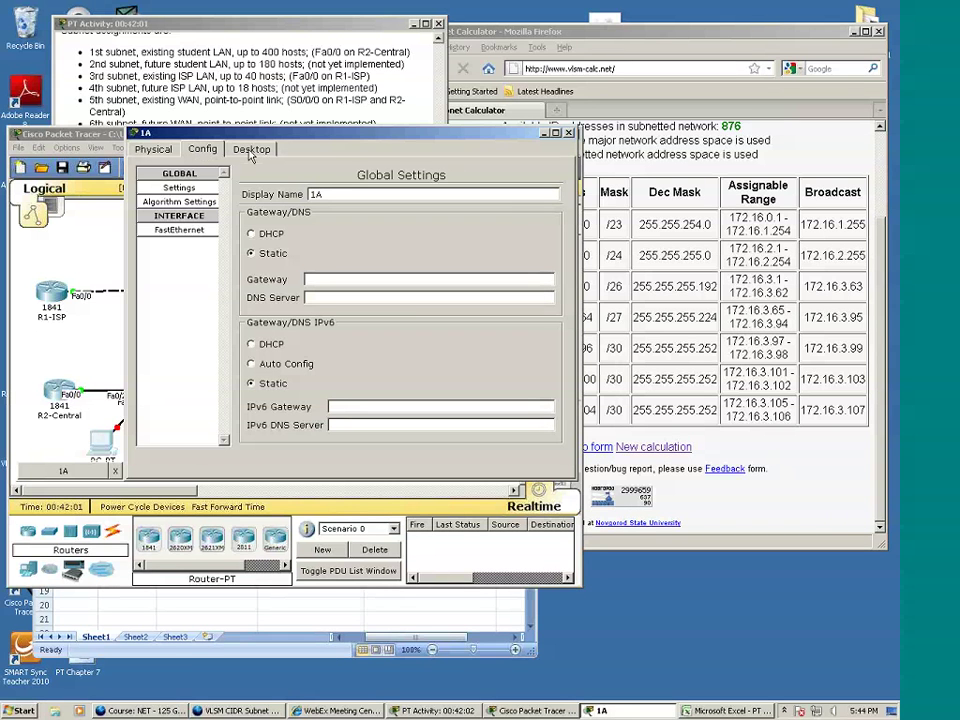
left_click(250, 155)
left_click(200, 207)
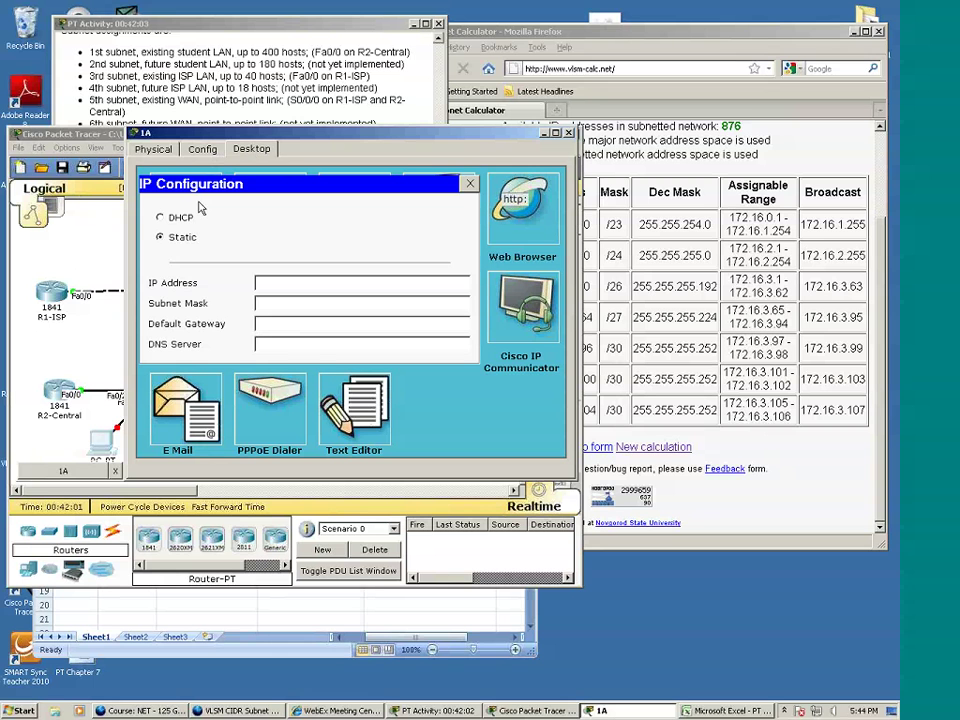
left_click(291, 285)
Step: With the spreadsheet alongside, give PC 1A address 172.16.0.1 and mask 255.255.254.0
left_click(166, 629)
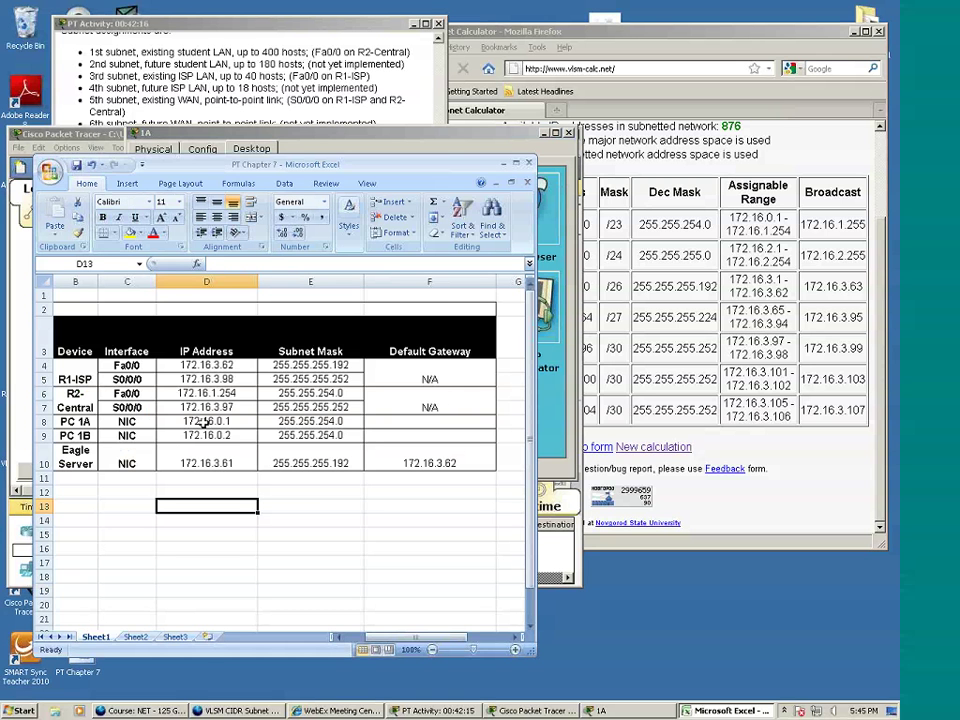
left_click_drag(169, 166, 543, 150)
left_click(194, 279)
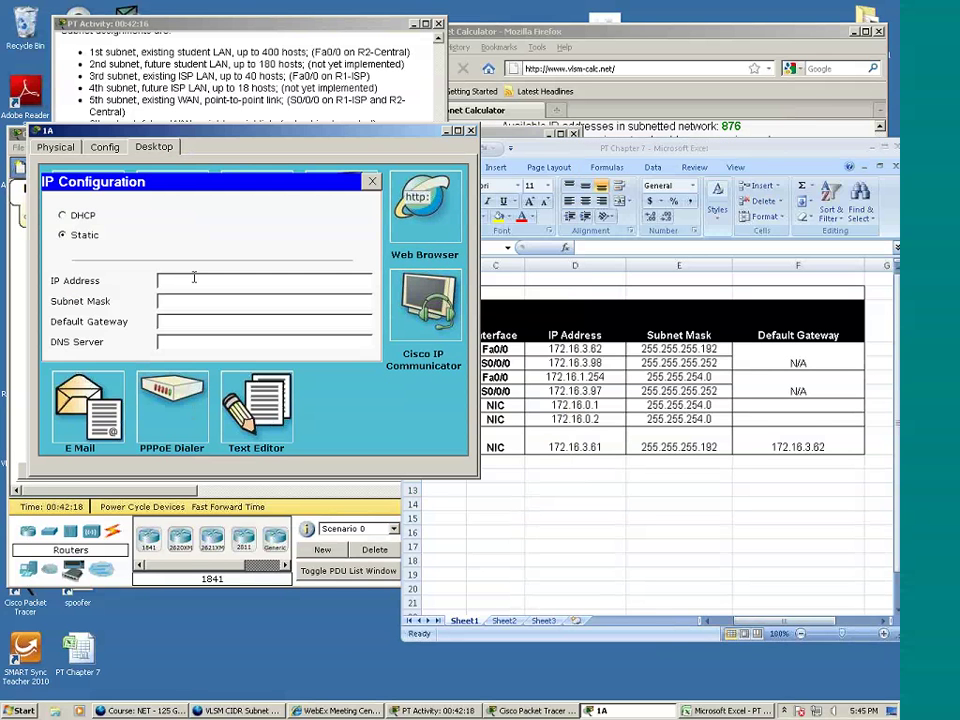
type("172")
type(".16")
type(".1.1")
left_click(188, 301)
left_click(229, 300)
key("BackSpace")
key("BackSpace")
key("BackSpace")
type("254.0")
left_click(575, 489)
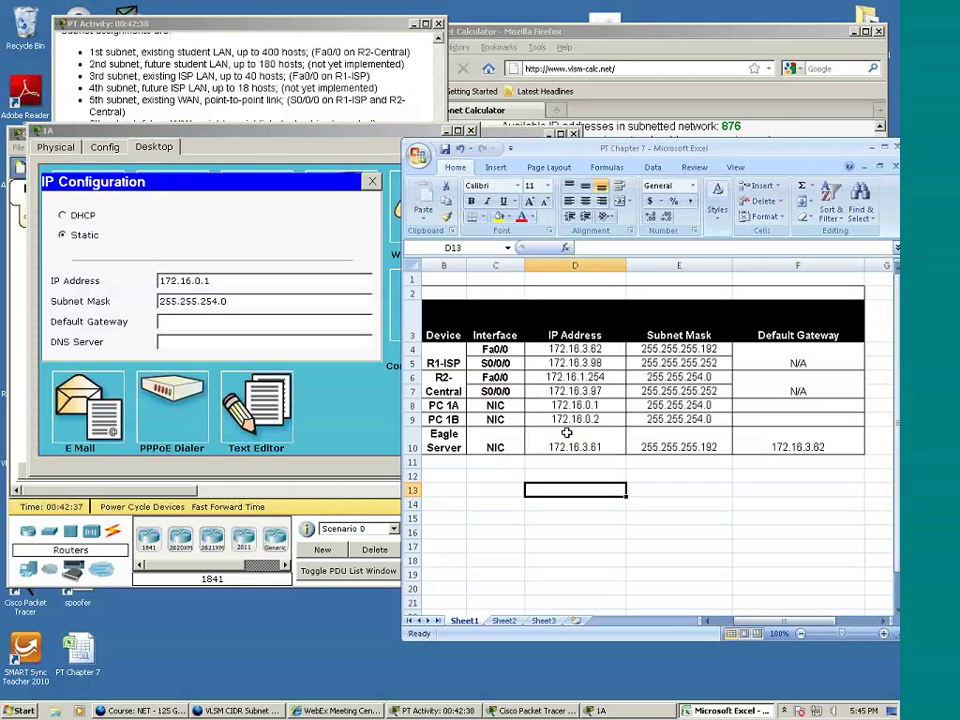
Step: Copy gateway 172.16.1.254 into PC 1A's and PC 1B's gateway cells in the spreadsheet
right_click(563, 376)
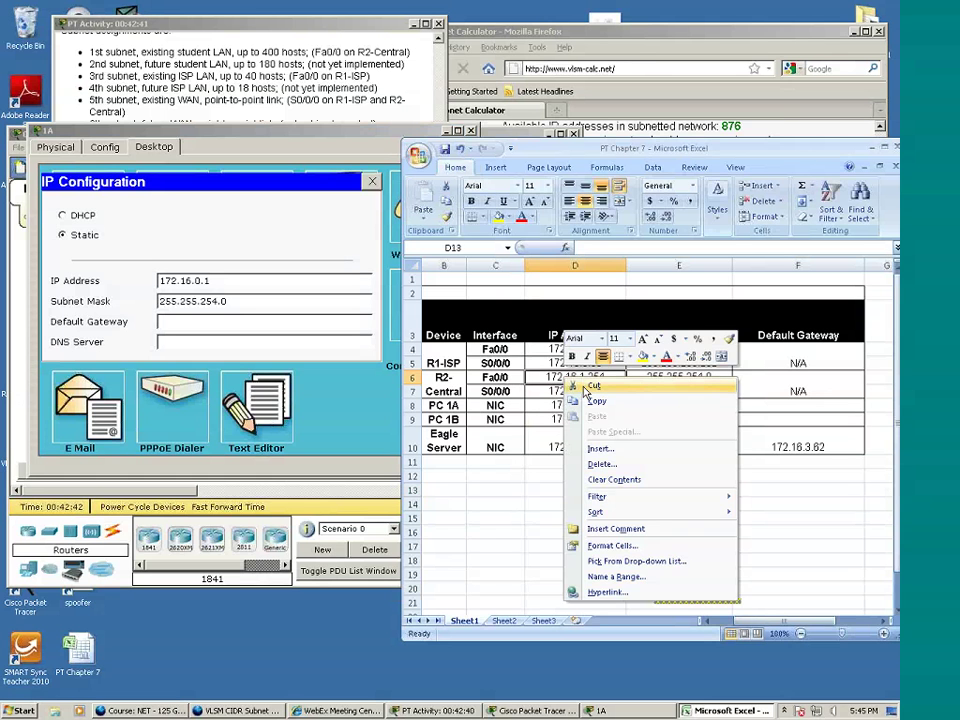
left_click(570, 400)
right_click(797, 405)
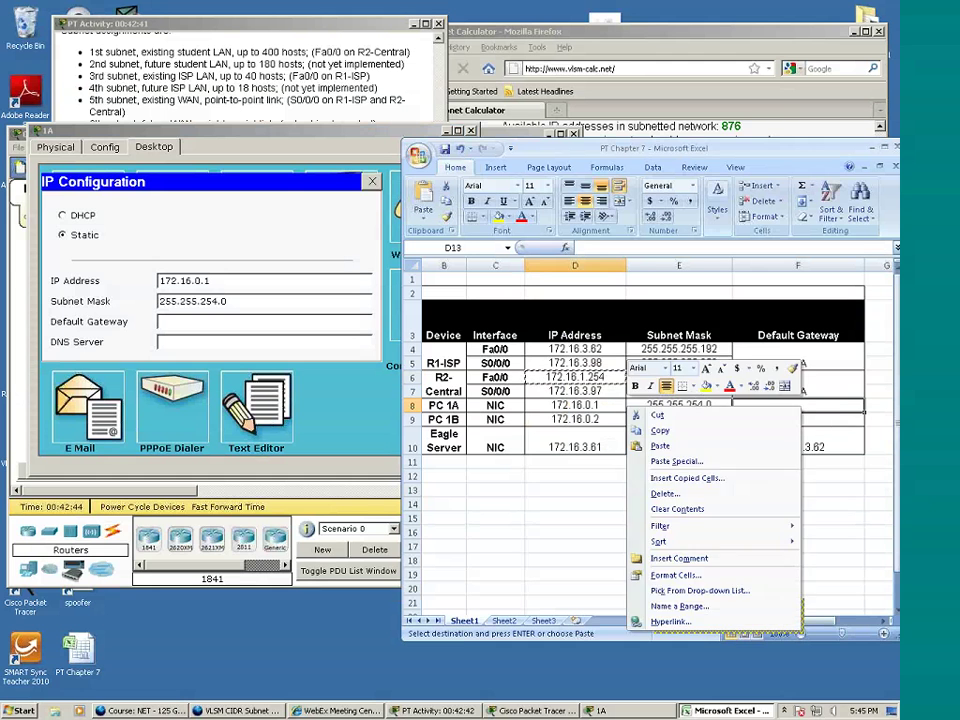
left_click(690, 440)
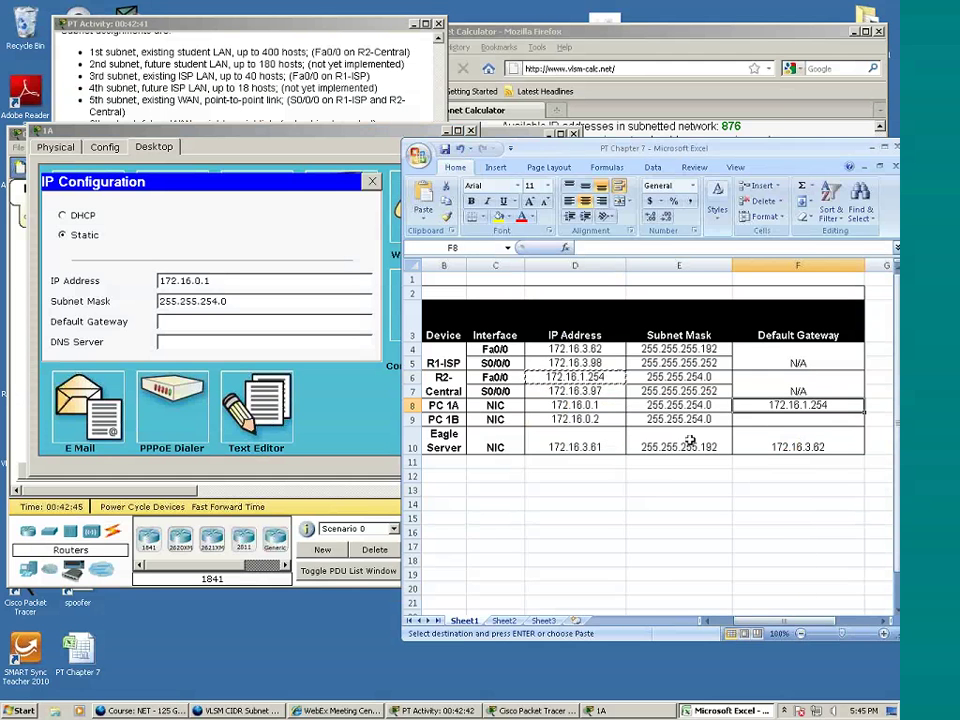
right_click(785, 421)
left_click(641, 459)
left_click(575, 489)
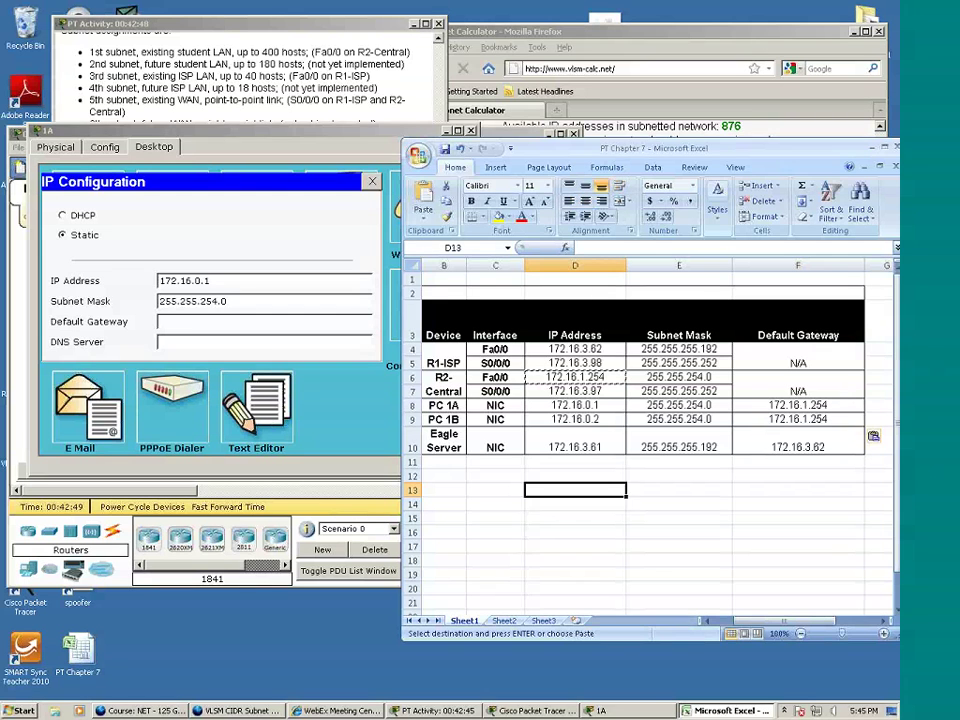
Step: Set PC 1A's default gateway to 172.16.0.254 and close its windows
left_click(234, 323)
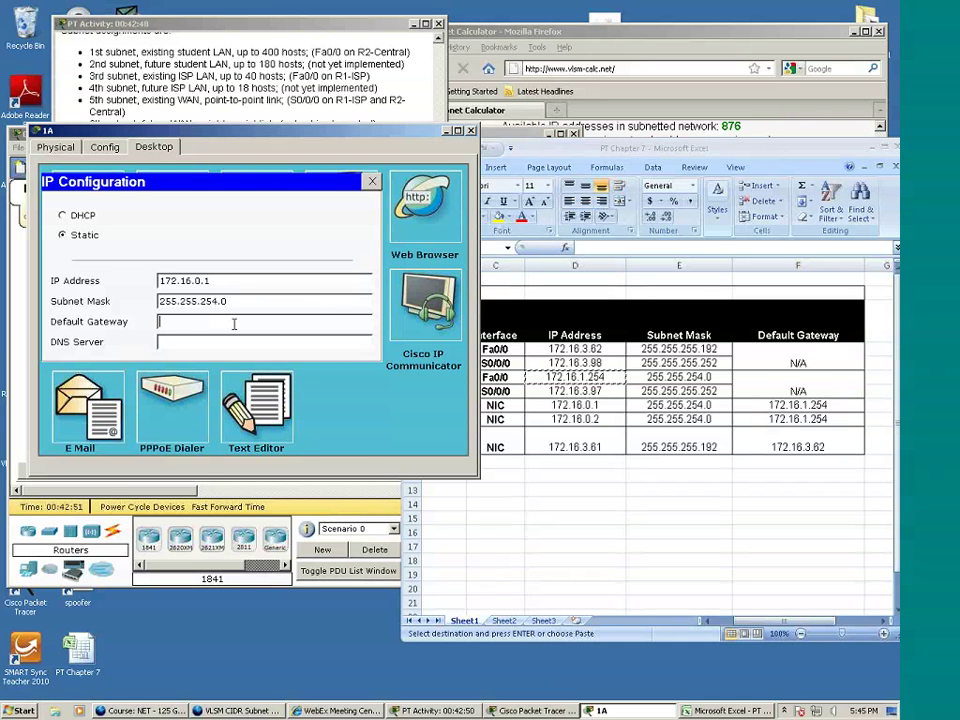
type("172.16.0.254")
left_click(223, 342)
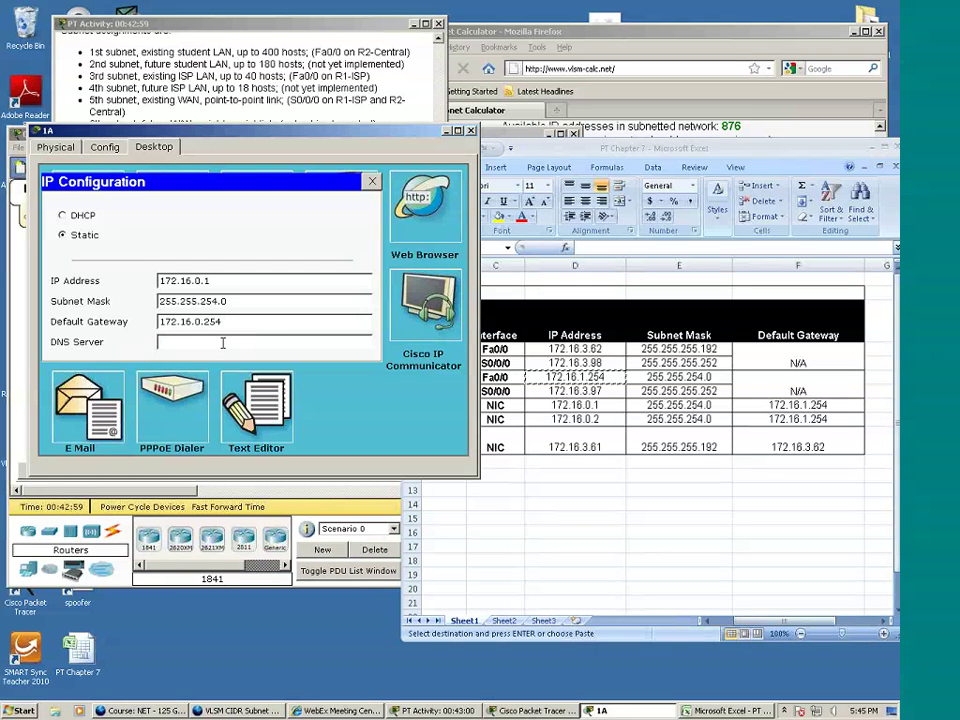
left_click(372, 181)
left_click(470, 131)
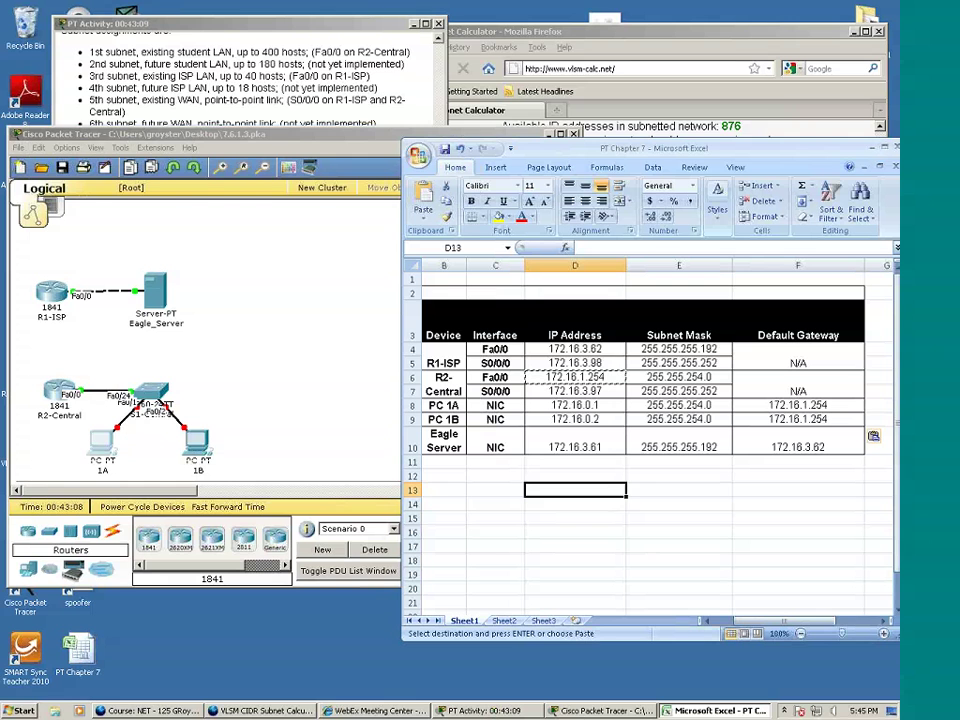
Step: Scroll through the activity's interface addressing and DNS instructions, then return to the topology
left_click(185, 100)
scroll(185, 246, "down", 4)
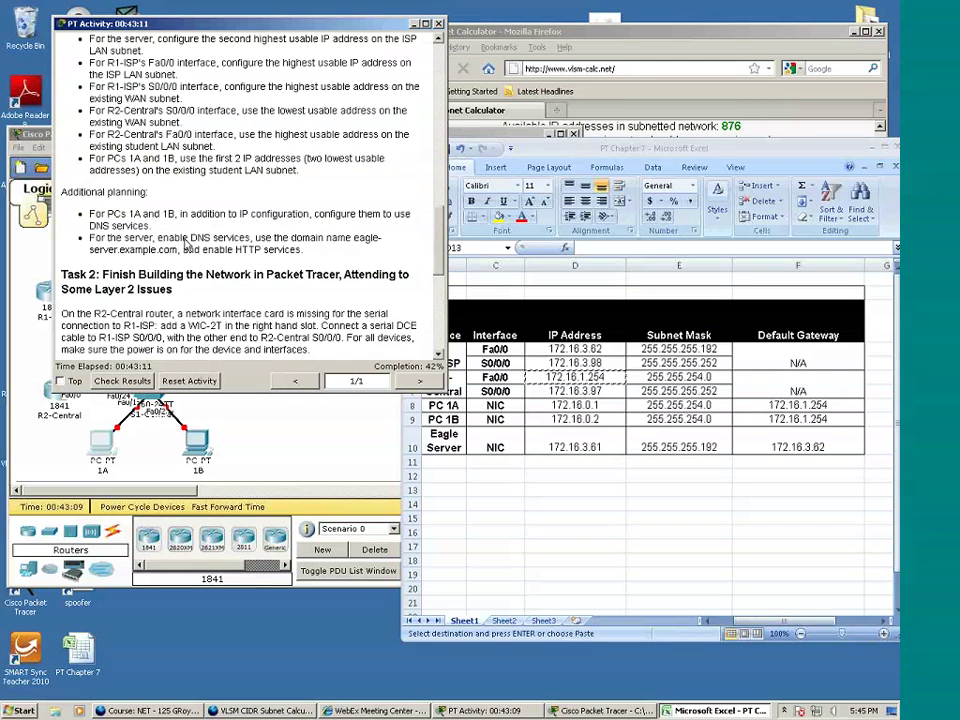
scroll(190, 243, "up", 3)
left_click(268, 434)
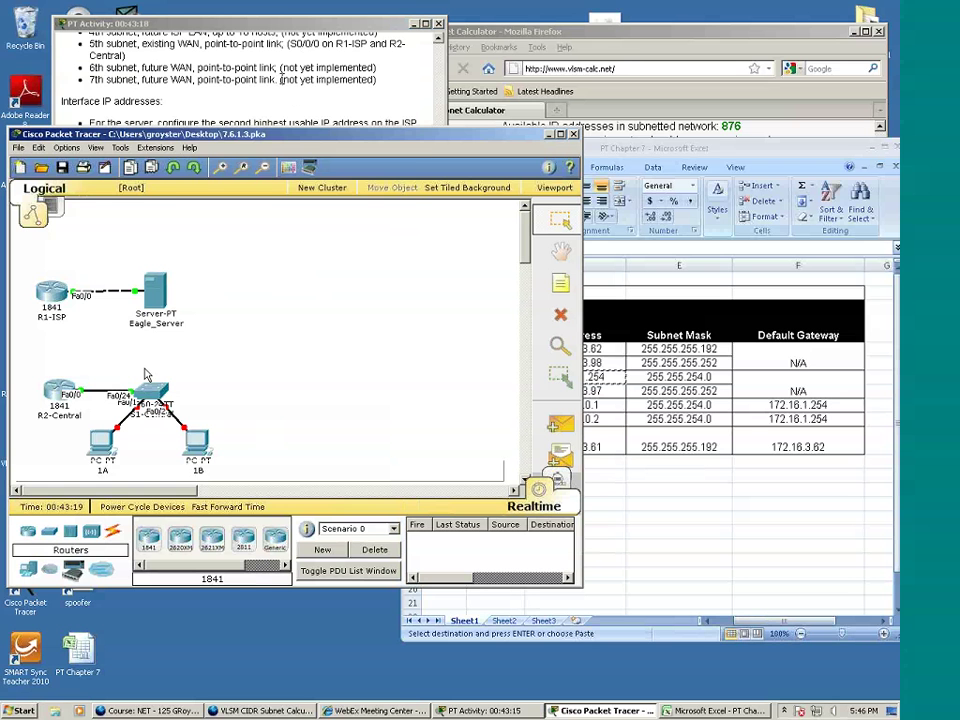
left_click(270, 120)
scroll(270, 120, "down", 2)
scroll(270, 120, "down", 5)
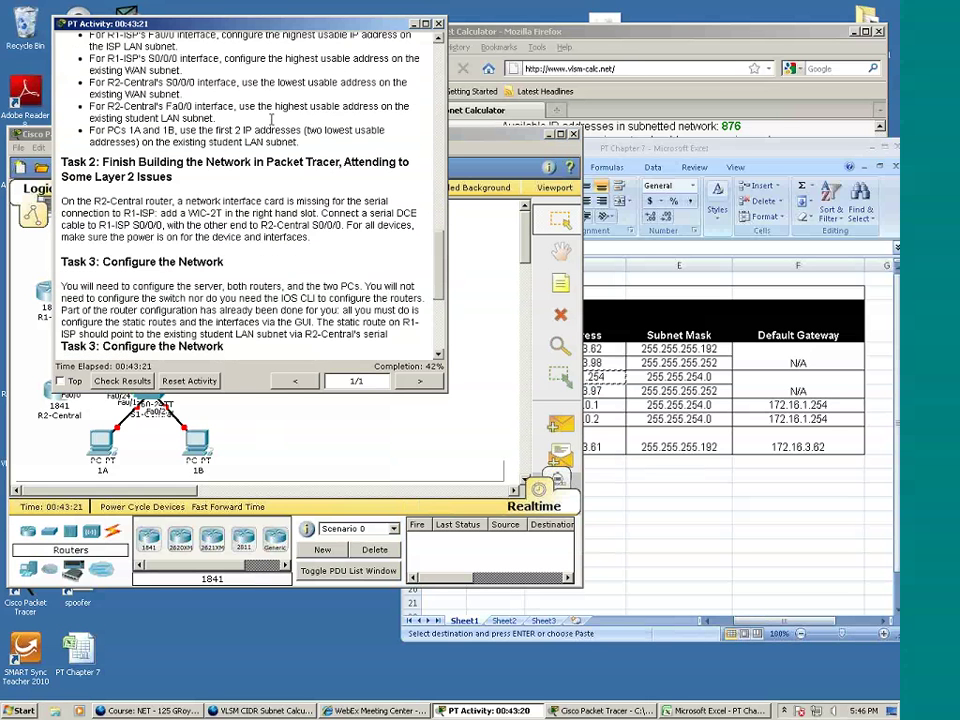
scroll(272, 125, "down", 2)
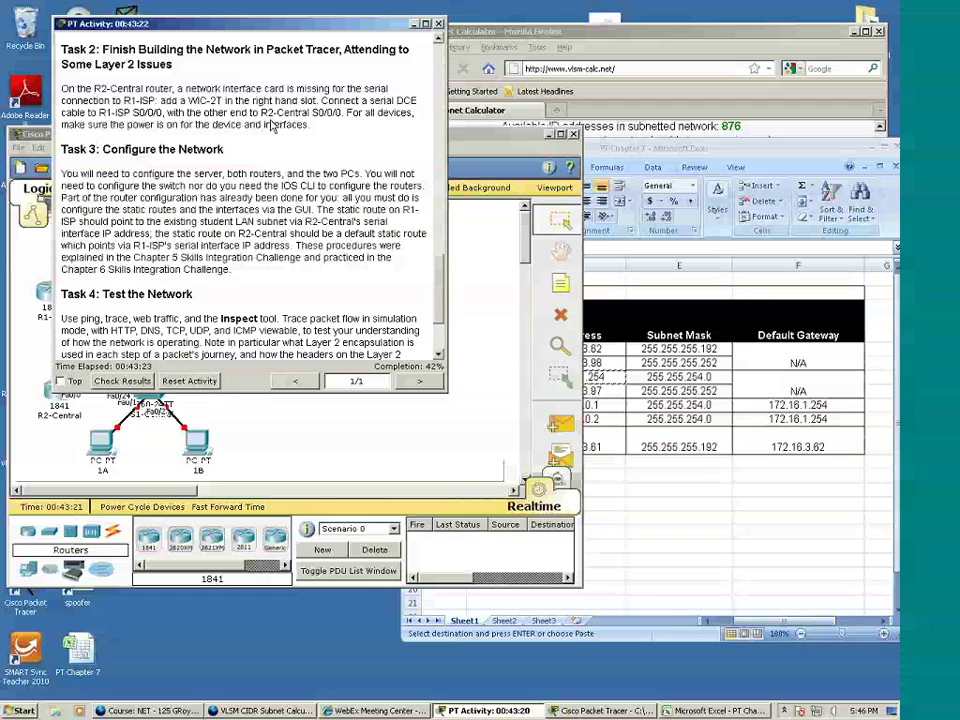
scroll(272, 125, "up", 5)
scroll(272, 125, "up", 2)
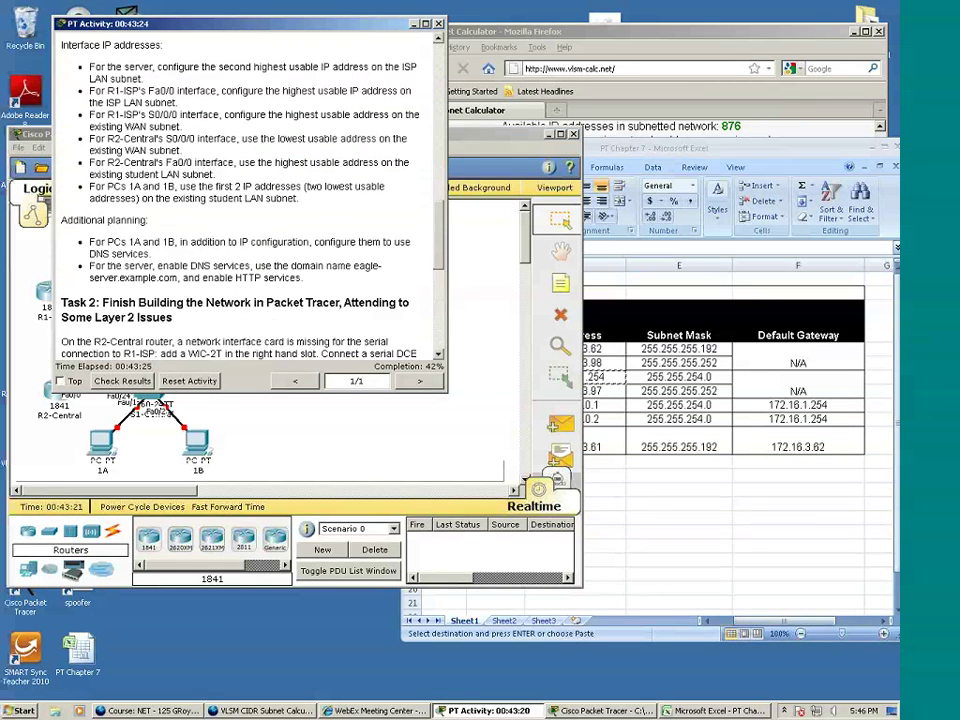
left_click(471, 272)
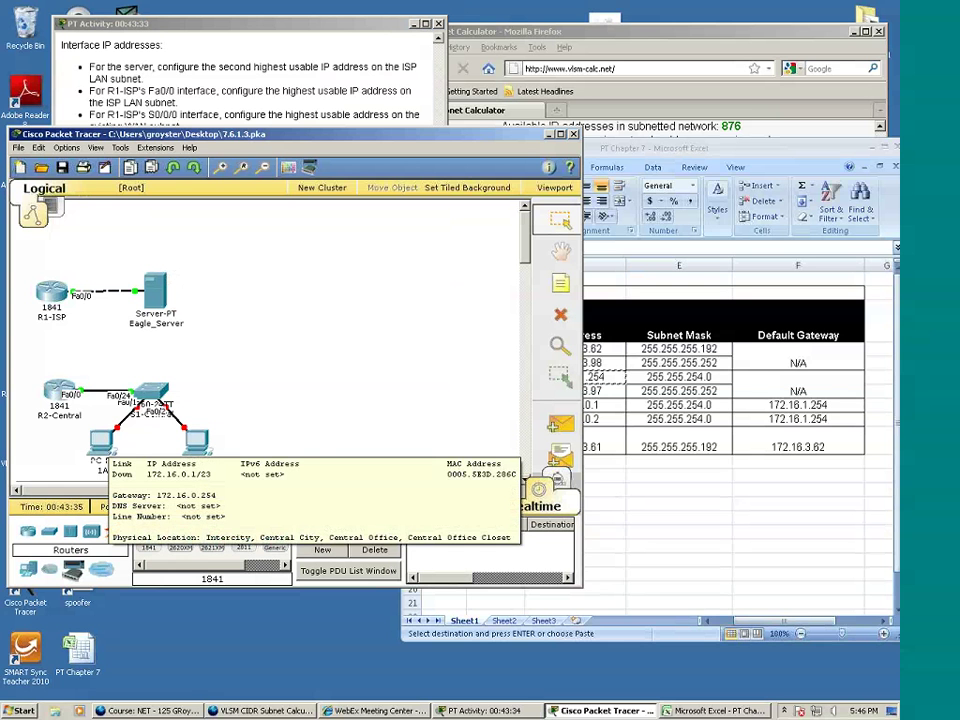
mouse_move(157, 393)
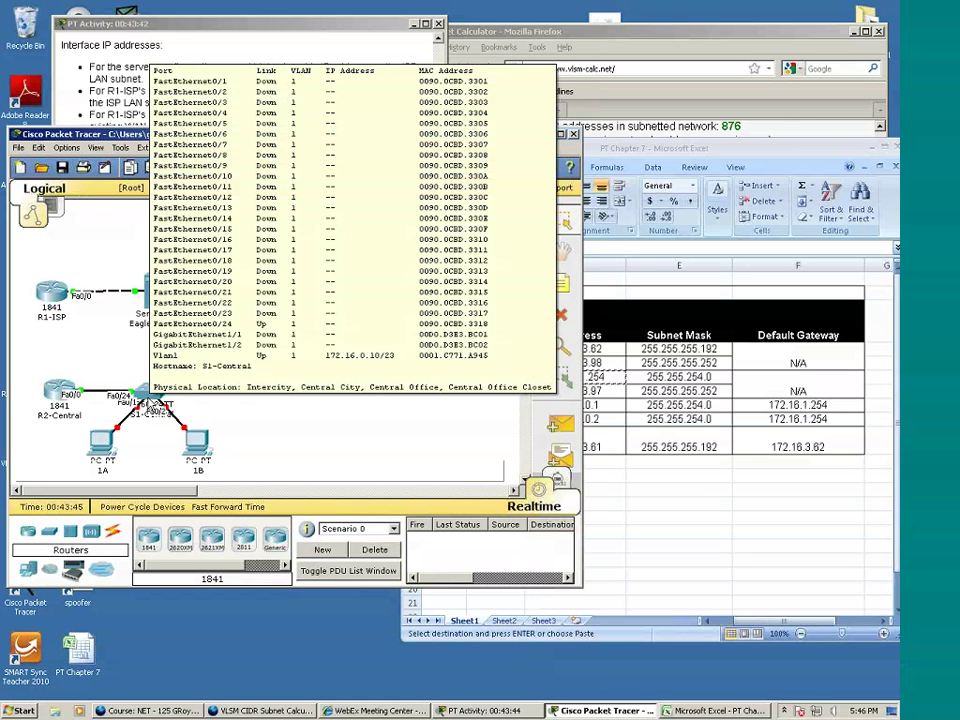
left_click(153, 405)
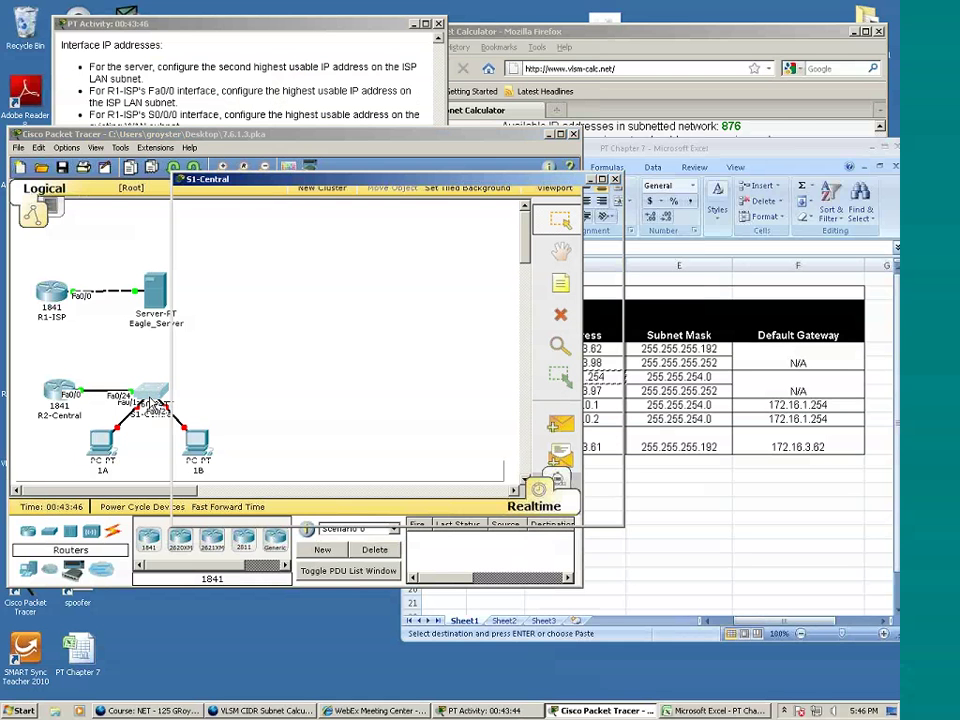
left_click(250, 196)
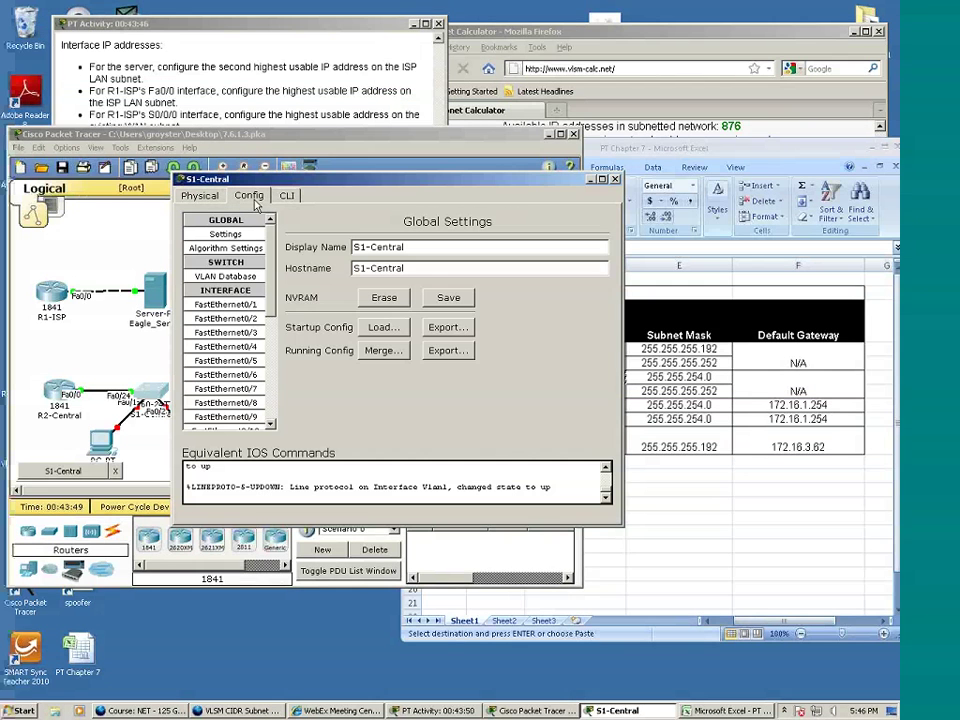
left_click(240, 306)
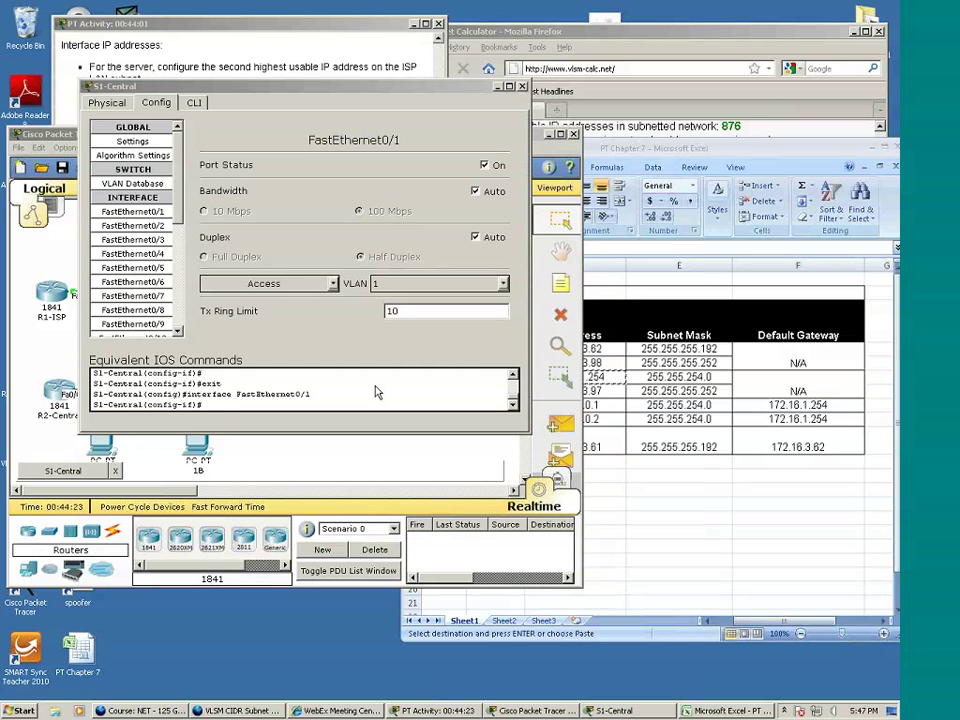
left_click(143, 216)
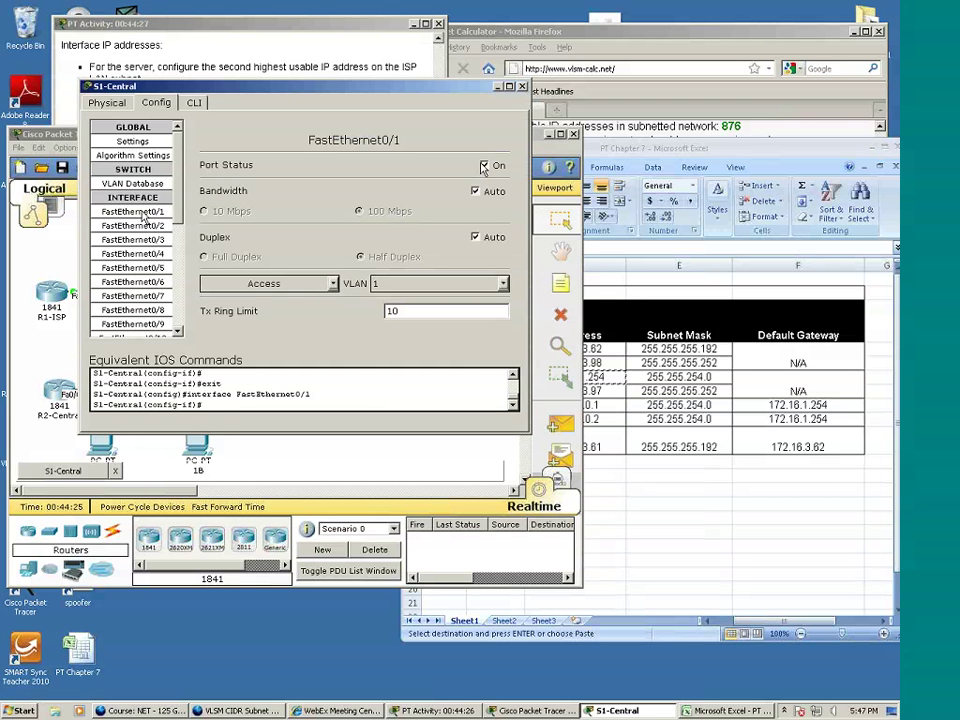
Step: Set PC 1A's FastEthernet Port Status to On in its Config settings
left_click(521, 87)
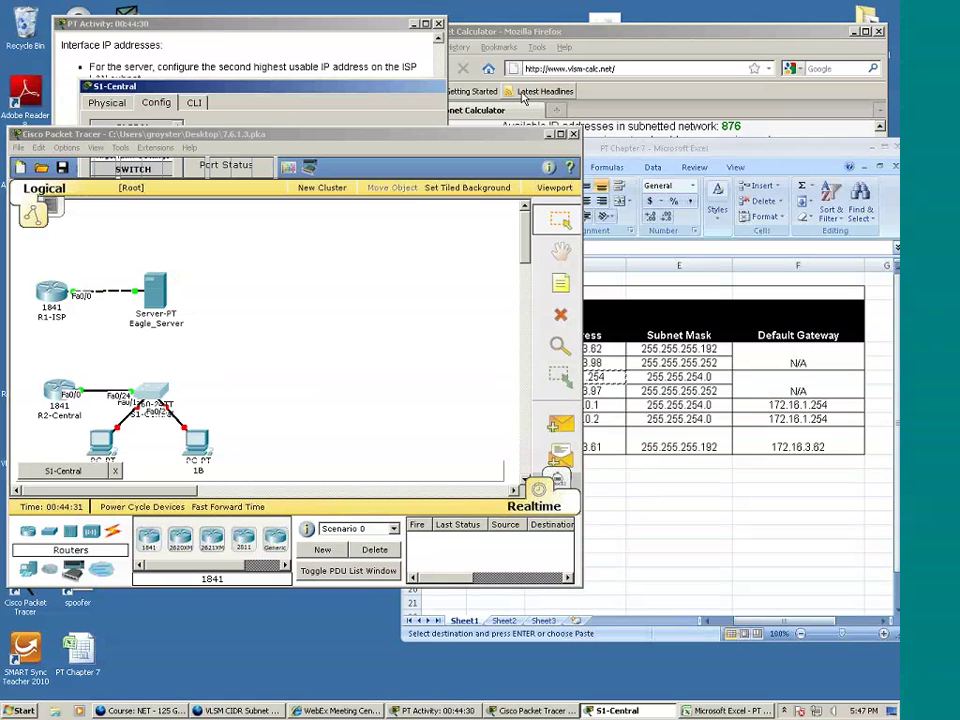
left_click(103, 447)
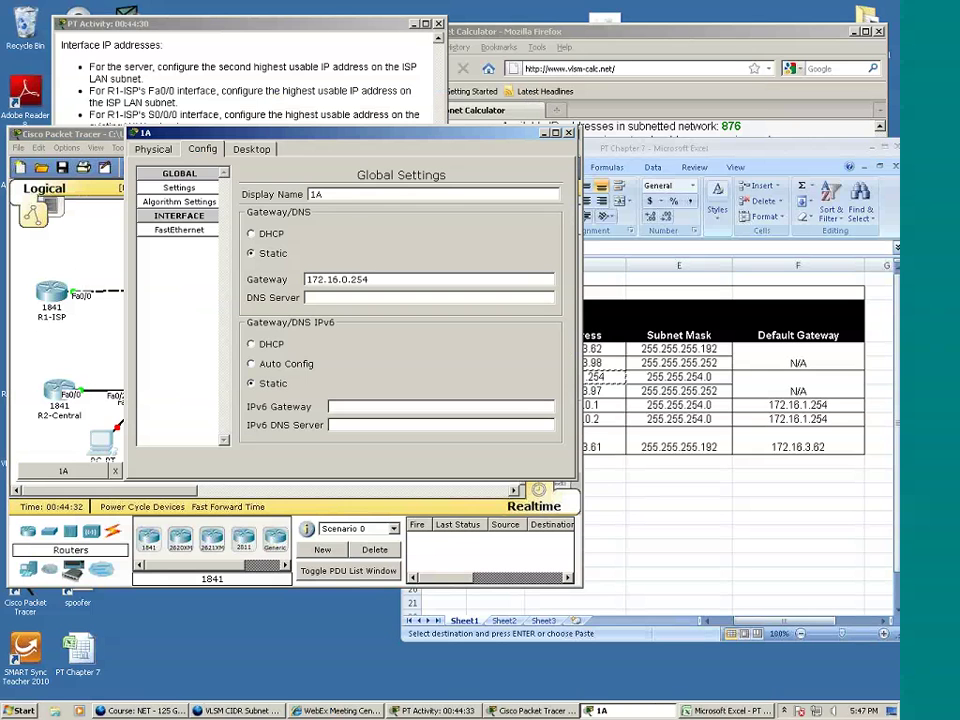
left_click(178, 230)
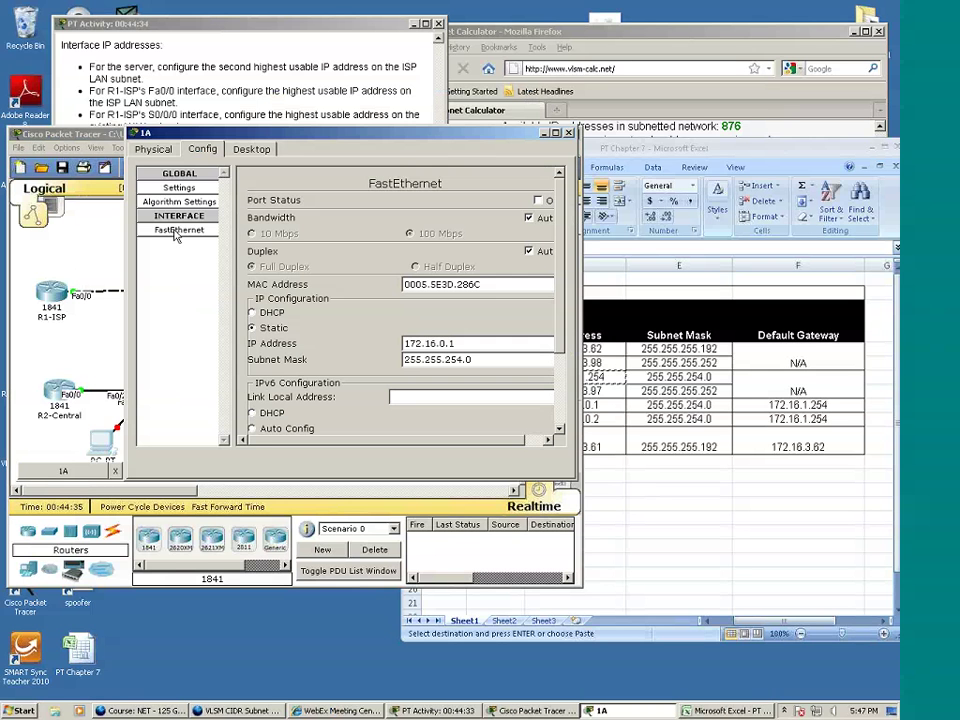
left_click(538, 201)
left_click(569, 134)
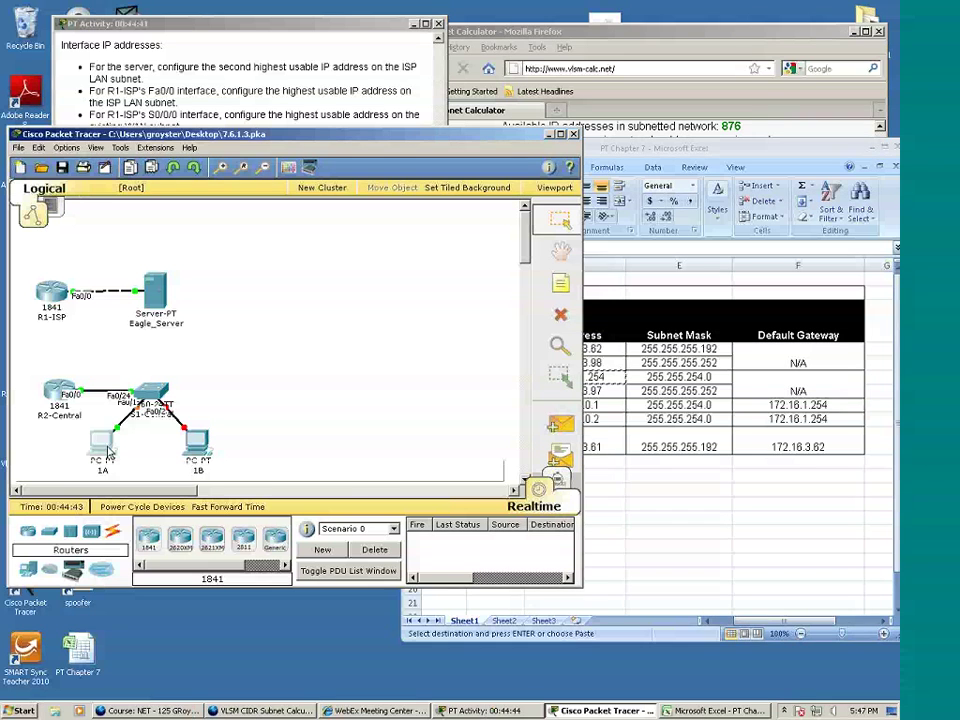
Step: Open PC 1B's Desktop IP Configuration panel
left_click(199, 446)
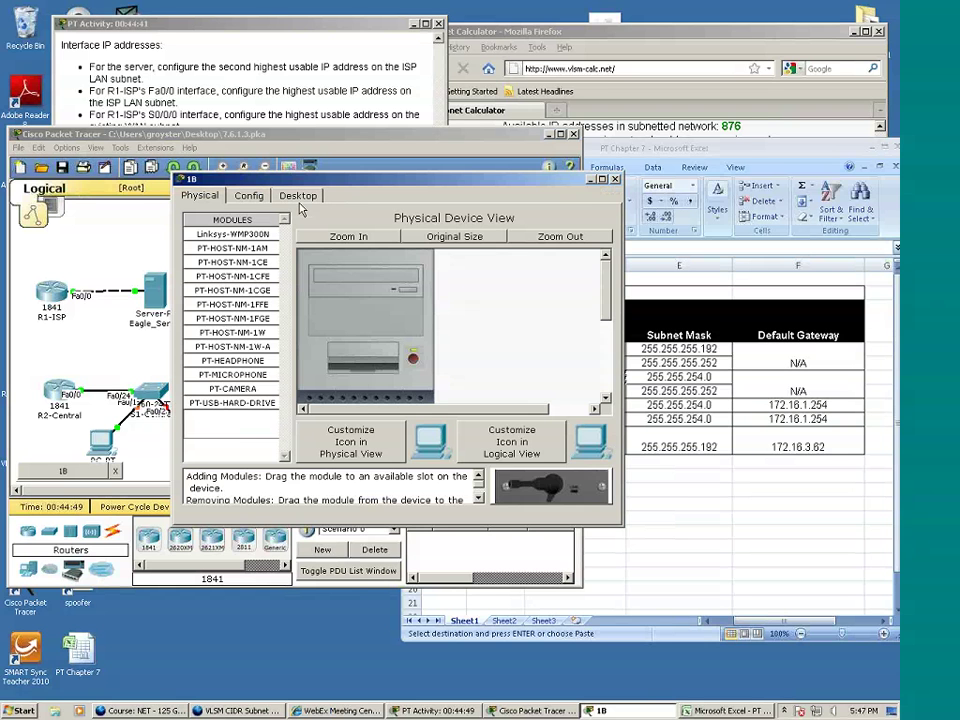
left_click(250, 195)
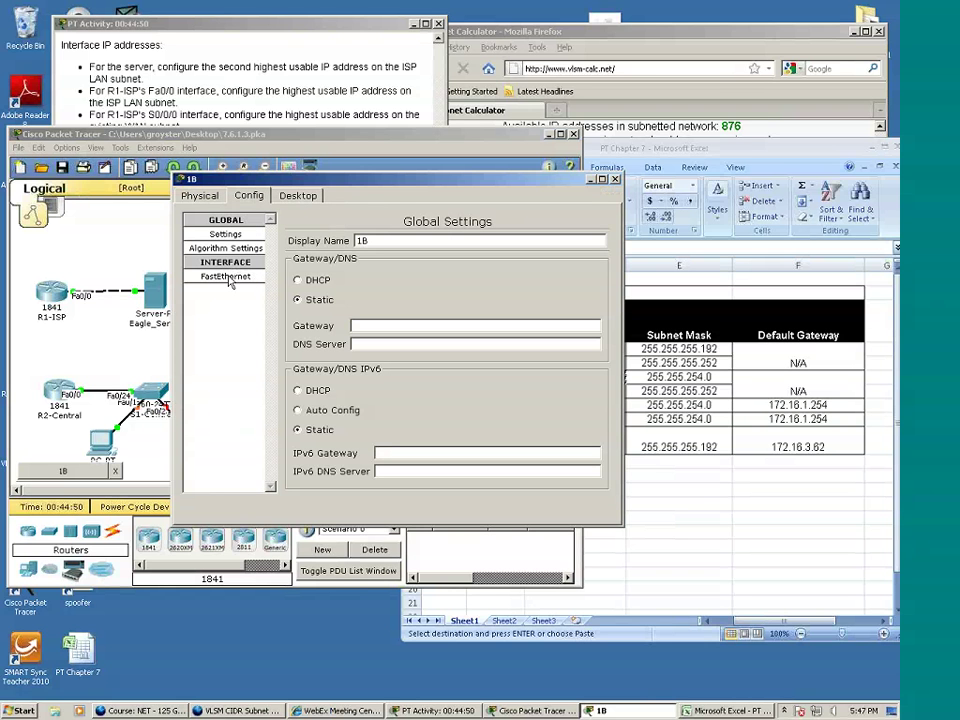
left_click(227, 278)
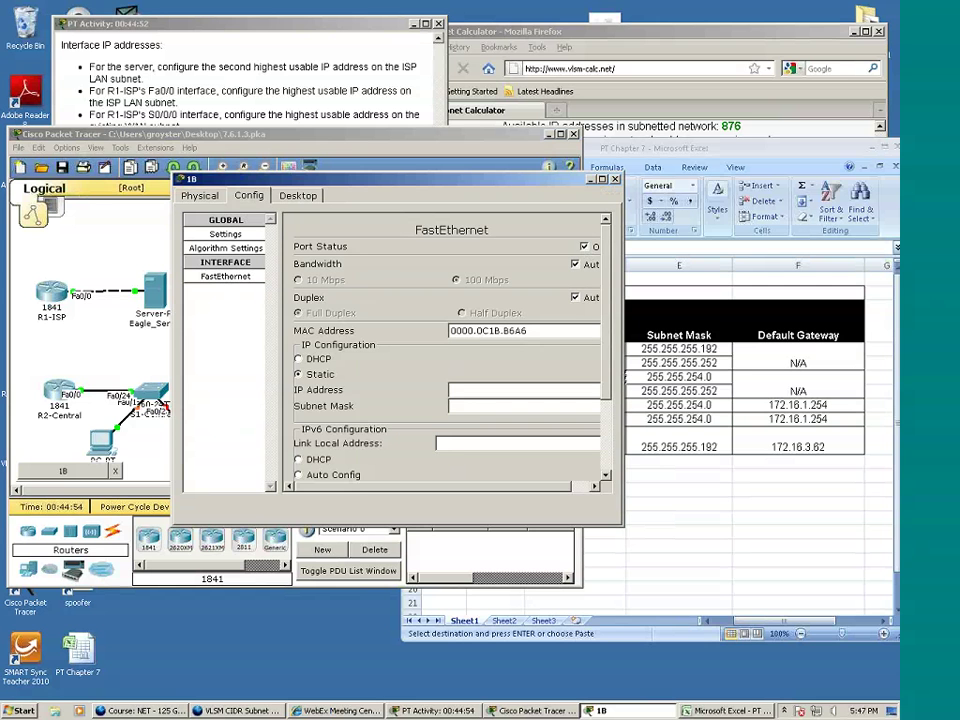
left_click(305, 195)
left_click(231, 250)
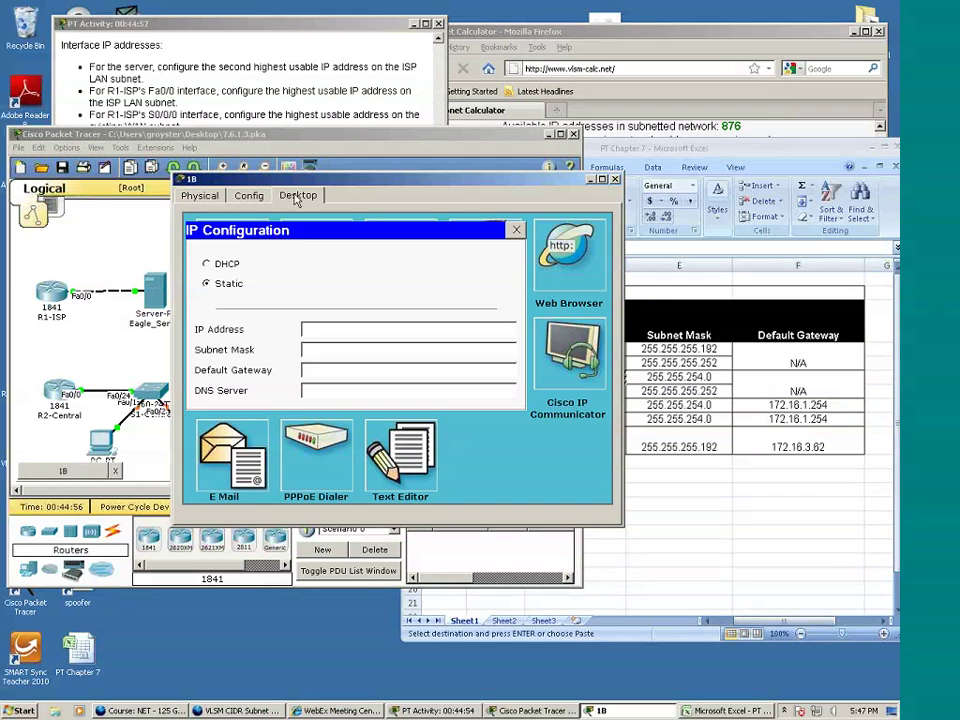
left_click_drag(380, 178, 276, 91)
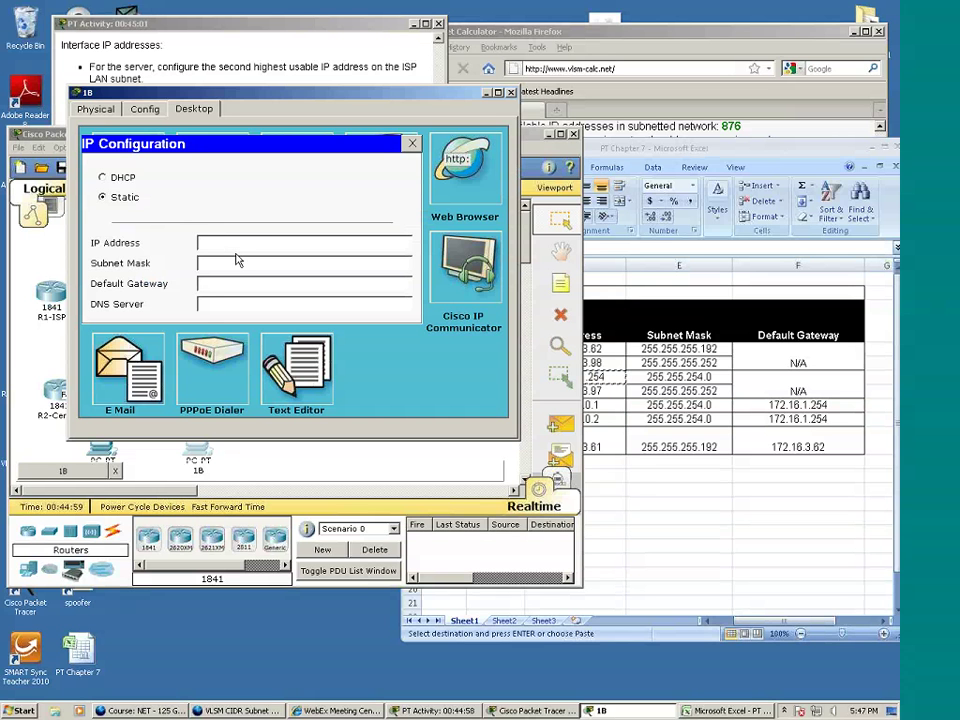
Step: Enter 172.16.0.2 as PC 1B's IP address, checking the spreadsheet for the value
type("172.16.")
left_click(670, 520)
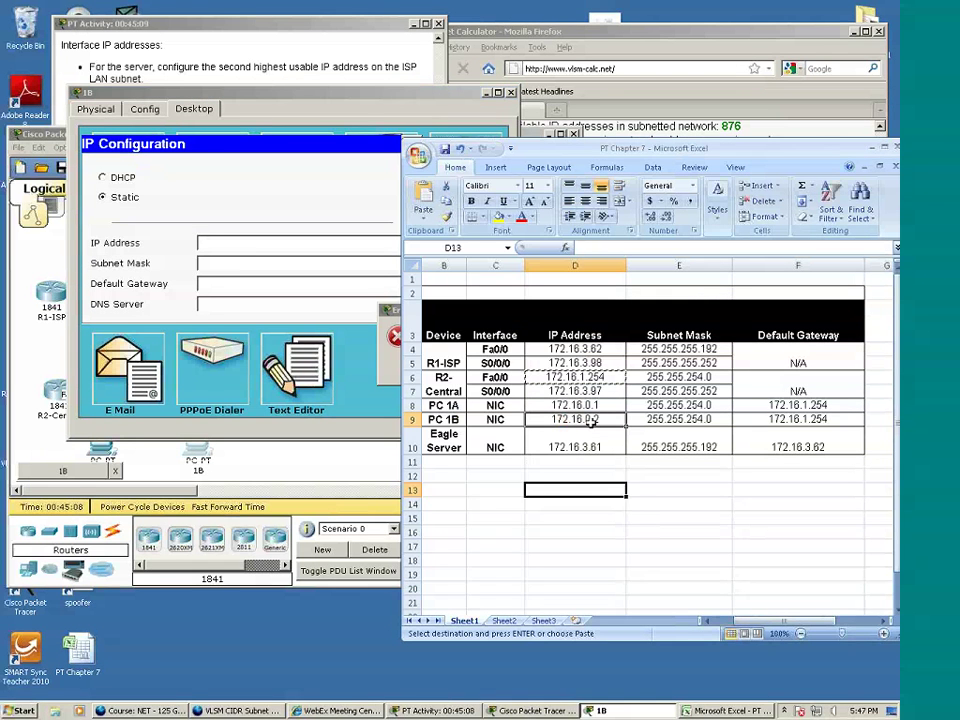
key("Return")
left_click(241, 242)
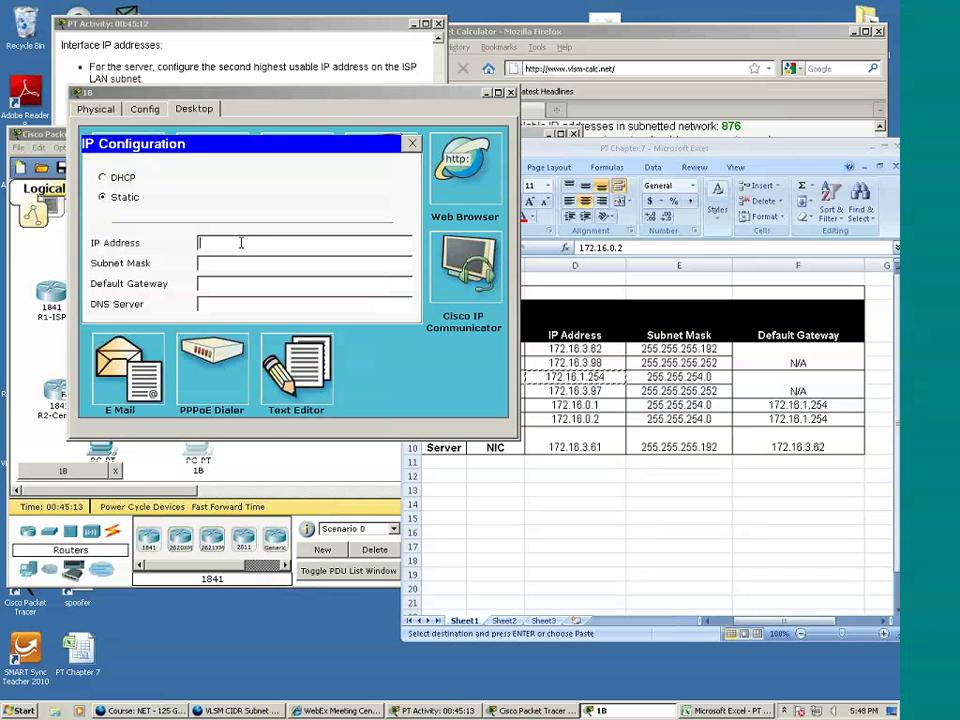
type("172.16.0.3")
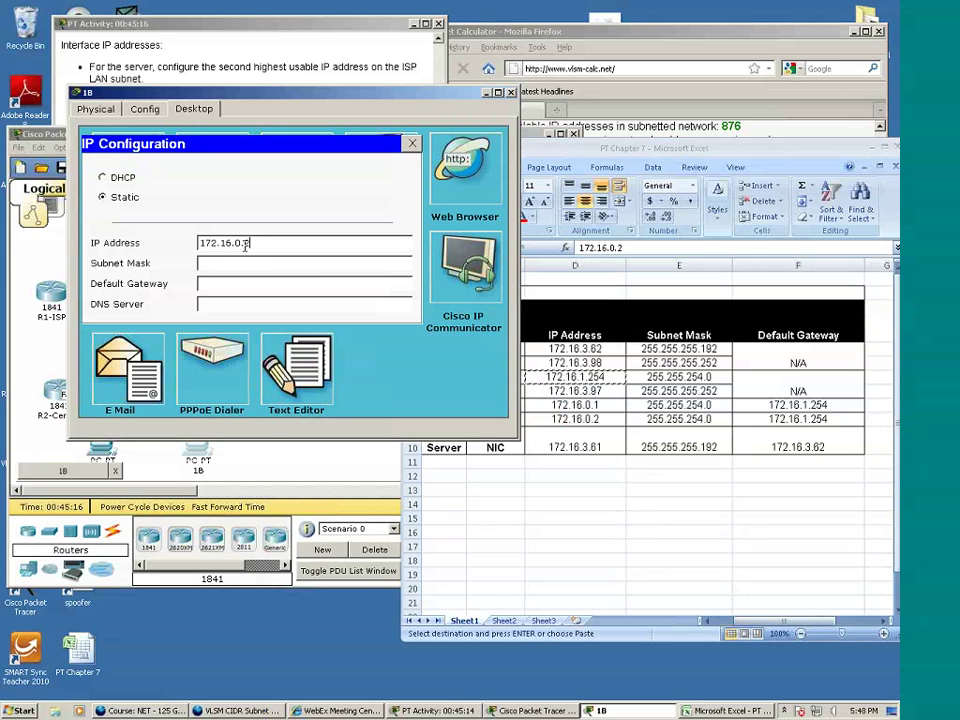
key("BackSpace")
type("2")
Step: Give PC 1B mask 255.255.254.0 and gateway 172.16.1.254, then close its window
left_click(244, 263)
type("255.255.0.0")
key("BackSpace")
key("BackSpace")
key("BackSpace")
type("254.0")
left_click(243, 286)
type("172.16")
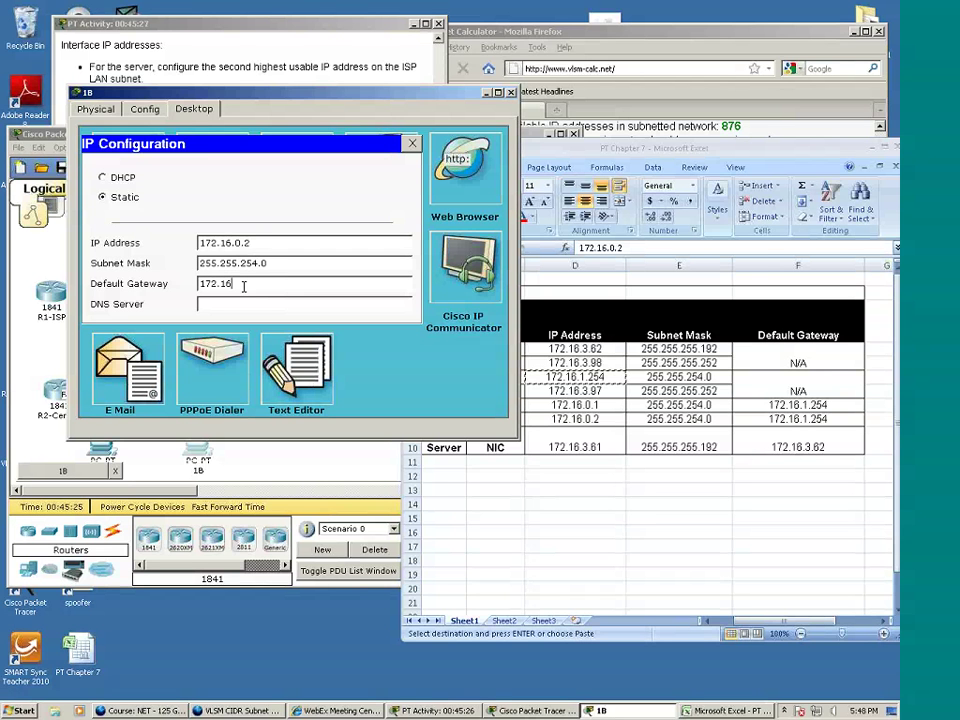
type(".1.254")
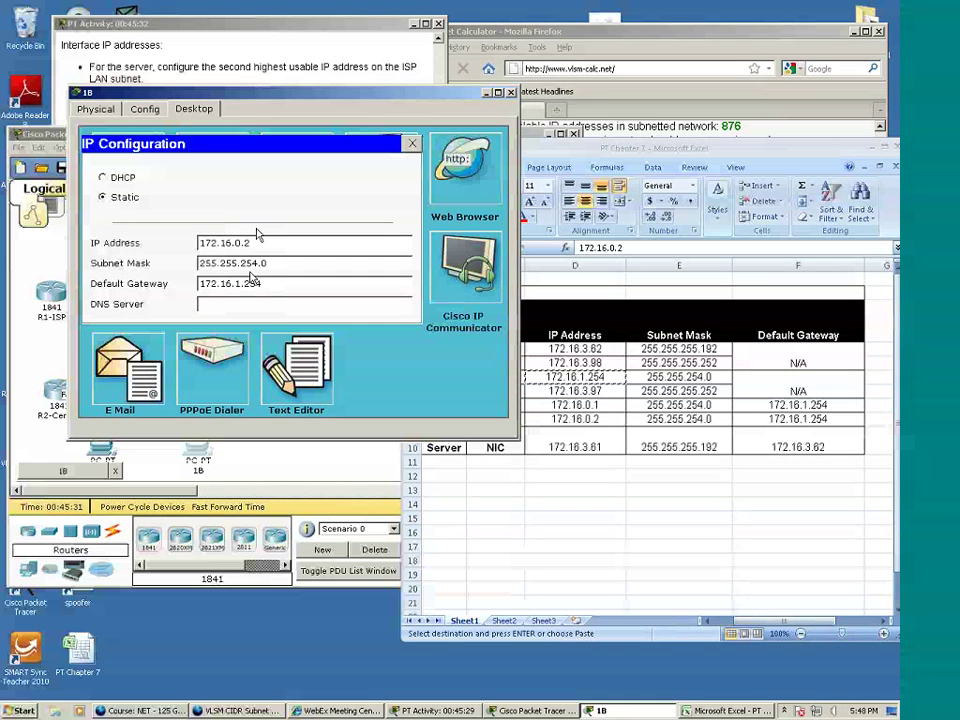
left_click(268, 245)
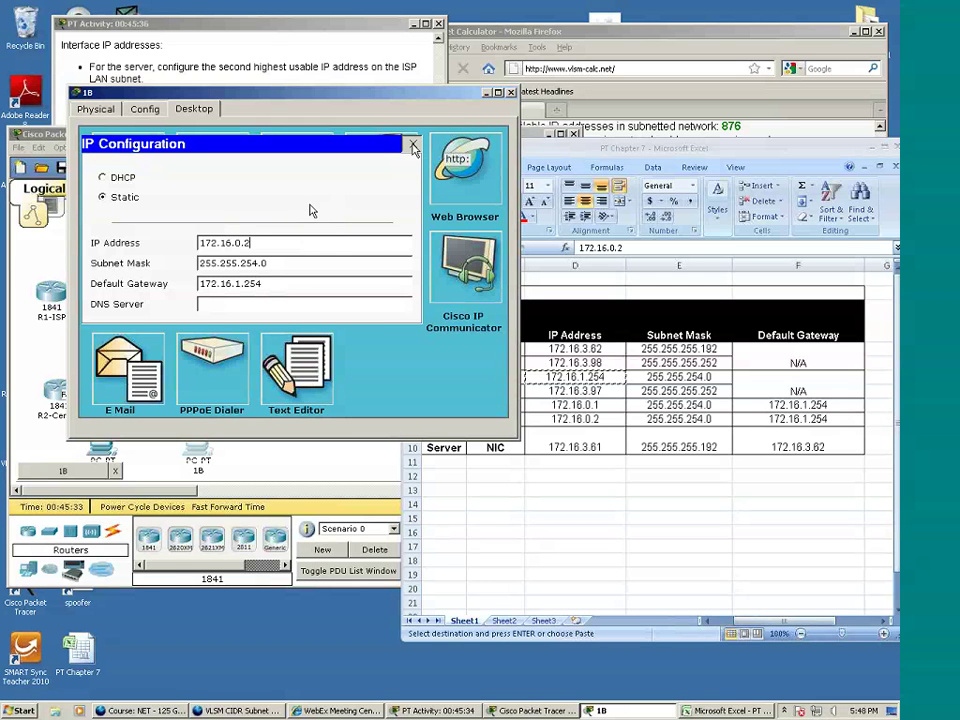
left_click(413, 146)
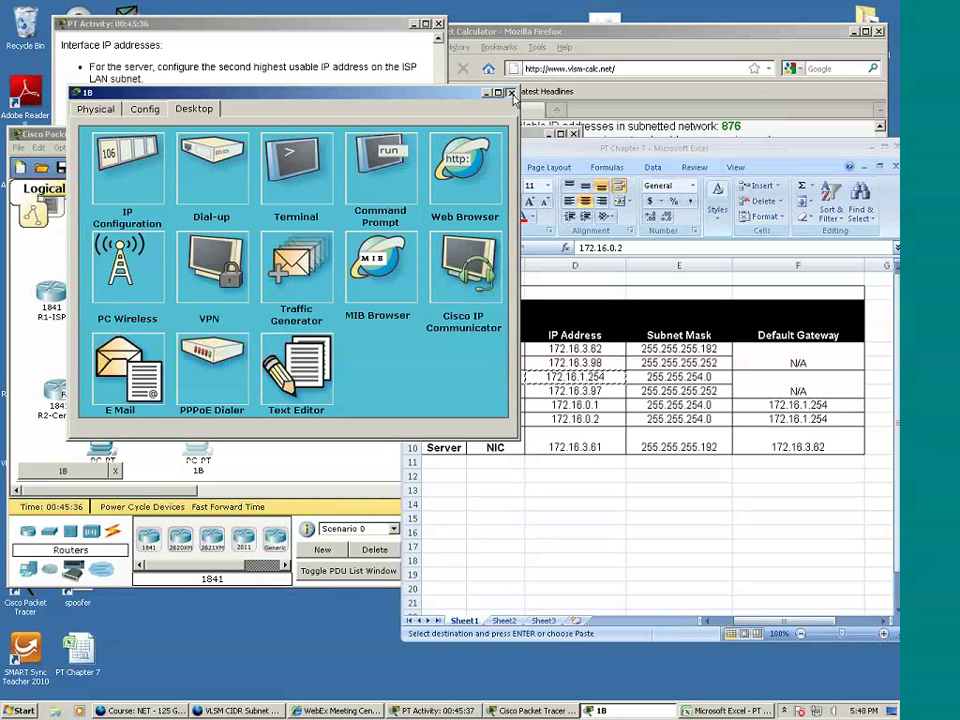
left_click(60, 379)
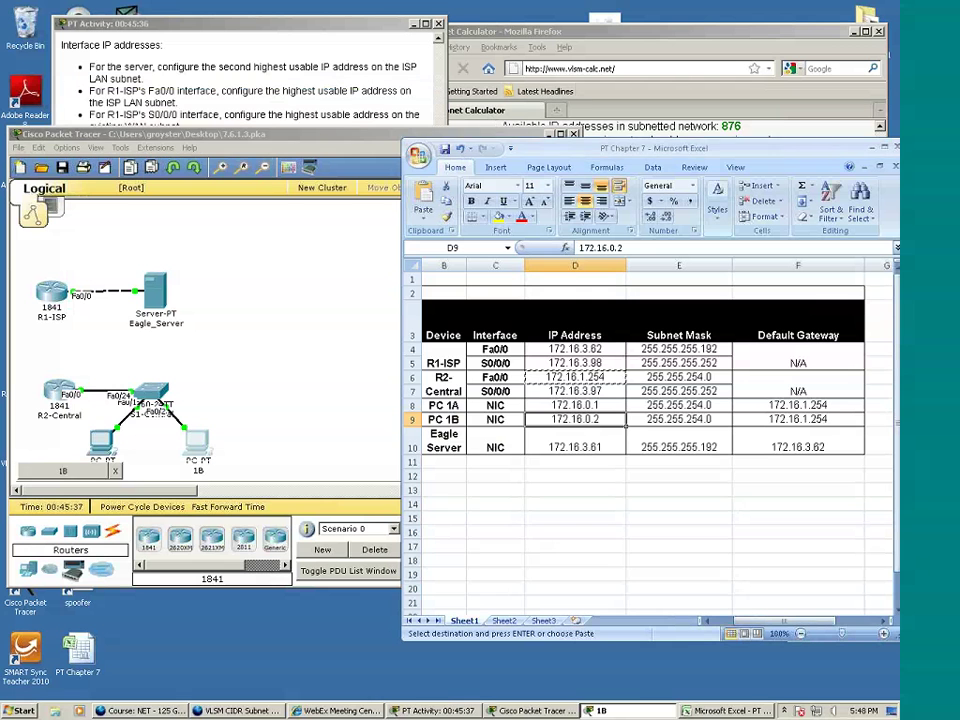
Step: Ping 172.16.0.1 and 172.16.1.254 from PC 1B's Command Prompt, getting 4/4 replies each
left_click(211, 345)
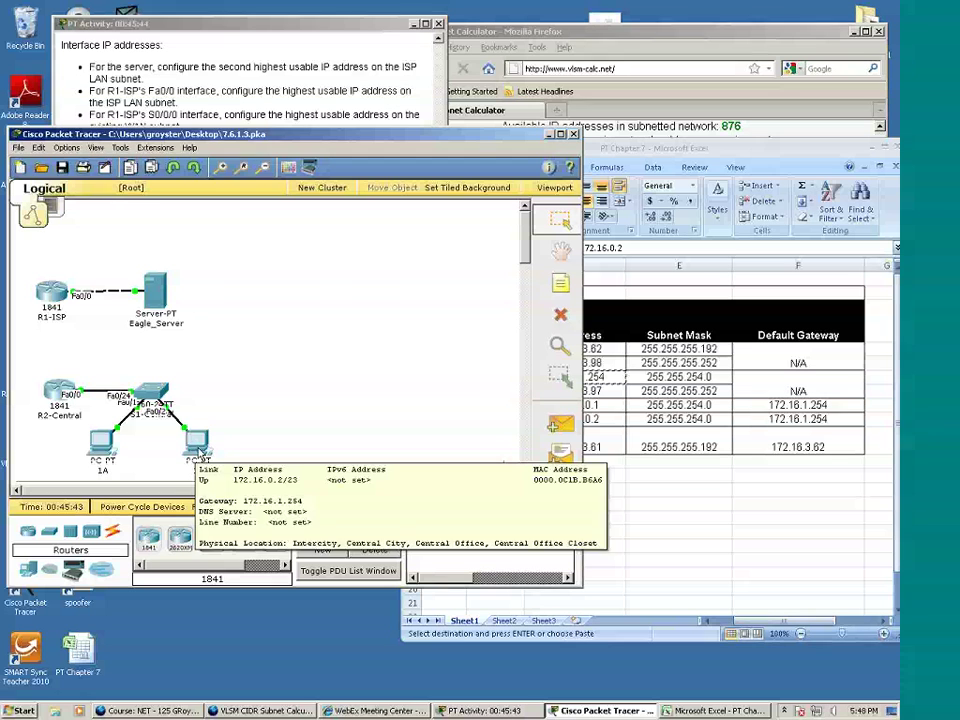
left_click(198, 455)
left_click(313, 141)
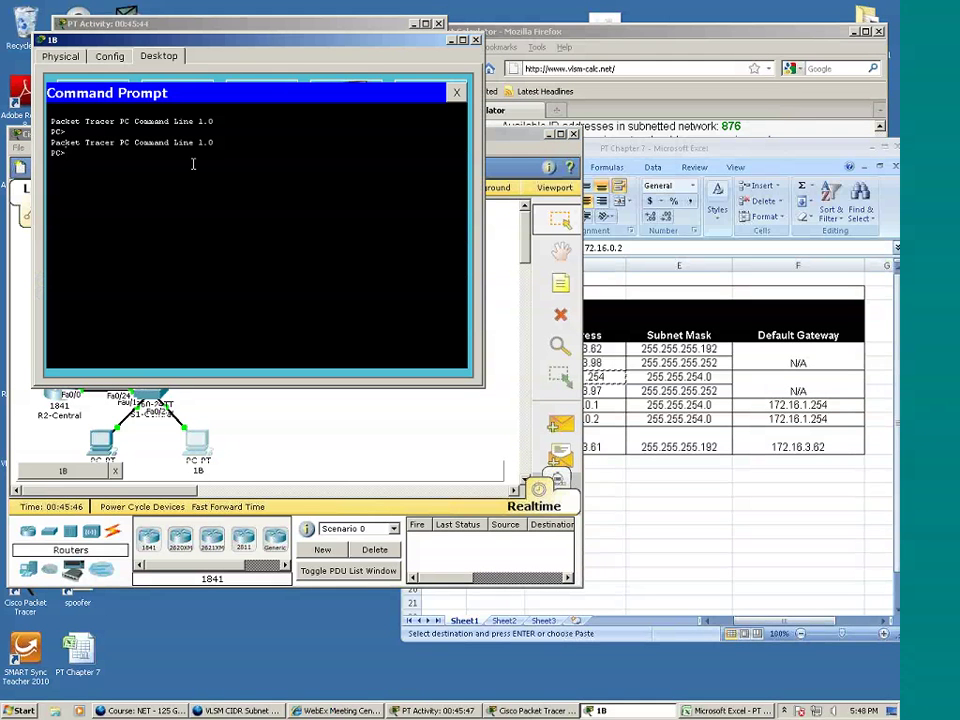
type("ping 172.16.0.1")
key("Return")
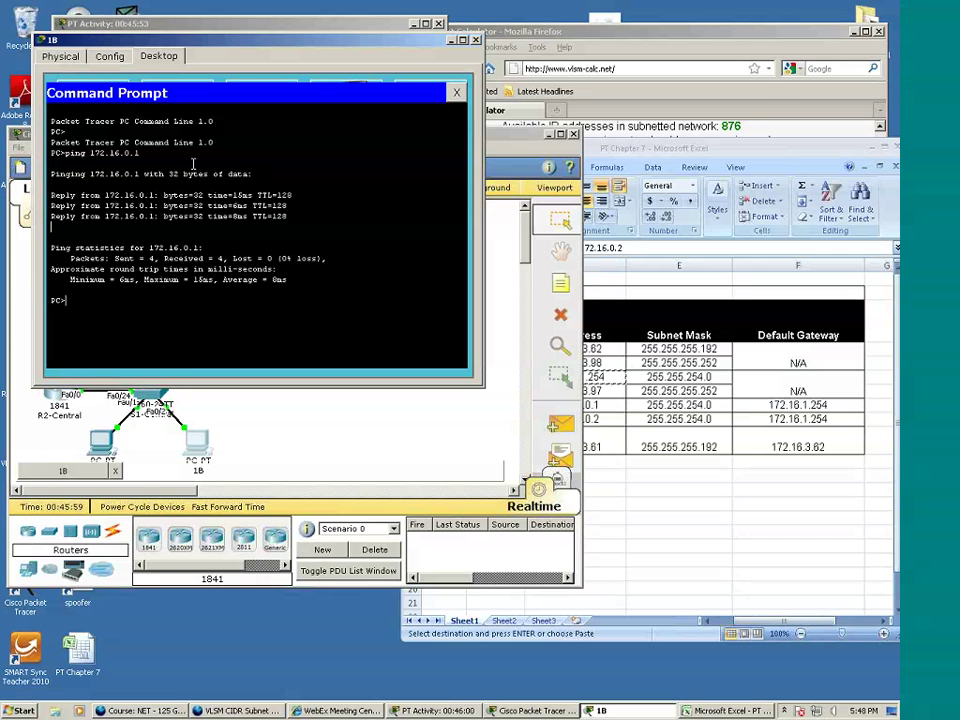
type("ping")
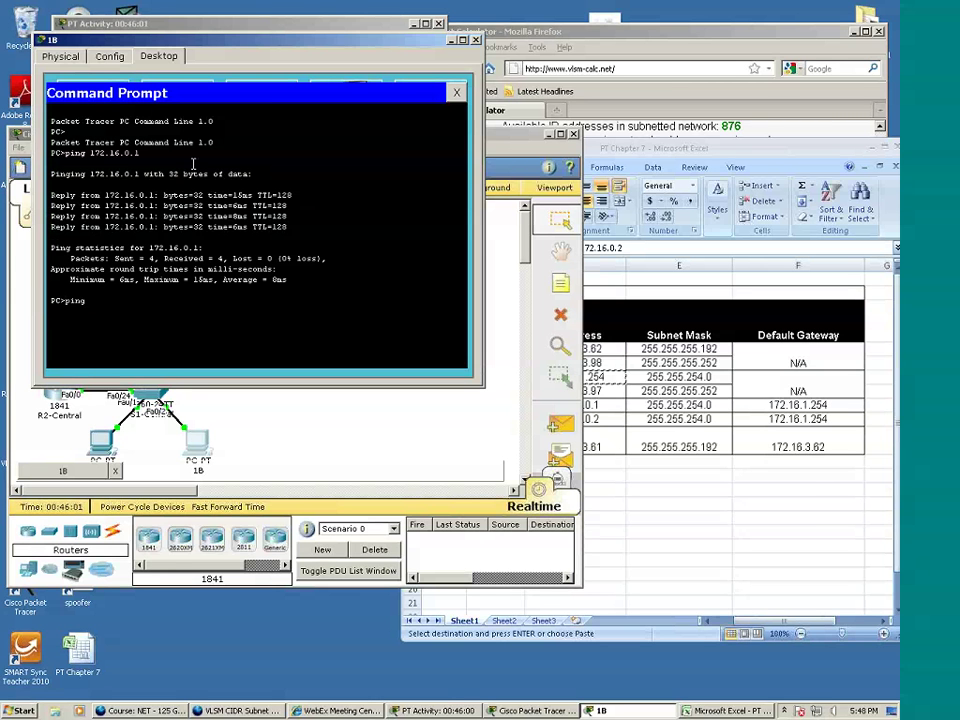
type(" 172.16.1.254")
key("Return")
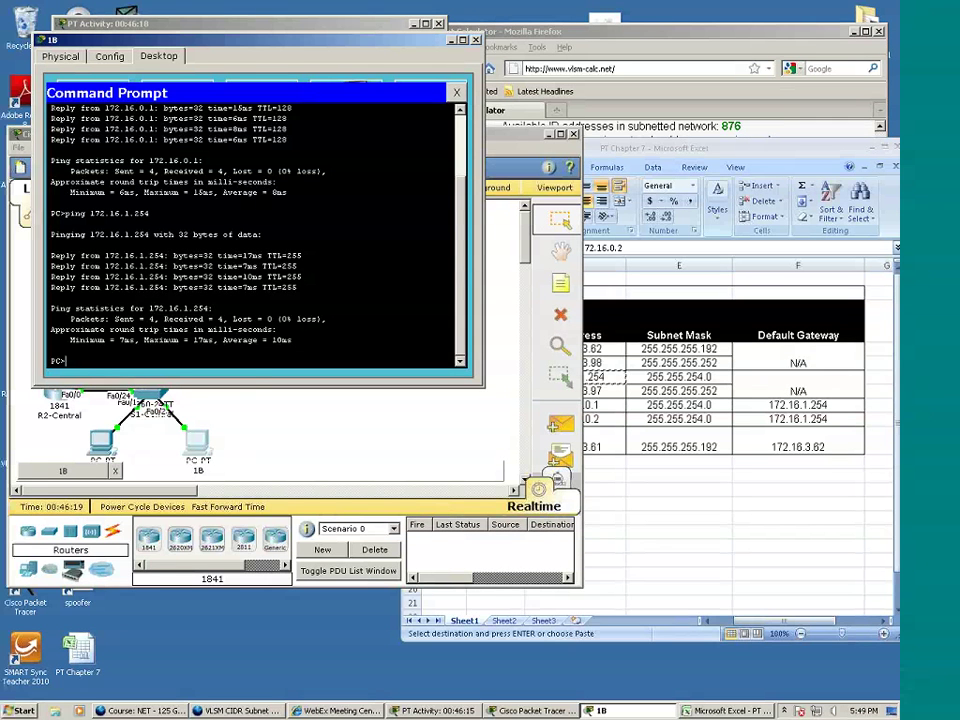
left_click(456, 92)
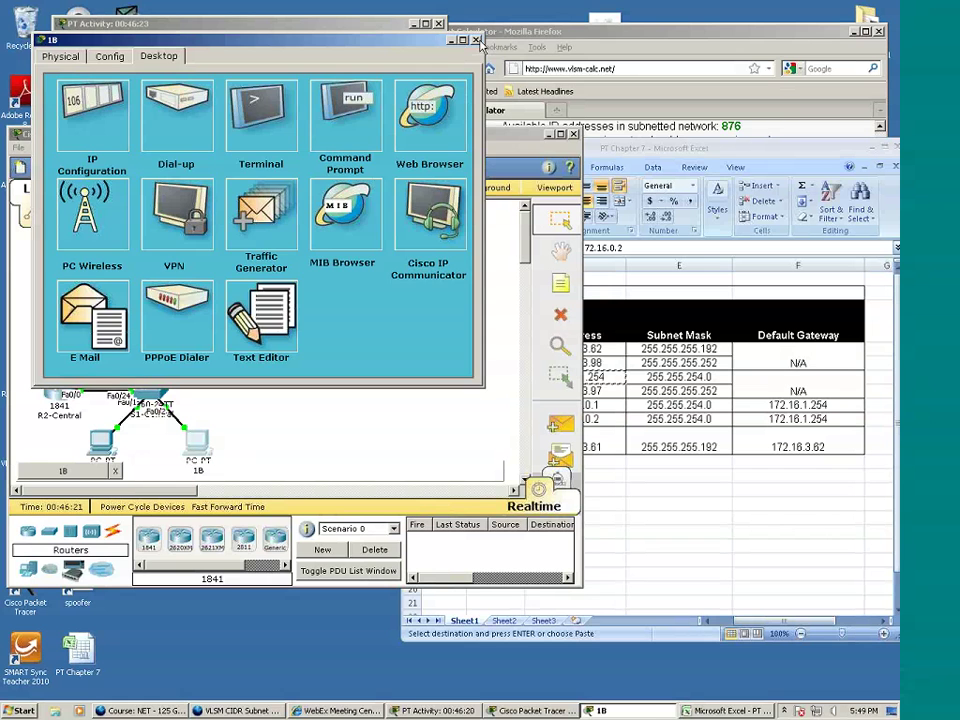
Step: Close PC 1B's device window with Alt+F4
key("alt+F4")
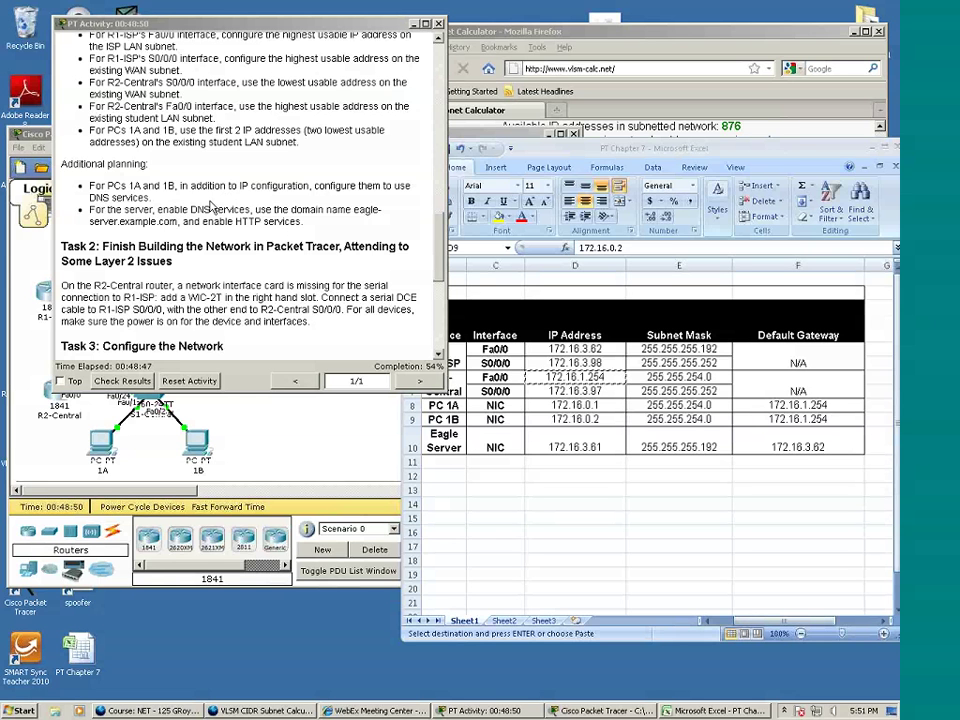
Step: Enter Eagle_Server's address 172.16.3.61, from cell D10, as PC 1B's DNS server
left_click(515, 494)
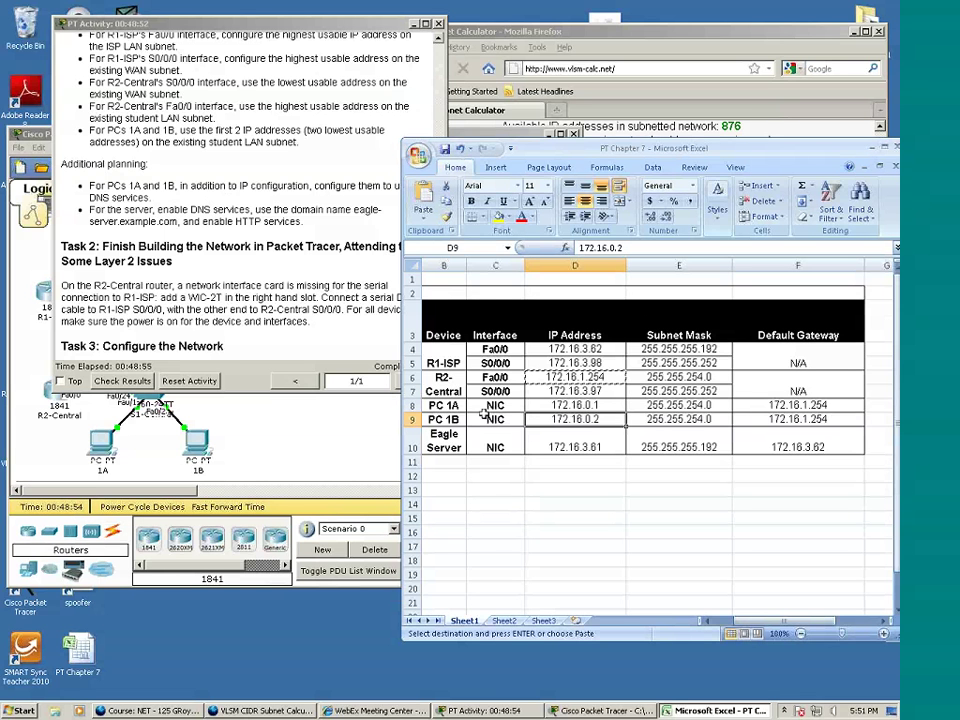
left_click(582, 447)
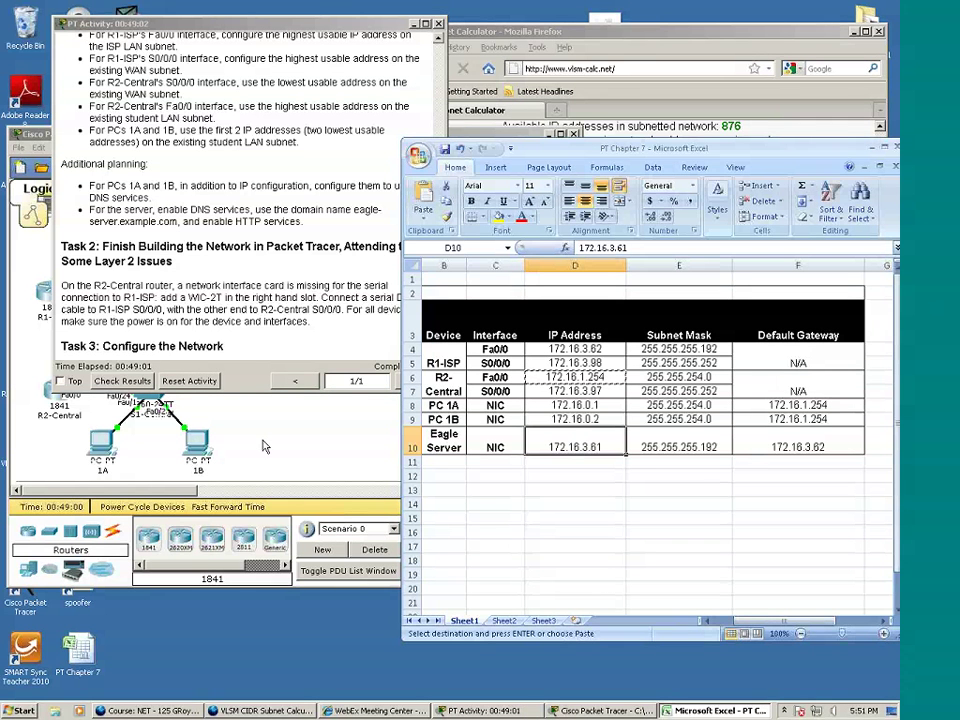
left_click(265, 447)
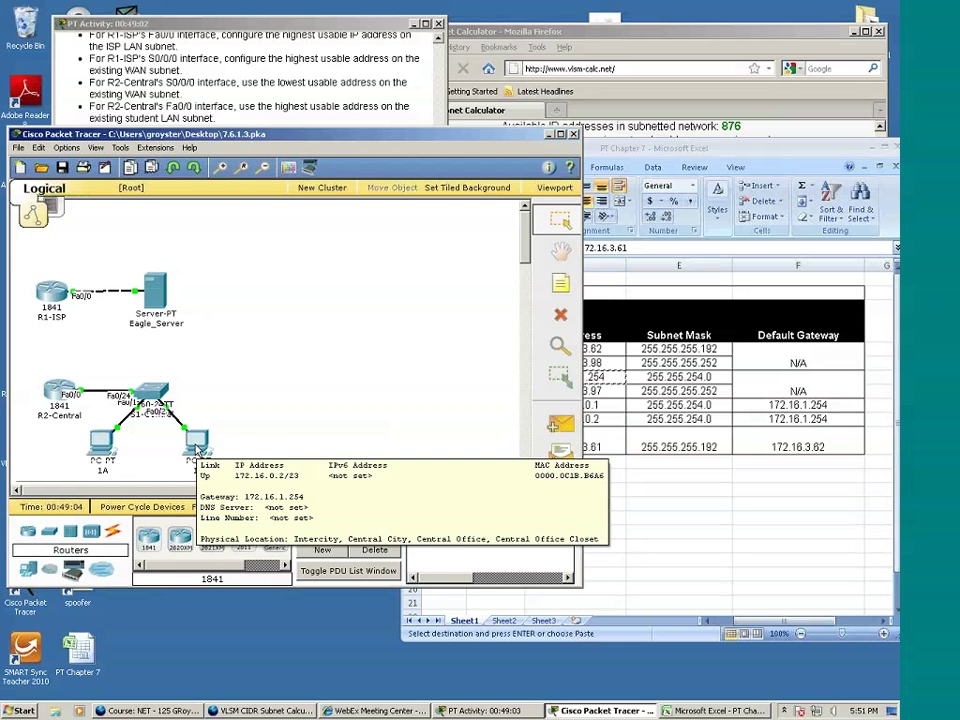
left_click(198, 451)
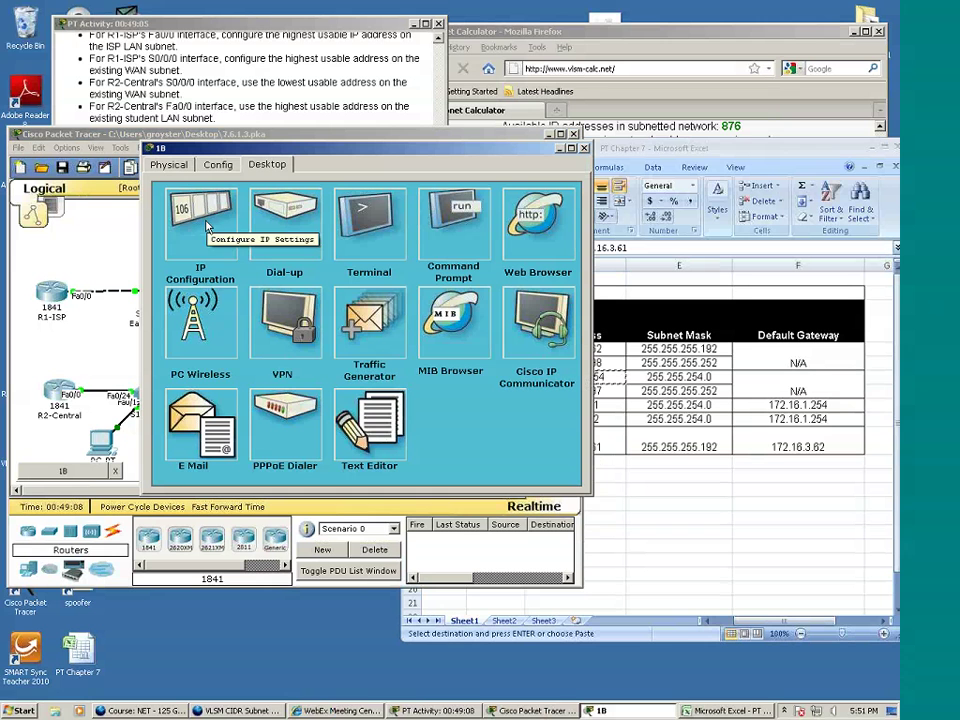
left_click(207, 225)
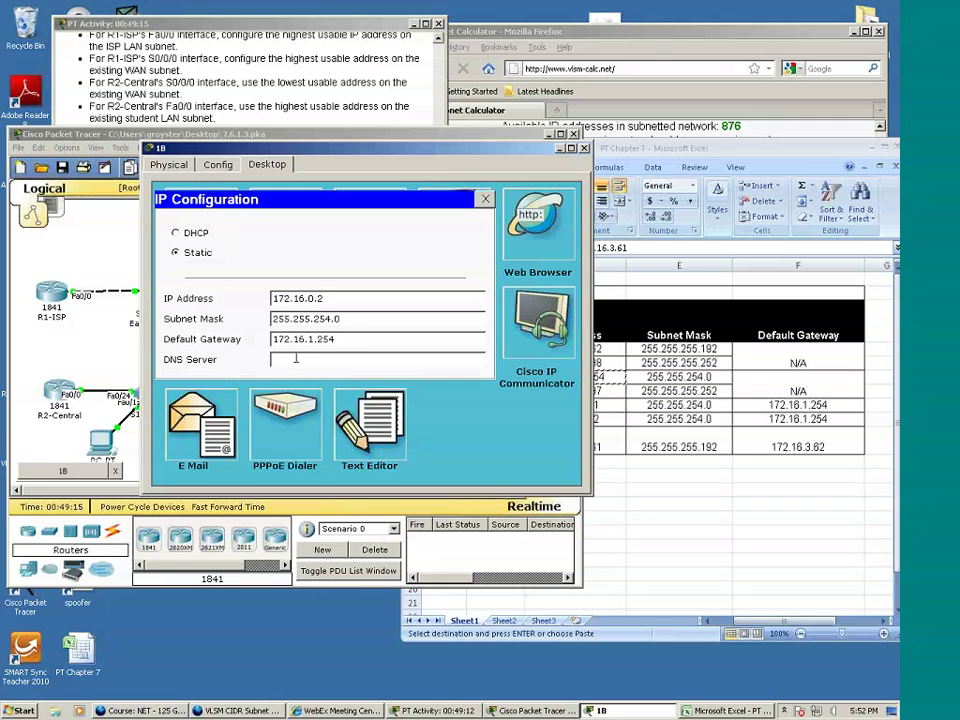
left_click_drag(244, 149, 130, 142)
left_click(634, 492)
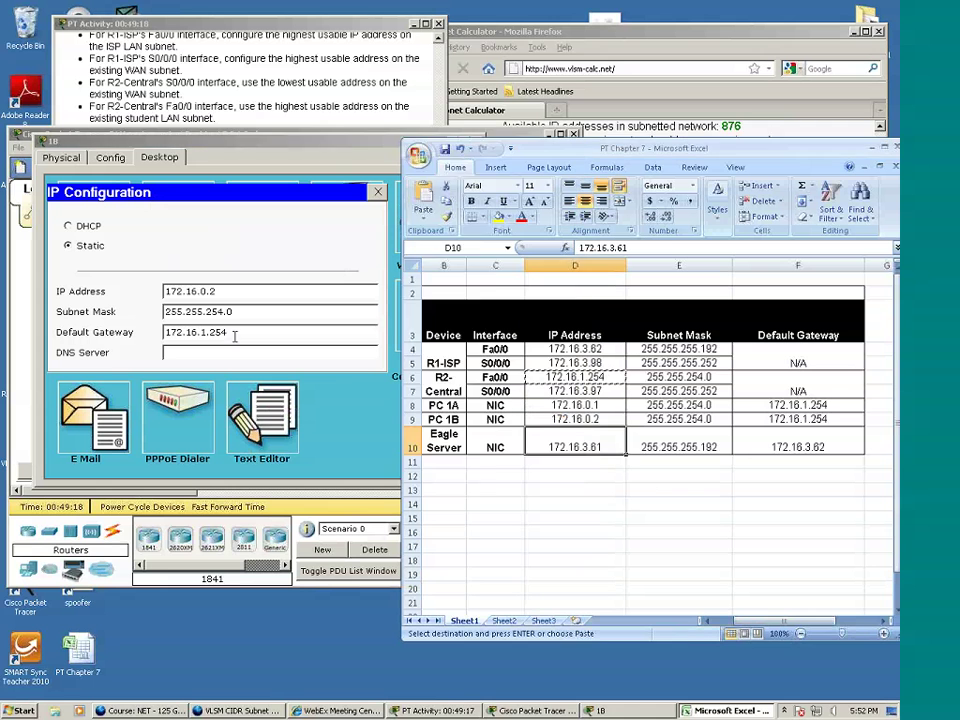
left_click(236, 336)
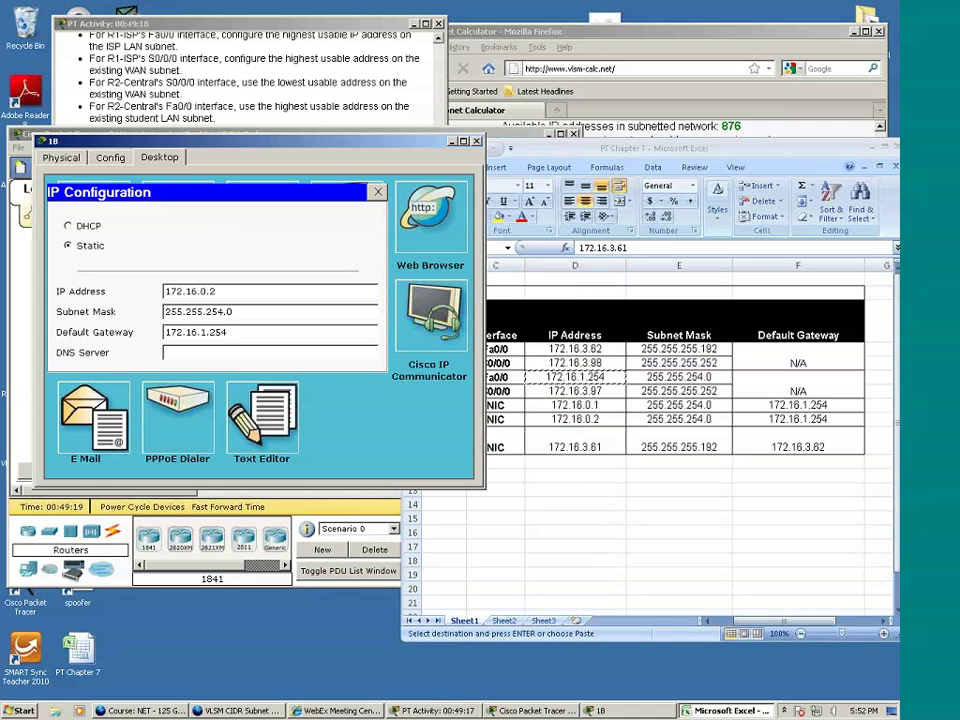
left_click(553, 446)
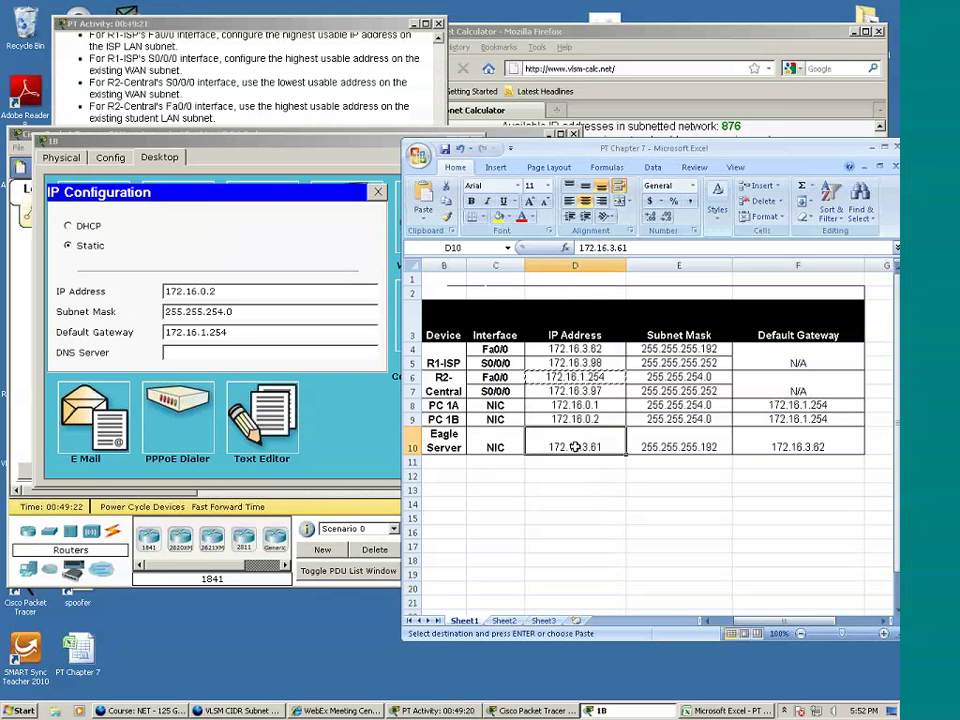
left_click(226, 354)
type("172.1")
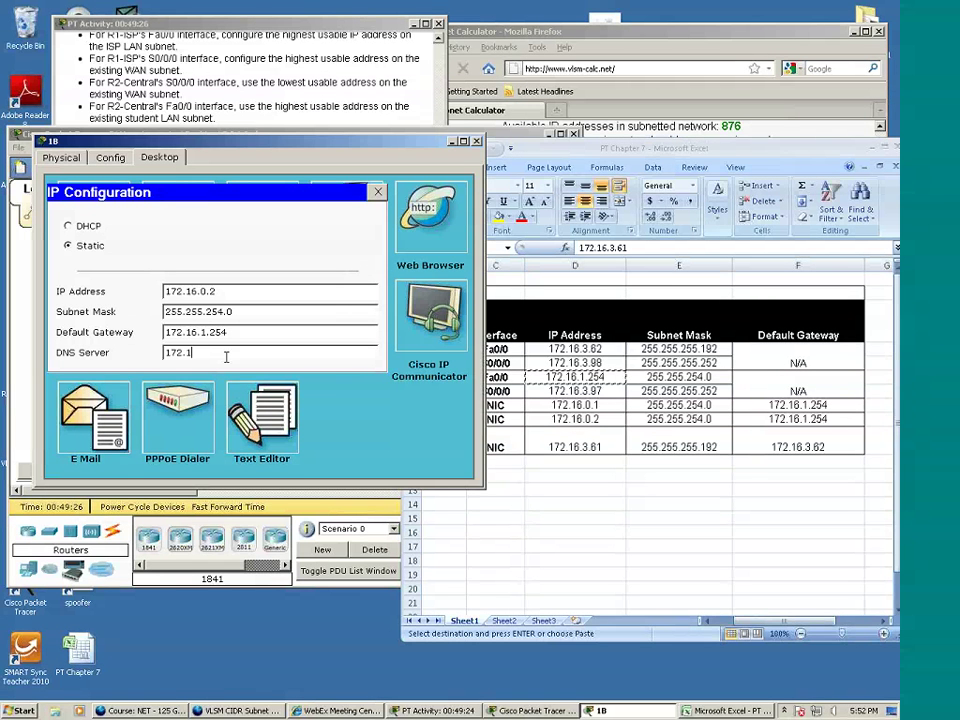
type("6.3.61")
Step: Set PC 1A's DNS server to 172.16.3.61 and close its window
left_click(477, 142)
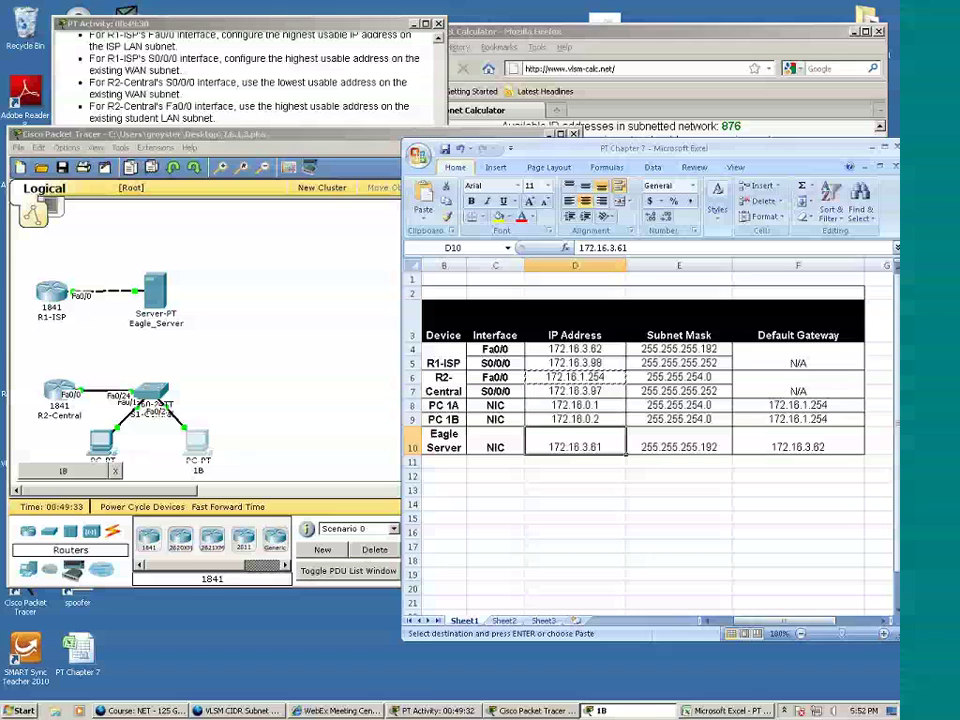
left_click(103, 447)
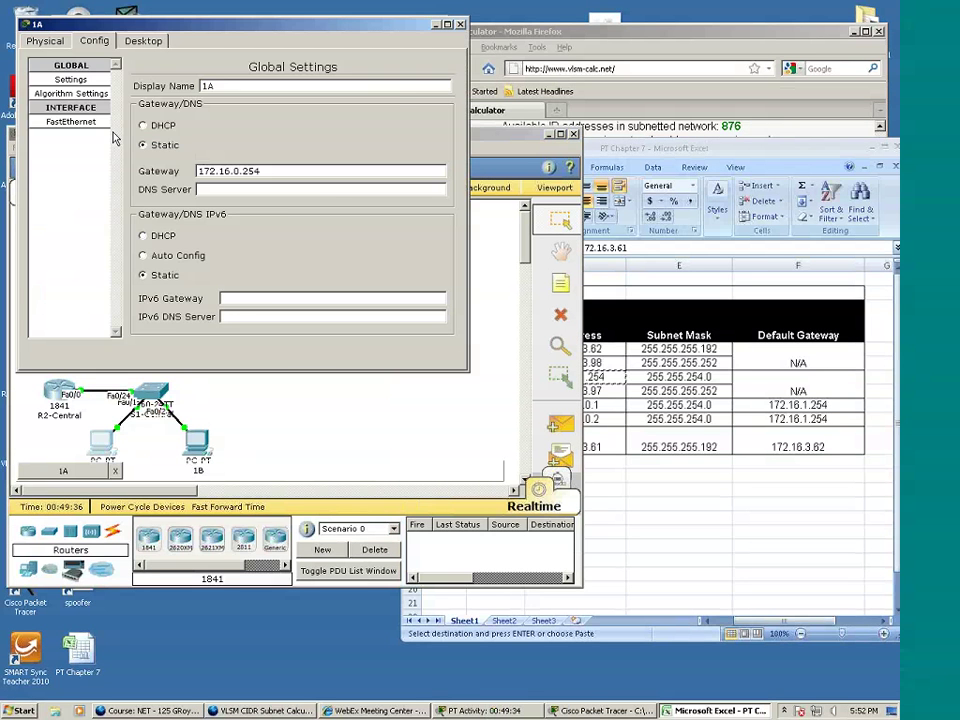
left_click(143, 40)
left_click(92, 122)
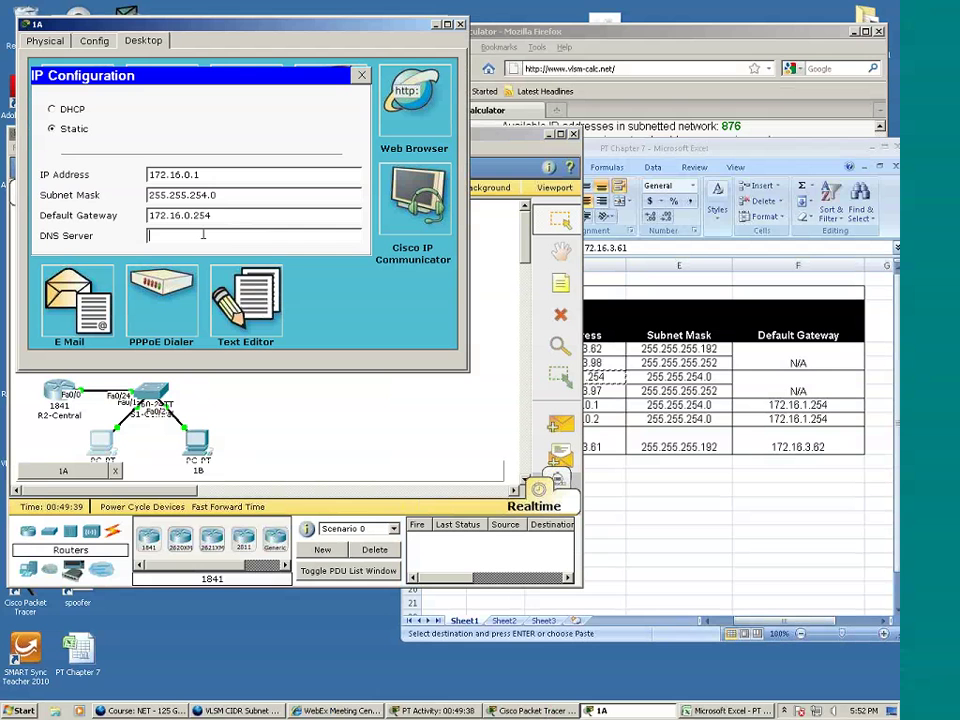
type("172.16.3")
type(".61")
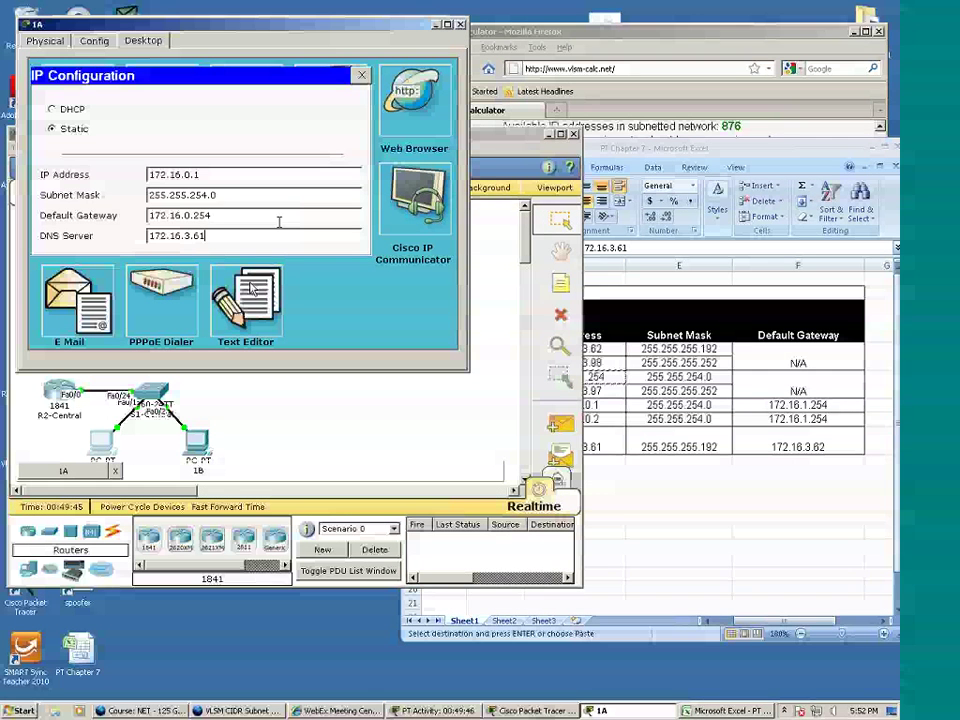
left_click(461, 24)
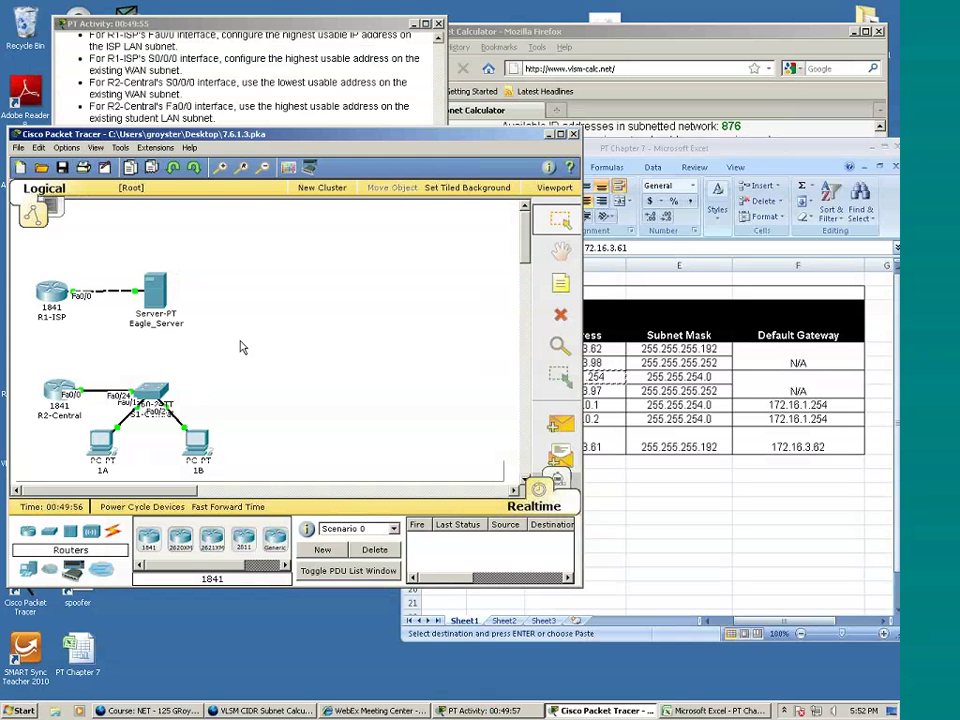
Step: Switch Eagle_Server's DNS service on
left_click(245, 110)
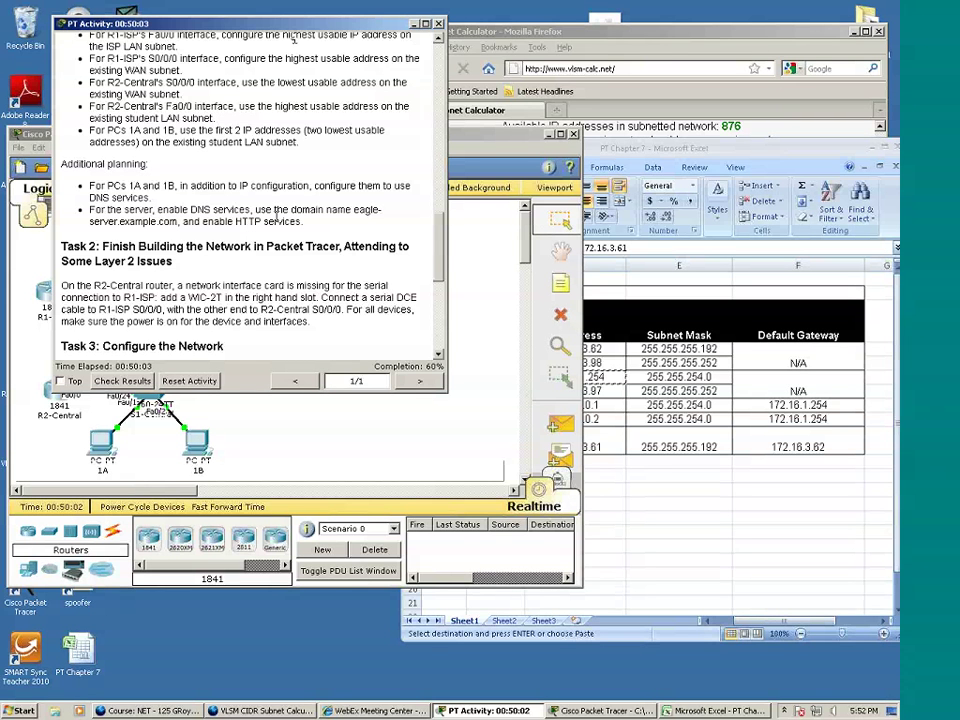
left_click_drag(250, 23, 658, 51)
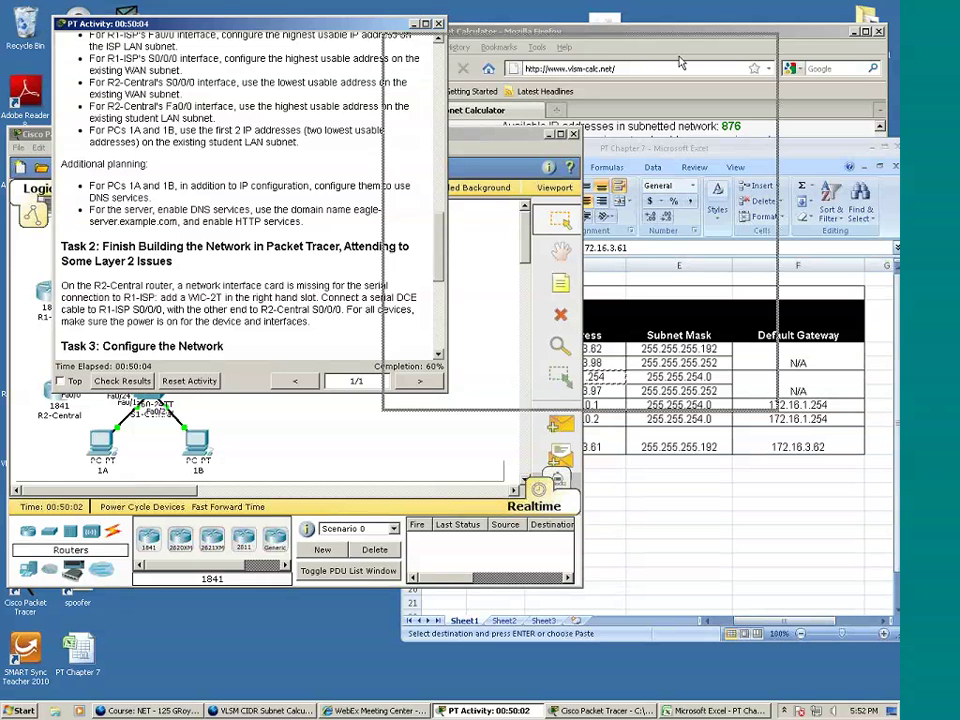
left_click(168, 294)
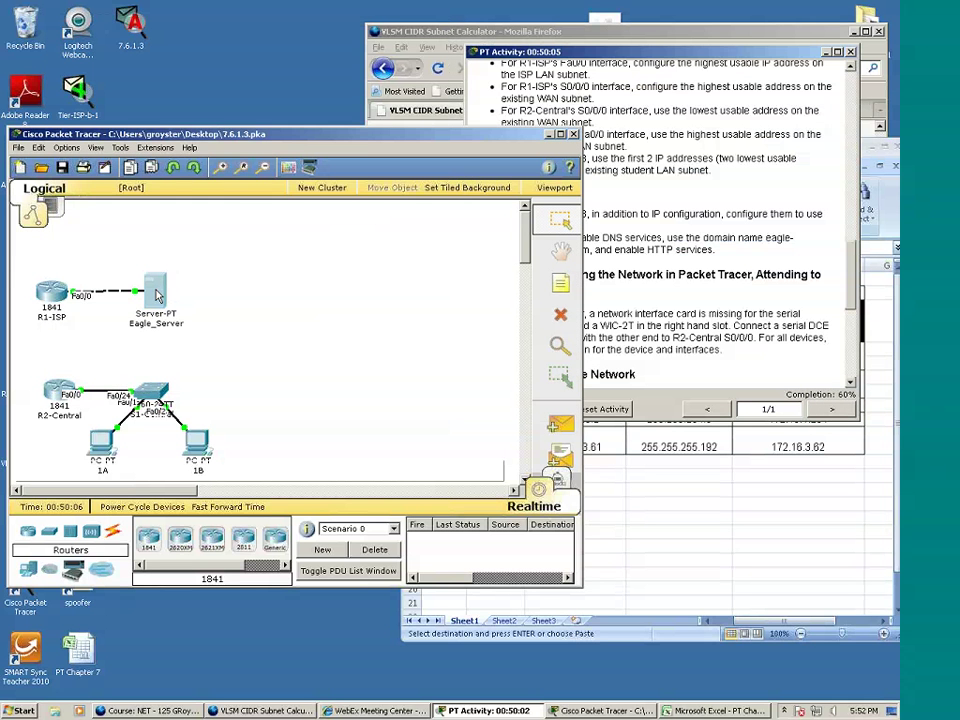
left_click(148, 90)
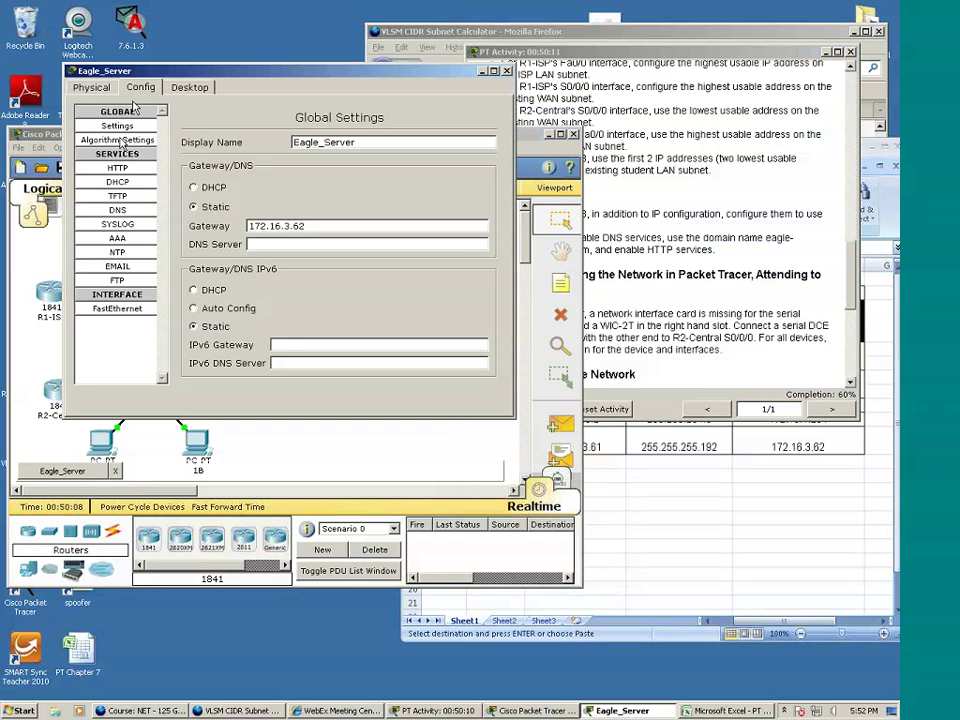
left_click(131, 213)
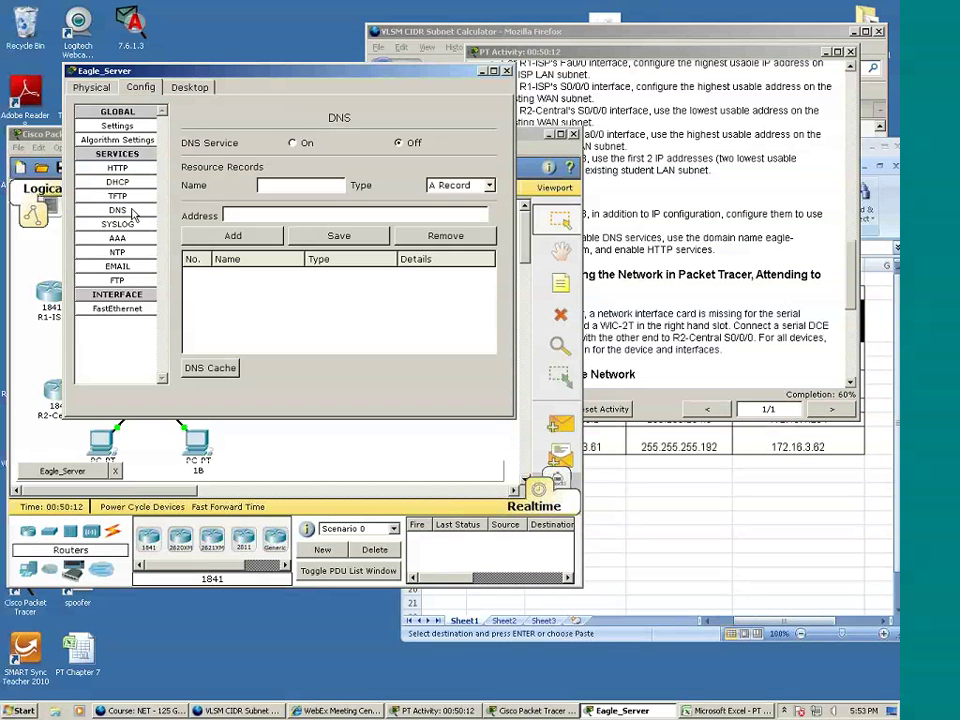
left_click(292, 143)
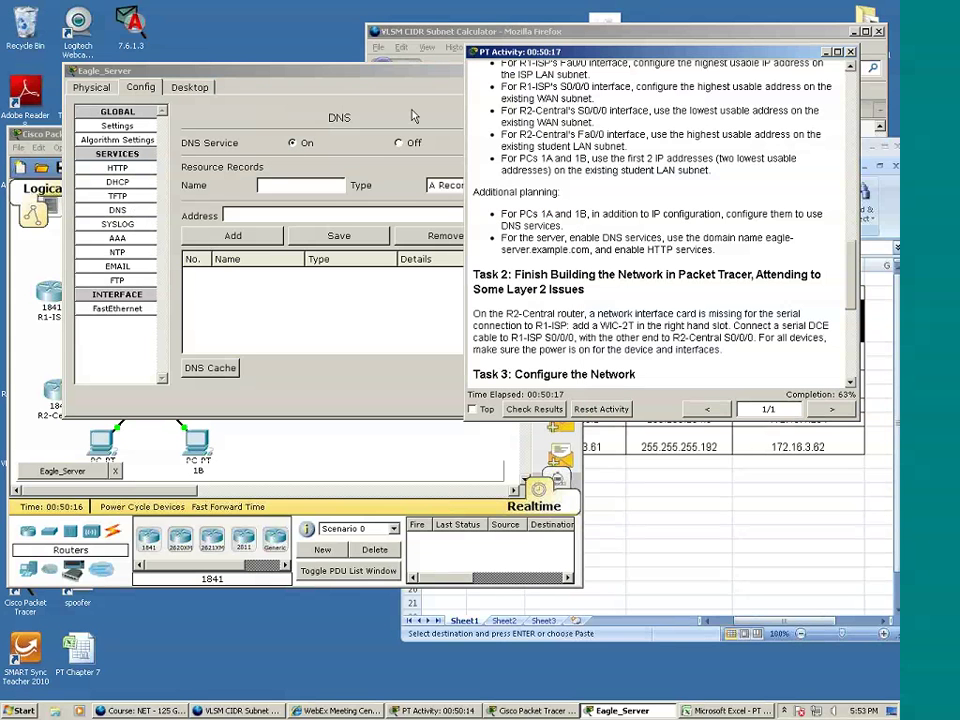
Step: Begin a DNS record named eagle-server in Eagle_Server's Name field
left_click_drag(312, 71, 261, 68)
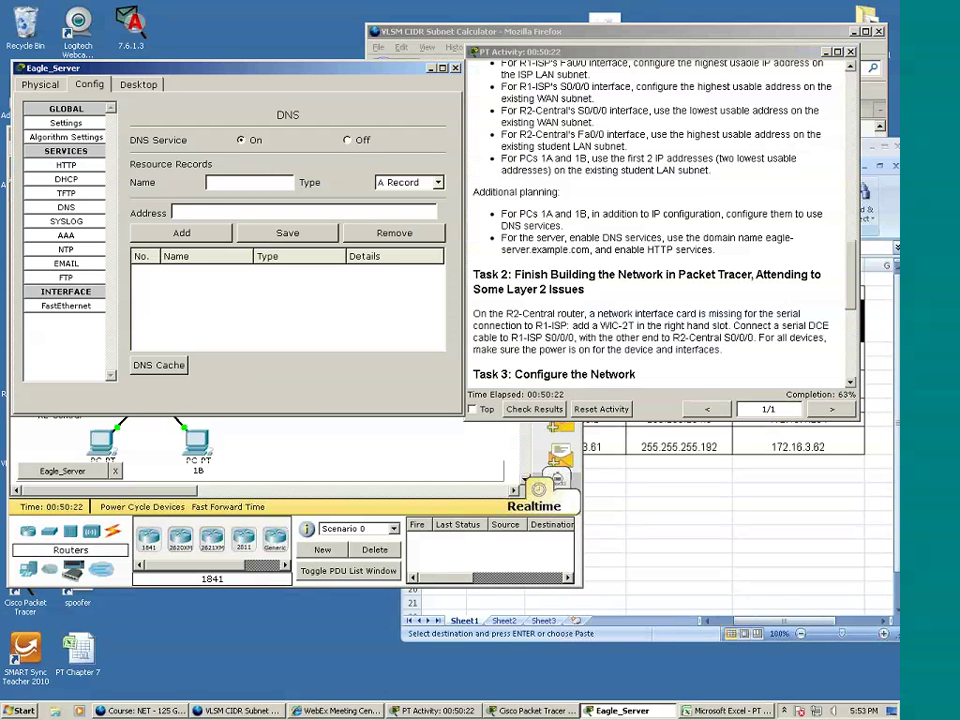
left_click(256, 182)
type("eagle")
key("BackSpace")
type("le-server")
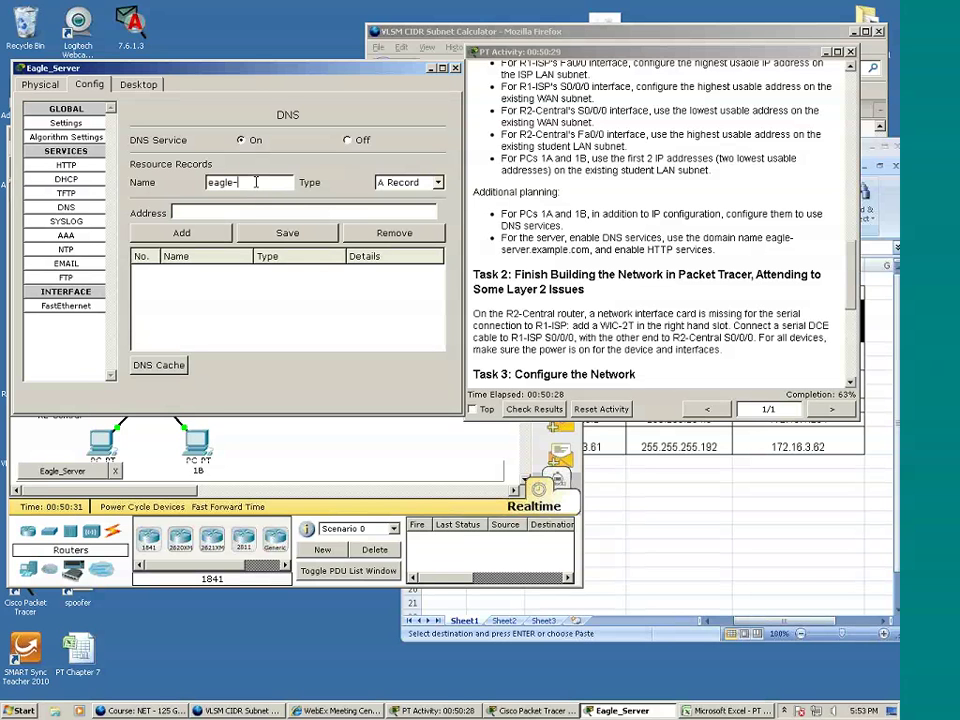